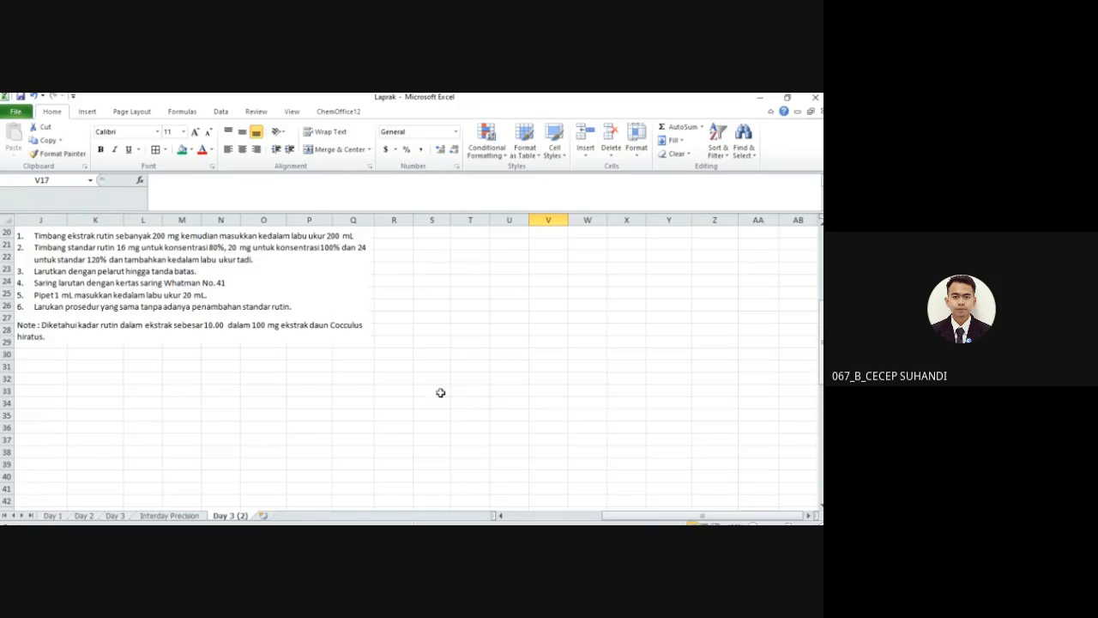
# - Rename the first column's header in the recovery table to "Konsentrasi" and widen column R to fit it
pyautogui.scroll(4, 440, 392)
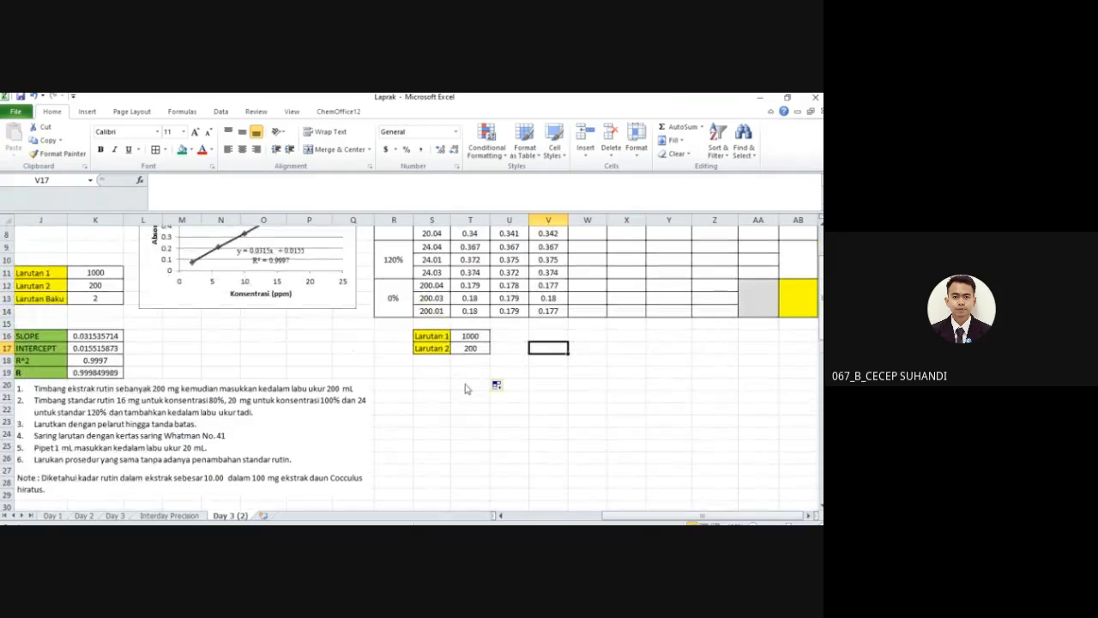
pyautogui.scroll(3, 465, 388)
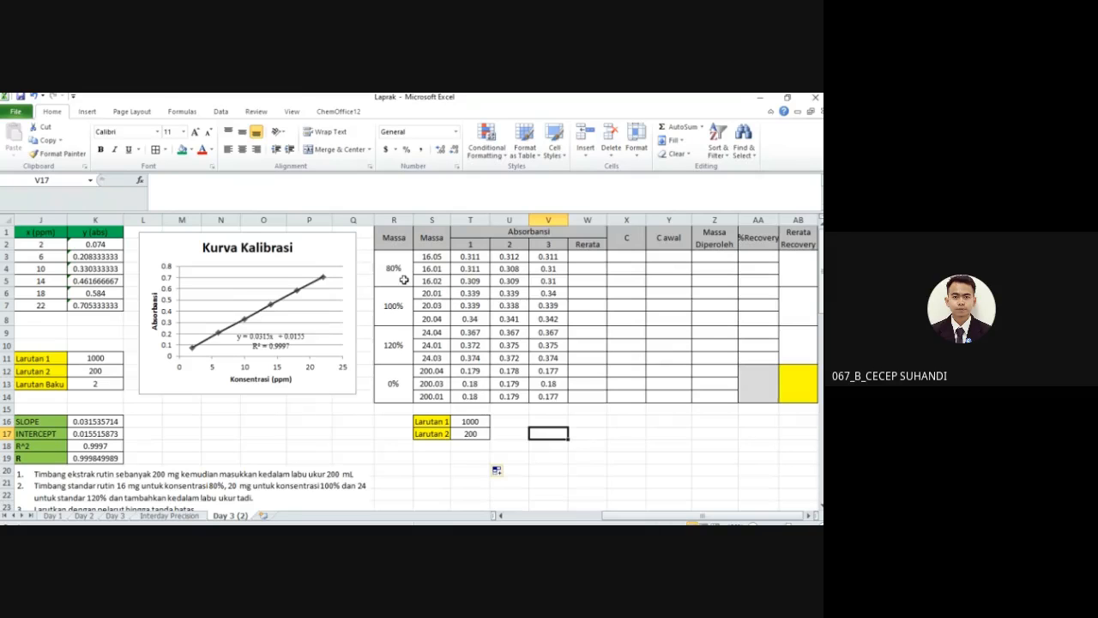
pyautogui.click(407, 246)
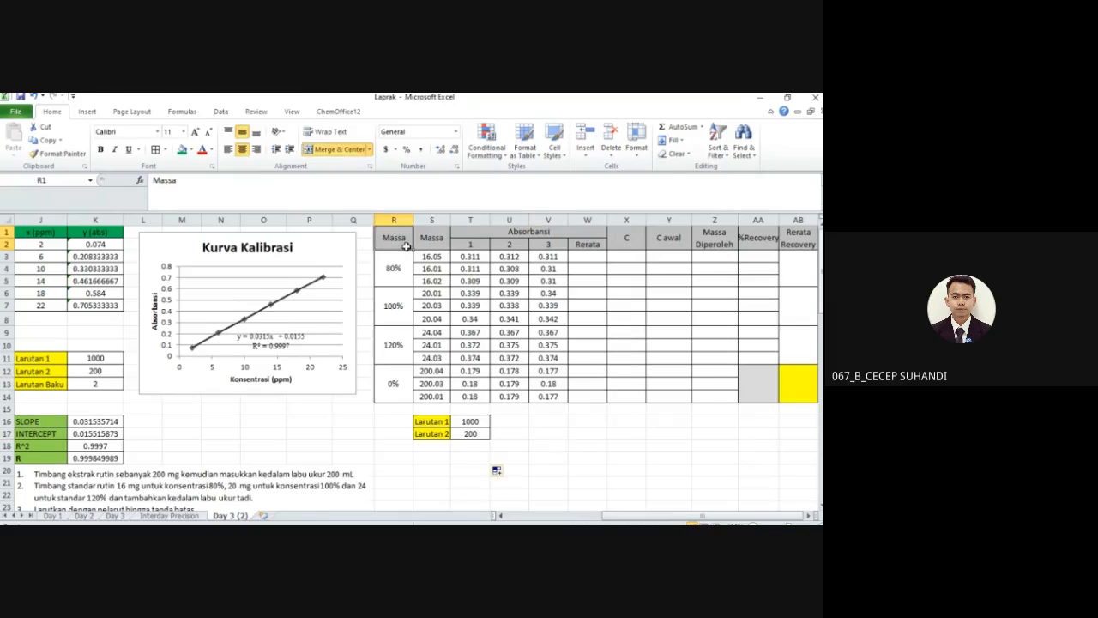
pyautogui.write('Konsenras')
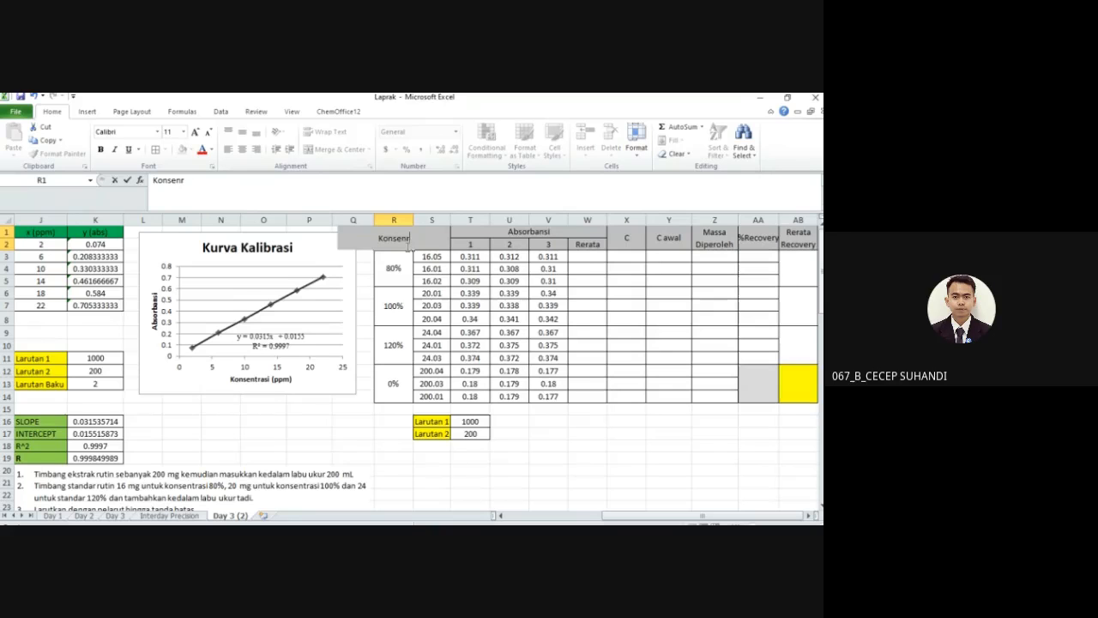
pyautogui.press('BackSpace')
pyautogui.write('trasi')
pyautogui.click(432, 257)
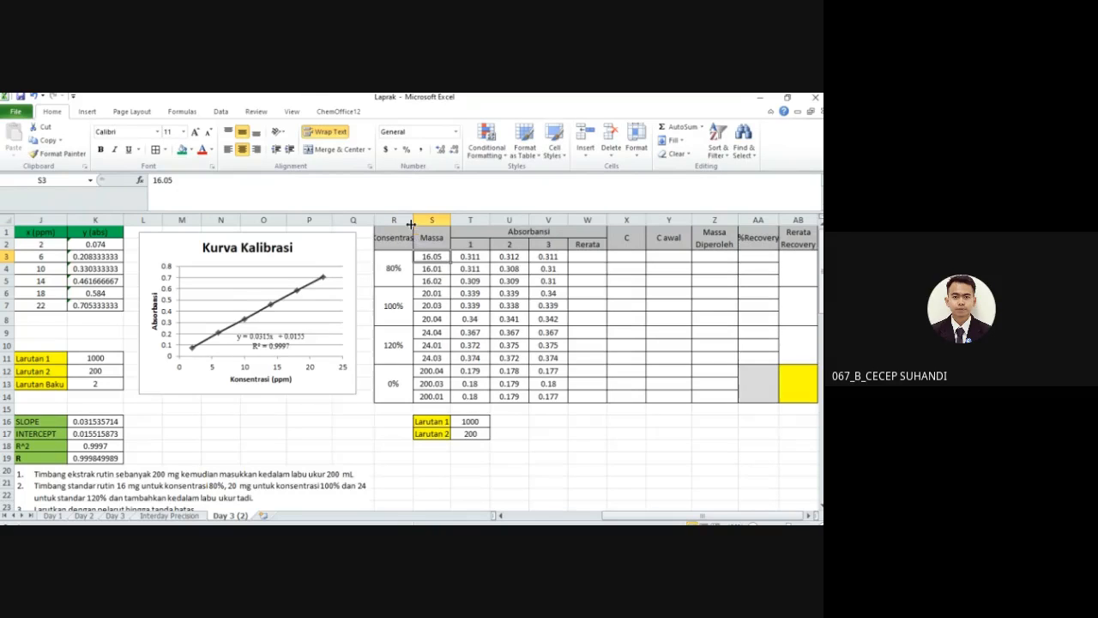
pyautogui.moveTo(414, 220); pyautogui.dragTo(422, 221)
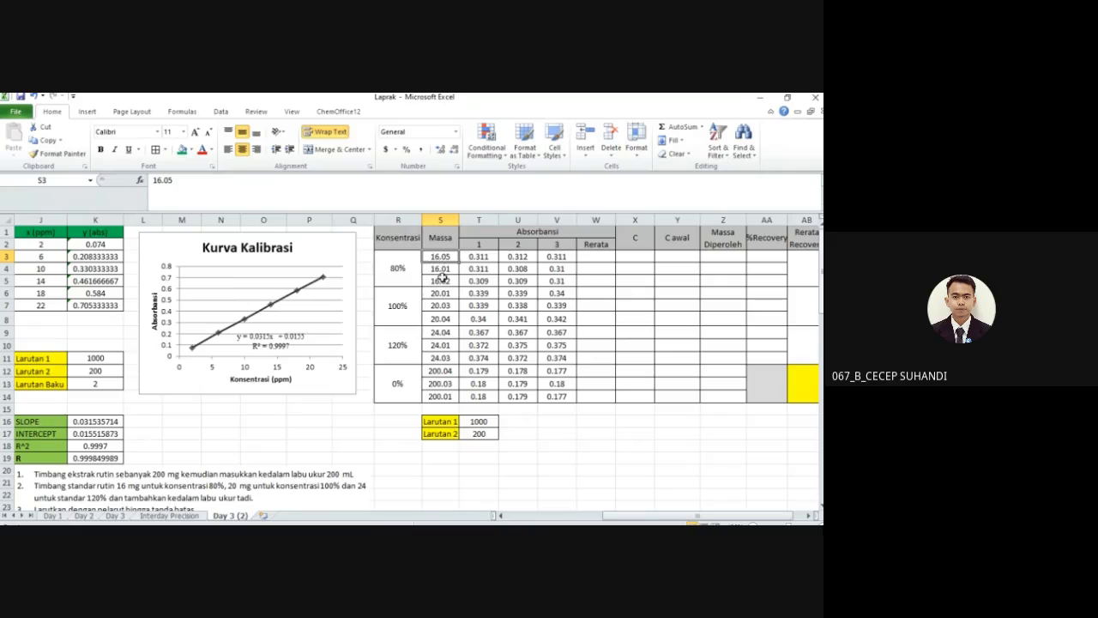
# - Review the weighed masses and three absorbance readings for the 80%, 100%, 120% and 0% concentration levels
pyautogui.click(441, 272)
pyautogui.click(444, 282)
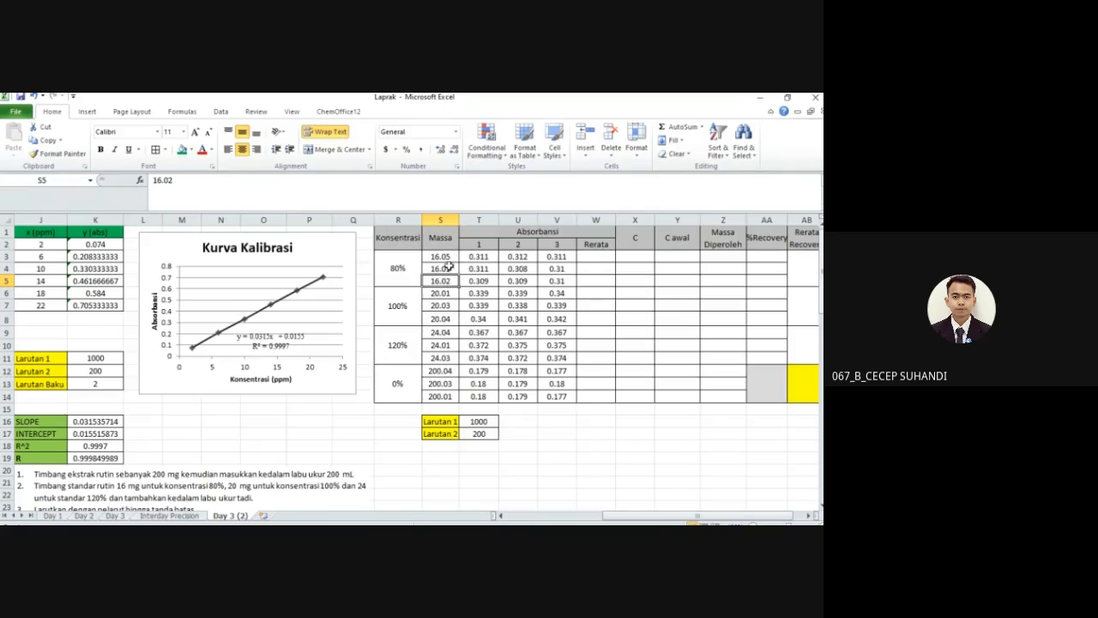
pyautogui.moveTo(560, 258); pyautogui.dragTo(486, 259)
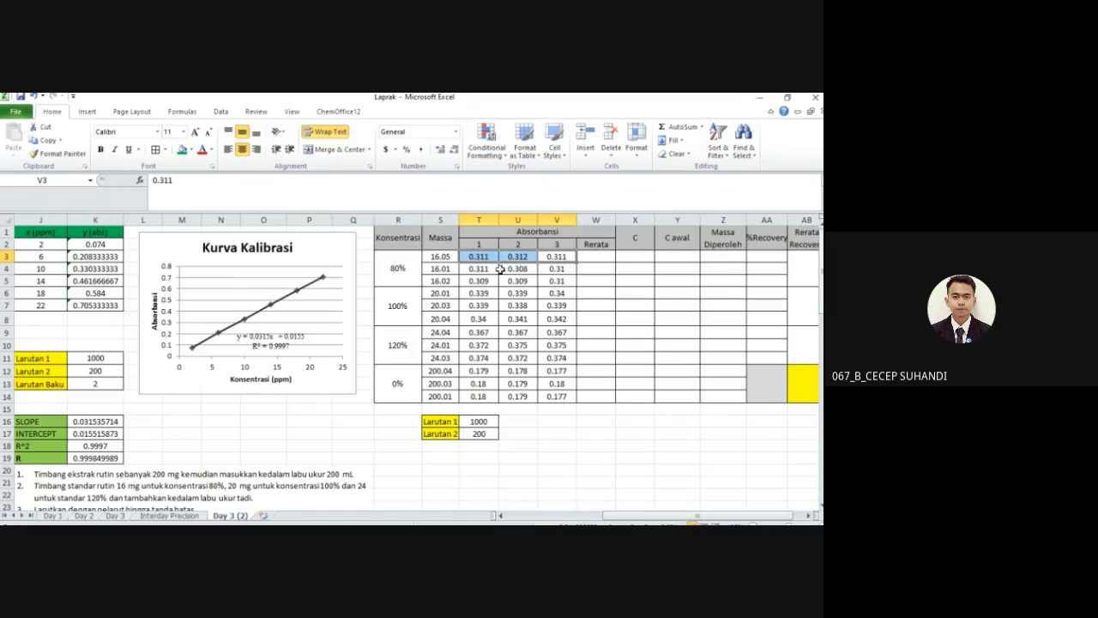
pyautogui.click(445, 269)
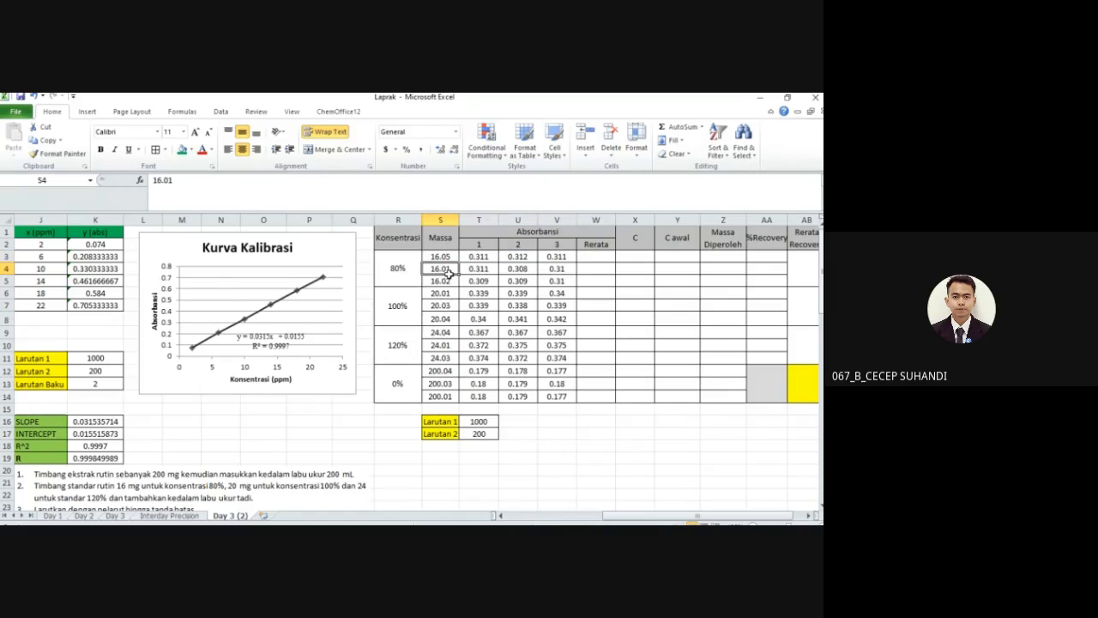
pyautogui.click(388, 324)
pyautogui.click(401, 341)
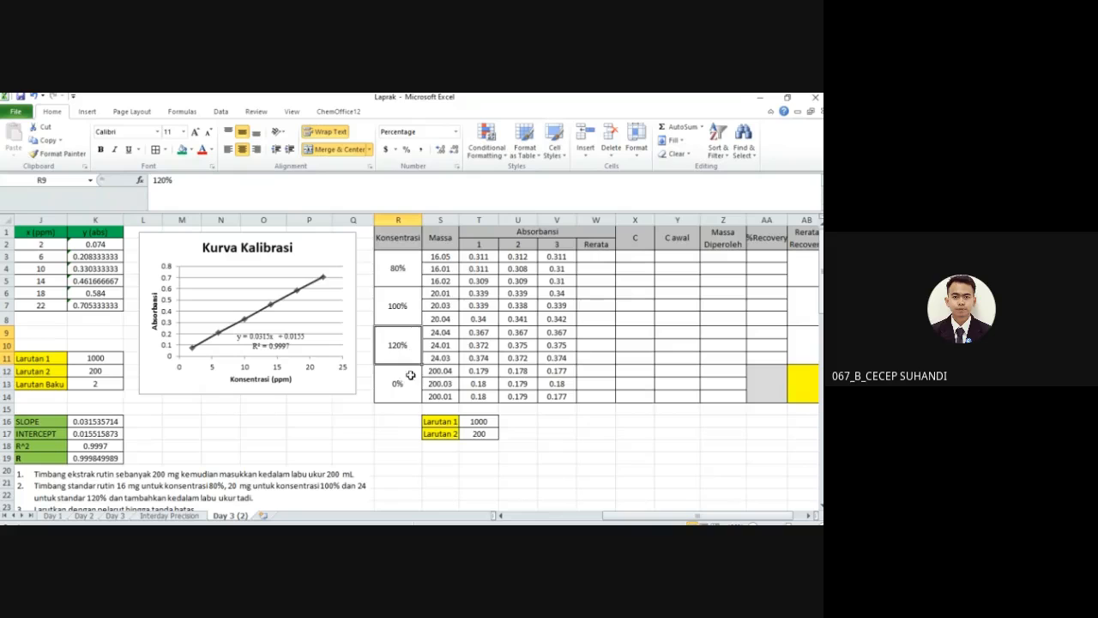
pyautogui.moveTo(440, 256); pyautogui.dragTo(442, 286)
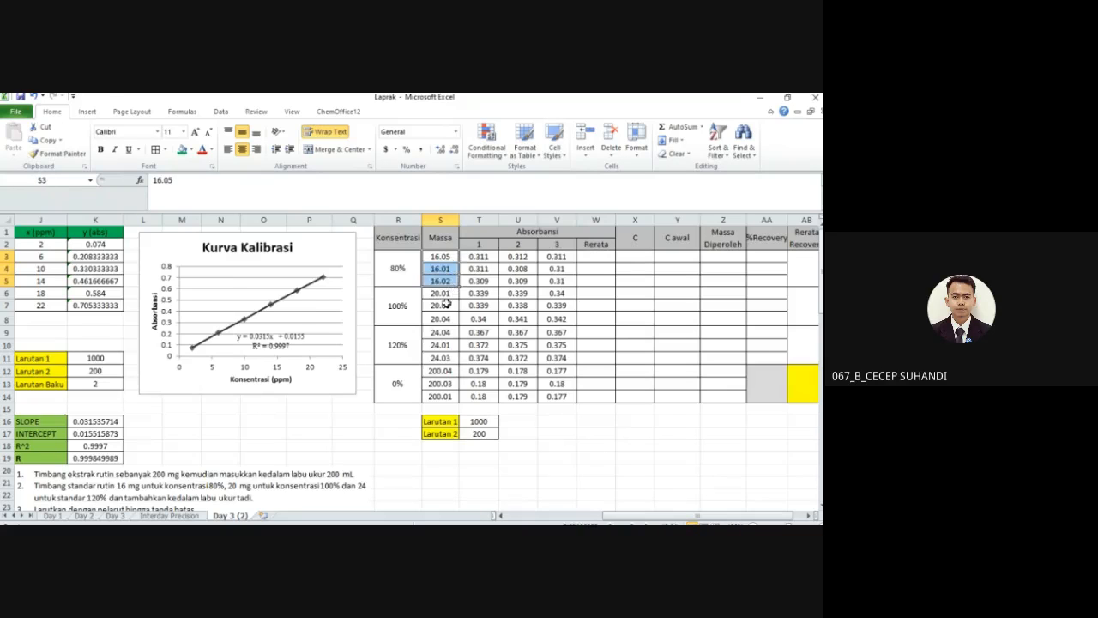
pyautogui.moveTo(444, 295); pyautogui.dragTo(546, 403)
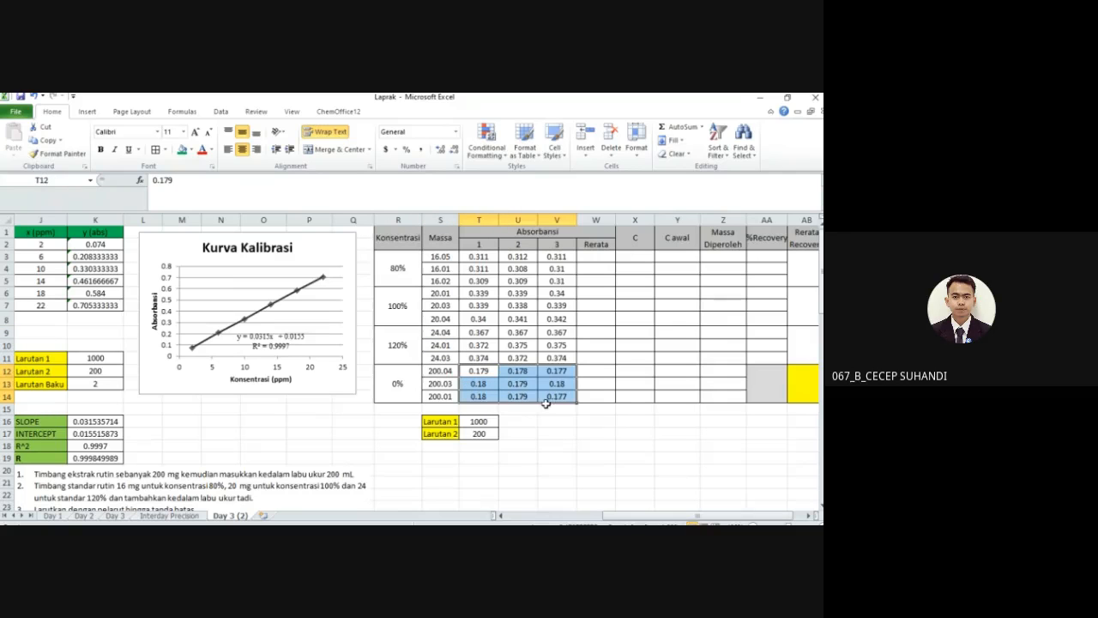
pyautogui.click(447, 374)
pyautogui.moveTo(439, 259); pyautogui.dragTo(445, 397)
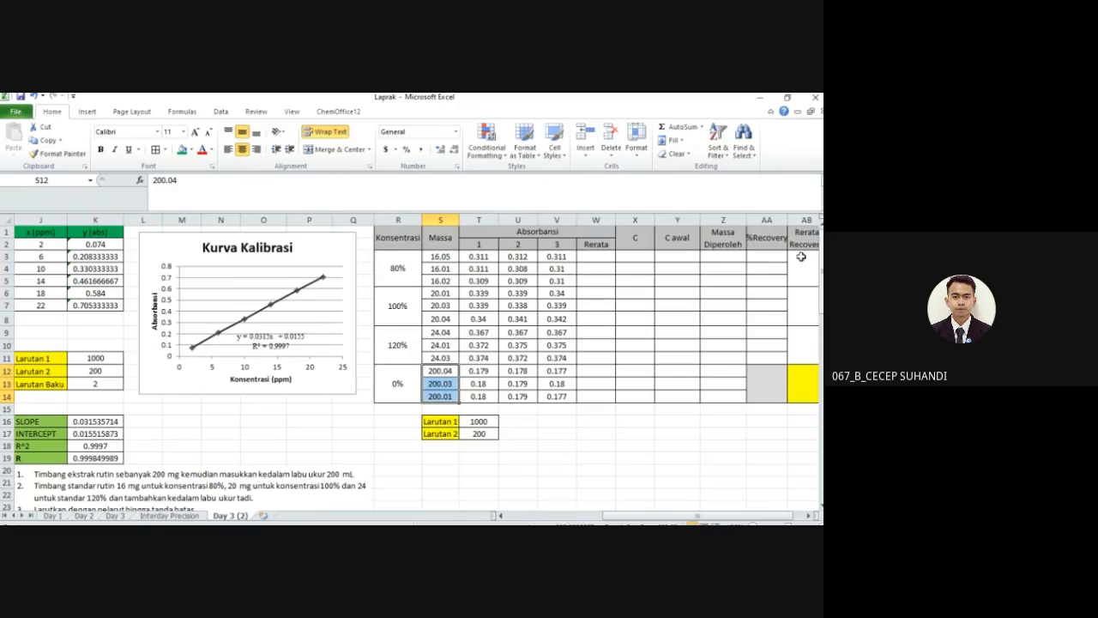
# - Widen the %Recovery and Rerata Recovery columns at the end of the table
pyautogui.click(808, 515)
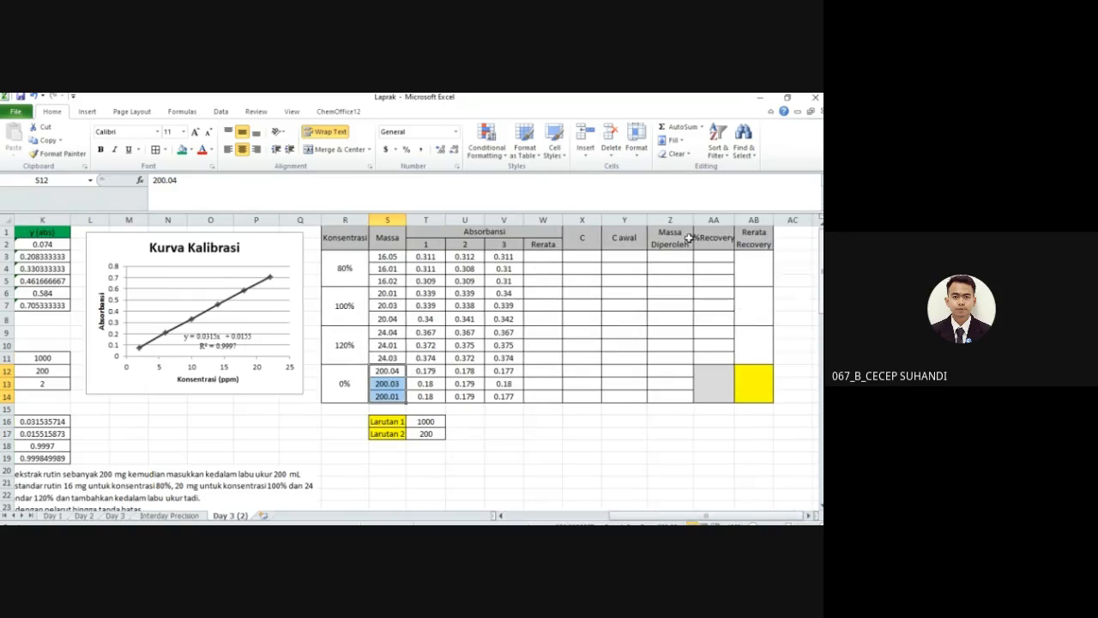
pyautogui.moveTo(734, 223); pyautogui.dragTo(783, 223)
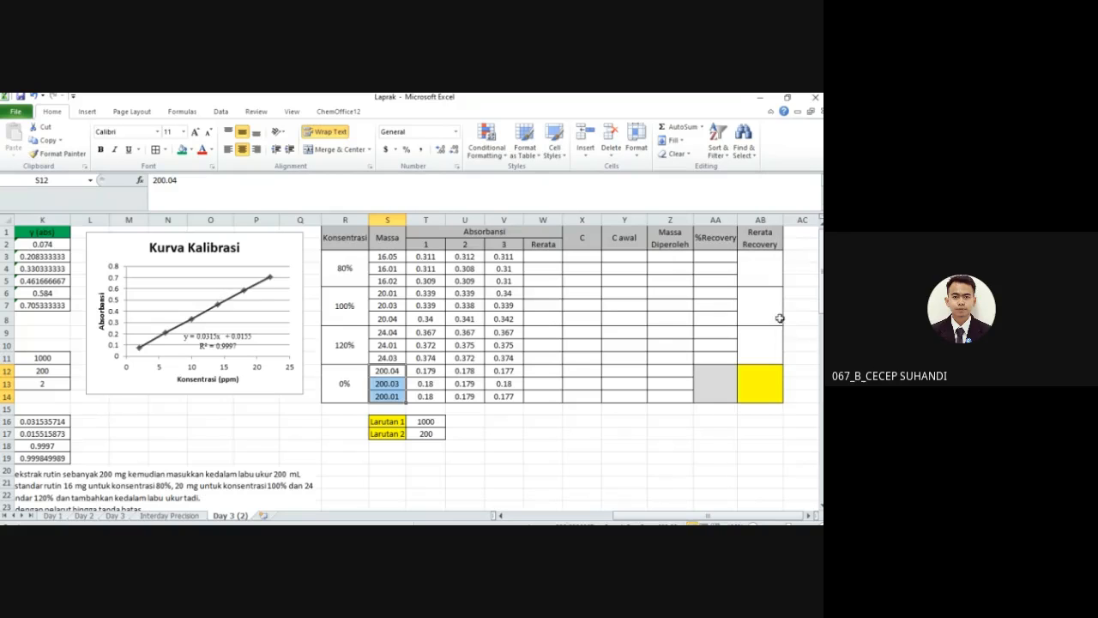
pyautogui.moveTo(691, 521)
pyautogui.mouseDown()
pyautogui.moveTo(627, 521)
pyautogui.moveTo(685, 522)
pyautogui.mouseUp()
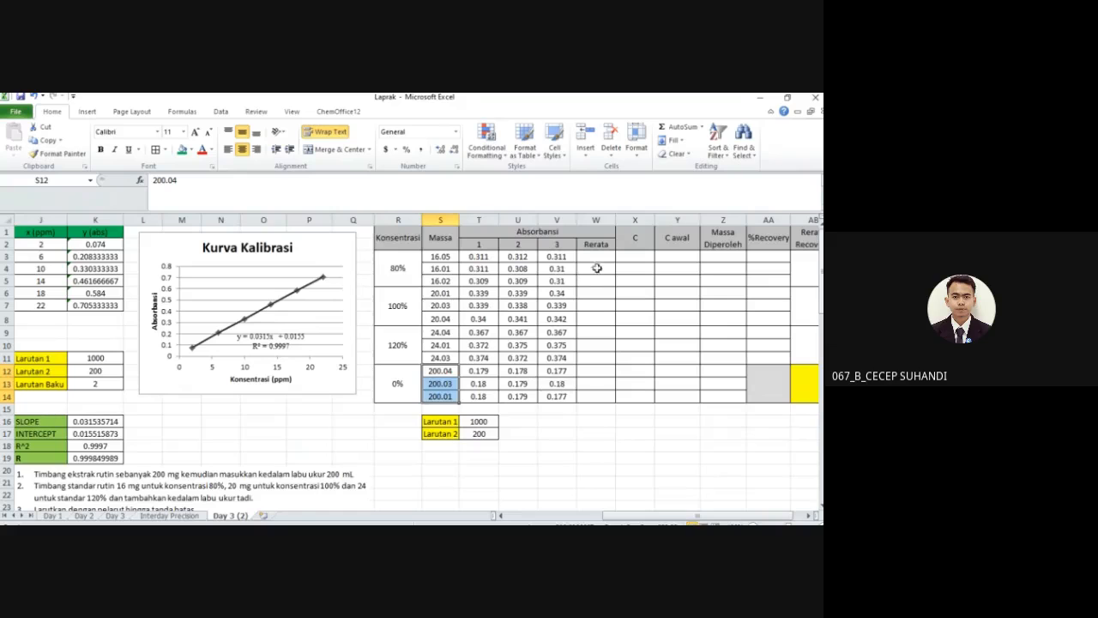
# - Calculate the mean absorbance in W3 with =AVERAGE(T3:V3) and fill the Rerata column down to W14
pyautogui.moveTo(595, 256); pyautogui.dragTo(597, 396)
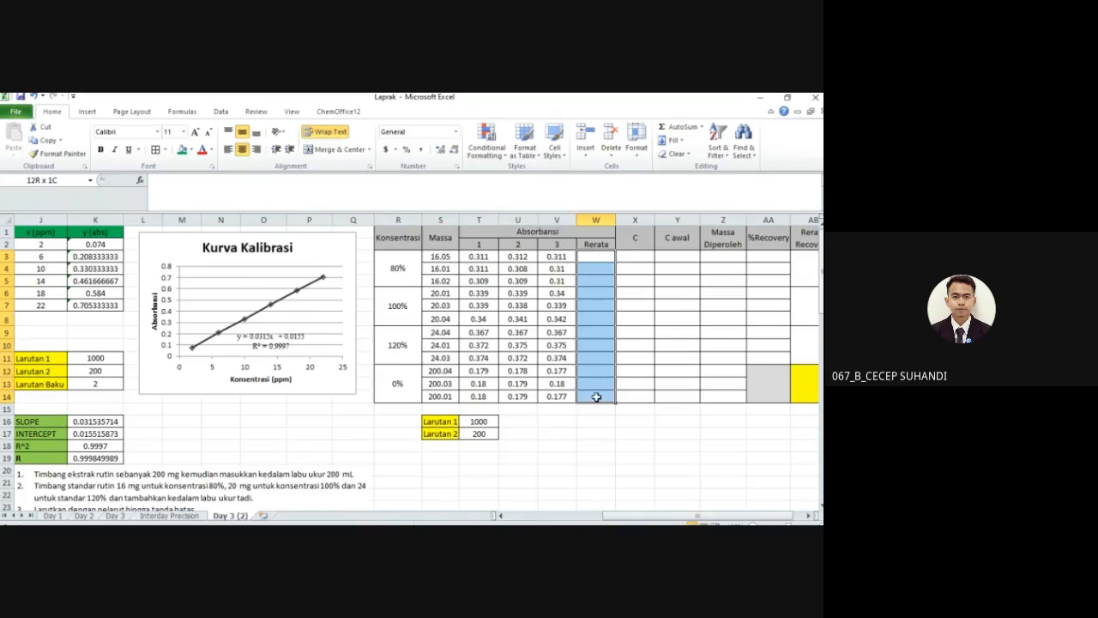
pyautogui.moveTo(478, 256); pyautogui.dragTo(581, 260)
pyautogui.click(596, 258)
pyautogui.write('=')
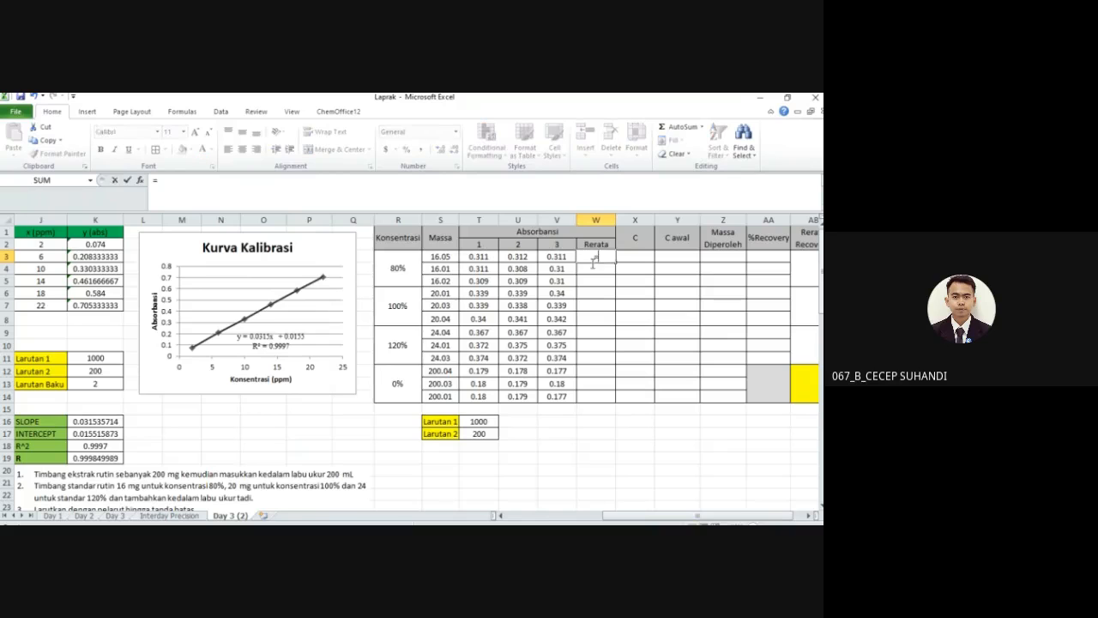
pyautogui.write('aver')
pyautogui.press('Tab')
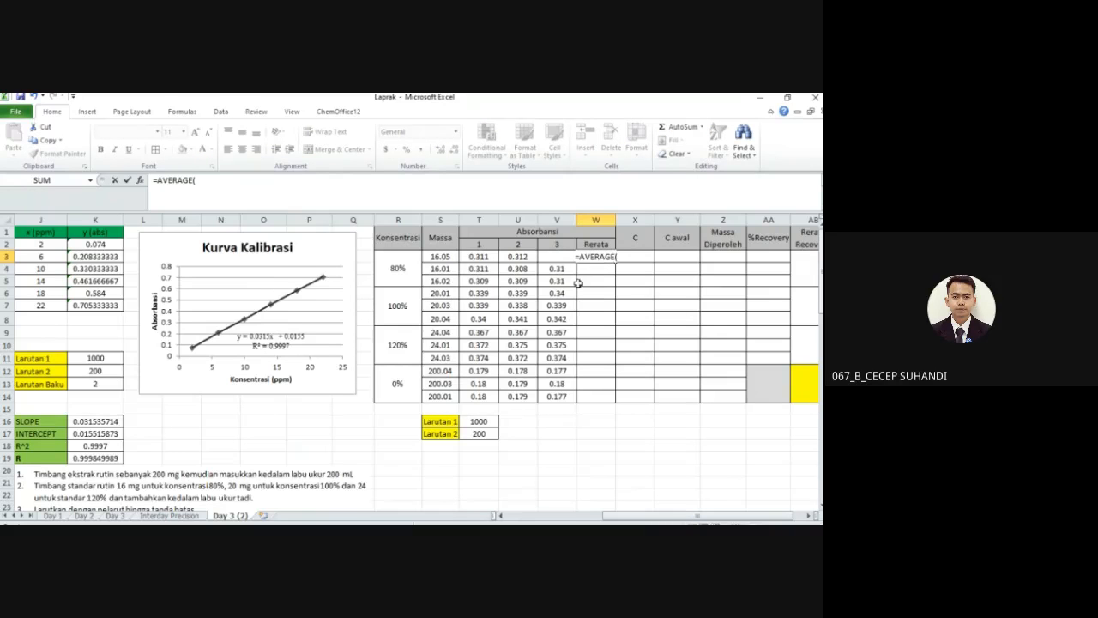
pyautogui.moveTo(477, 257); pyautogui.dragTo(557, 258)
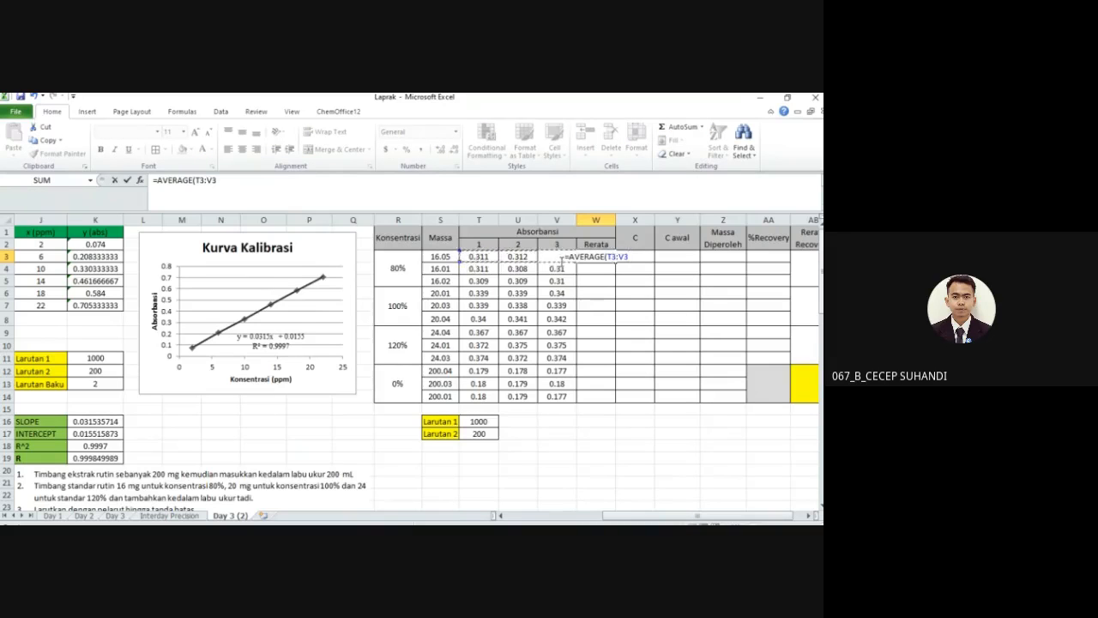
pyautogui.write(')')
pyautogui.press('Return')
pyautogui.click(592, 257)
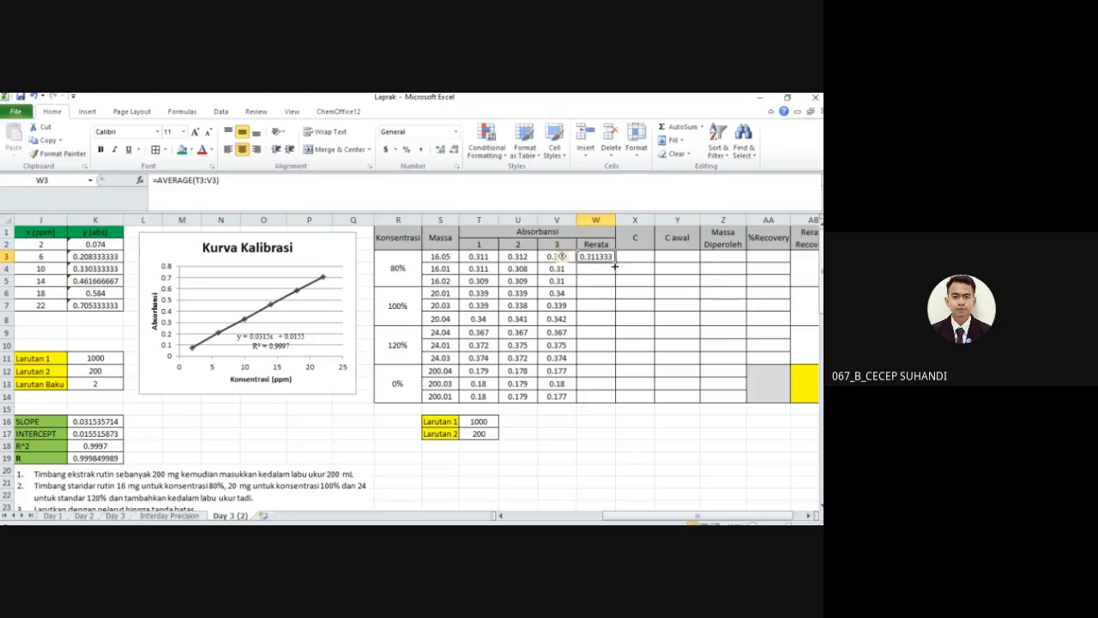
pyautogui.moveTo(614, 262); pyautogui.dragTo(614, 403)
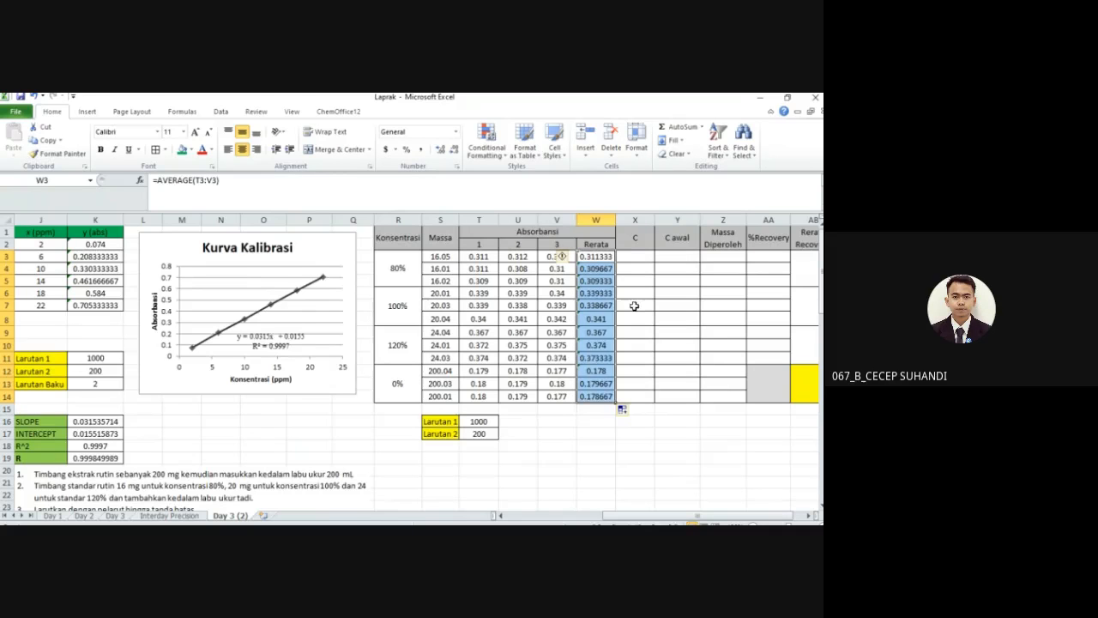
# - Calculate the concentration C in X3 from the calibration intercept and slope with the formula =(W3-K$17)/K$16
pyautogui.click(632, 257)
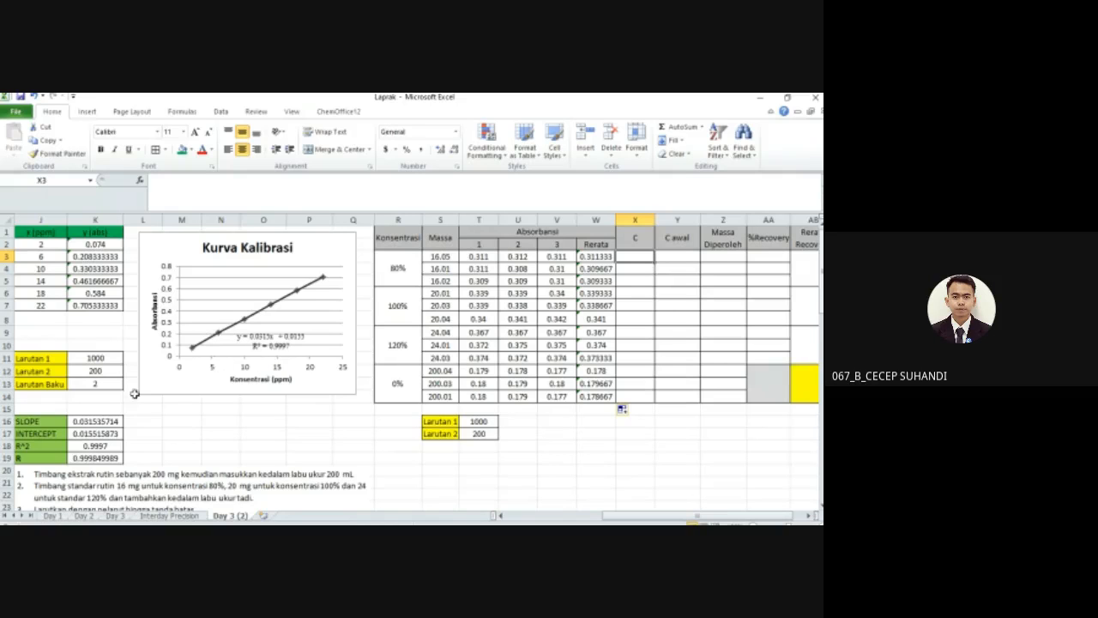
pyautogui.moveTo(106, 426); pyautogui.dragTo(106, 435)
pyautogui.click(102, 433)
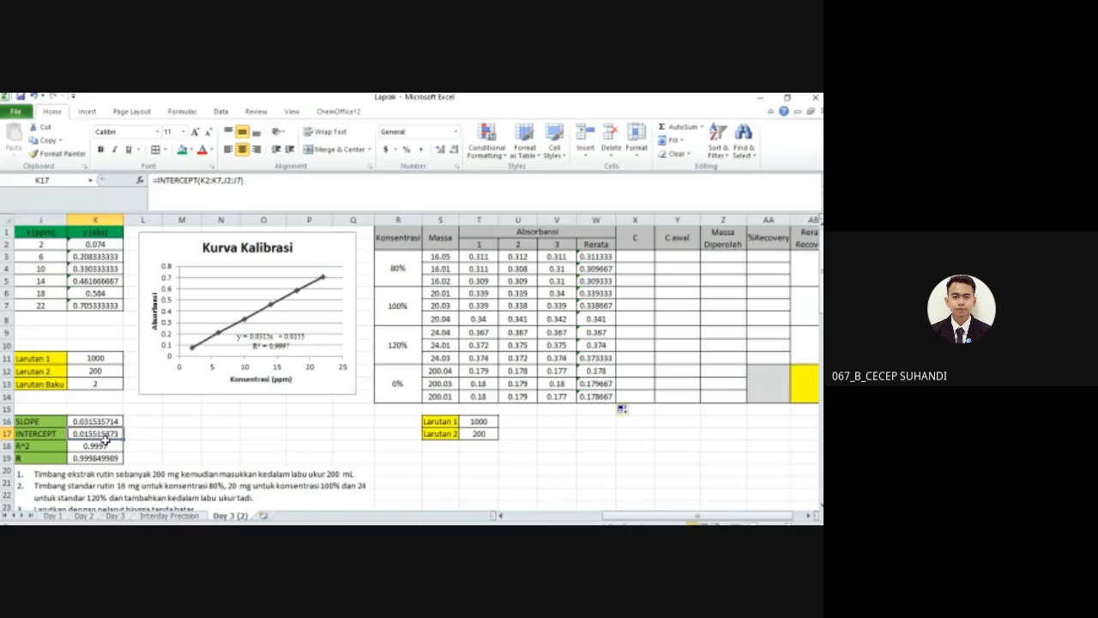
pyautogui.click(108, 421)
pyautogui.click(635, 259)
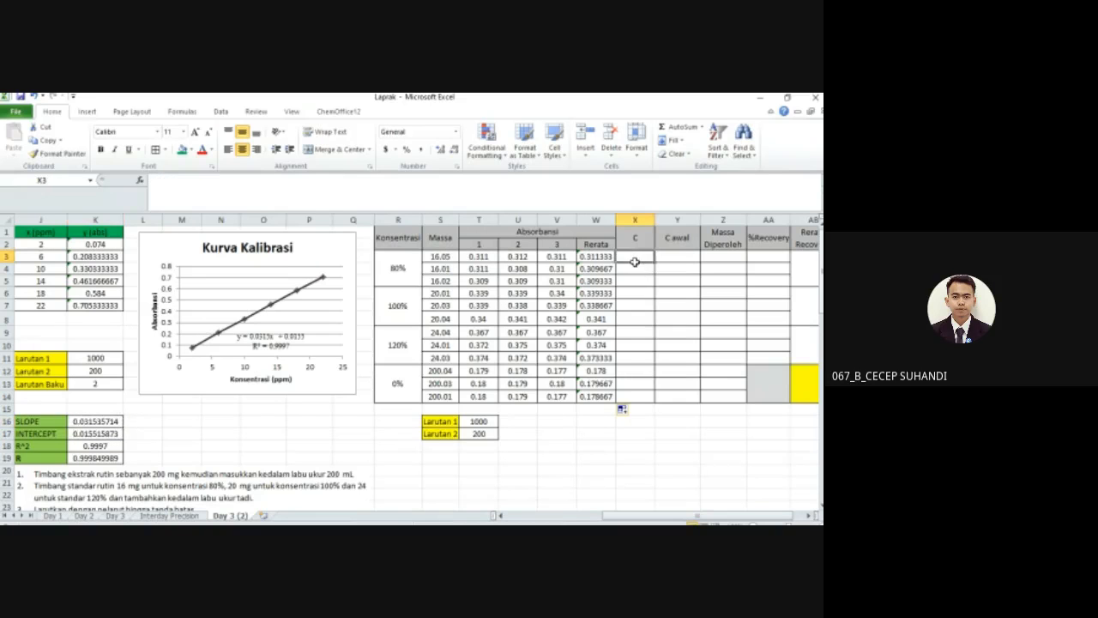
pyautogui.write('=')
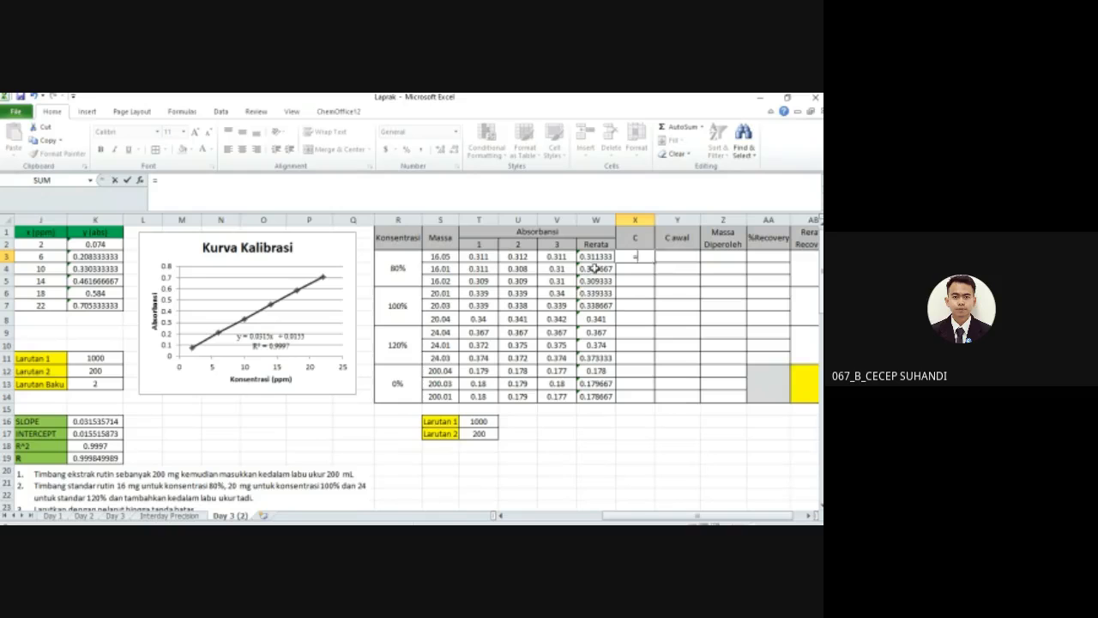
pyautogui.write('(')
pyautogui.click(594, 260)
pyautogui.write('-')
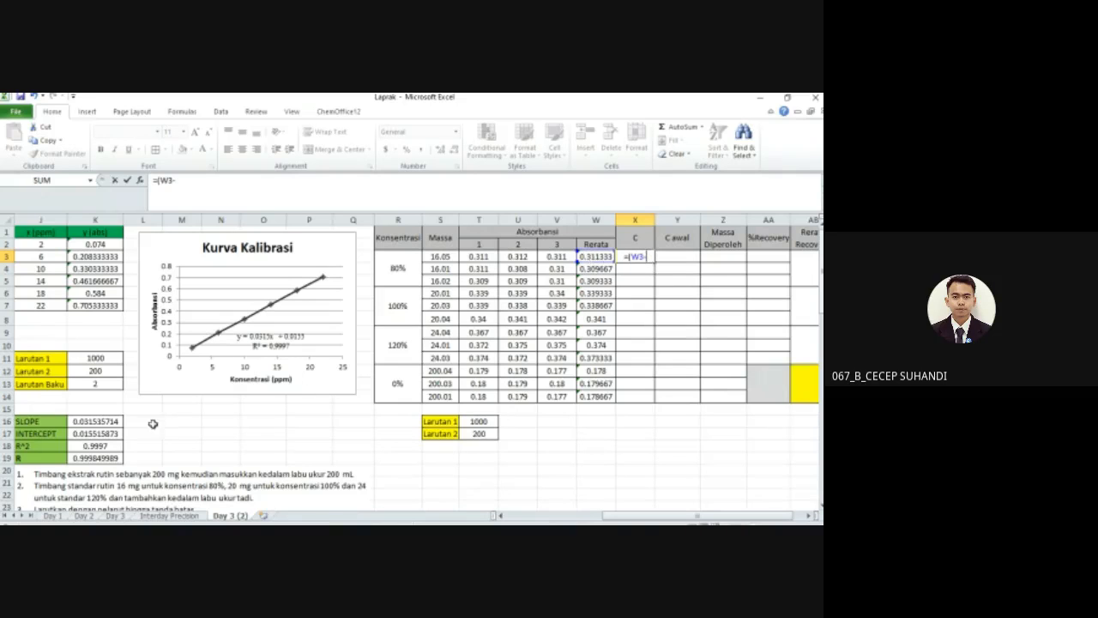
pyautogui.click(74, 434)
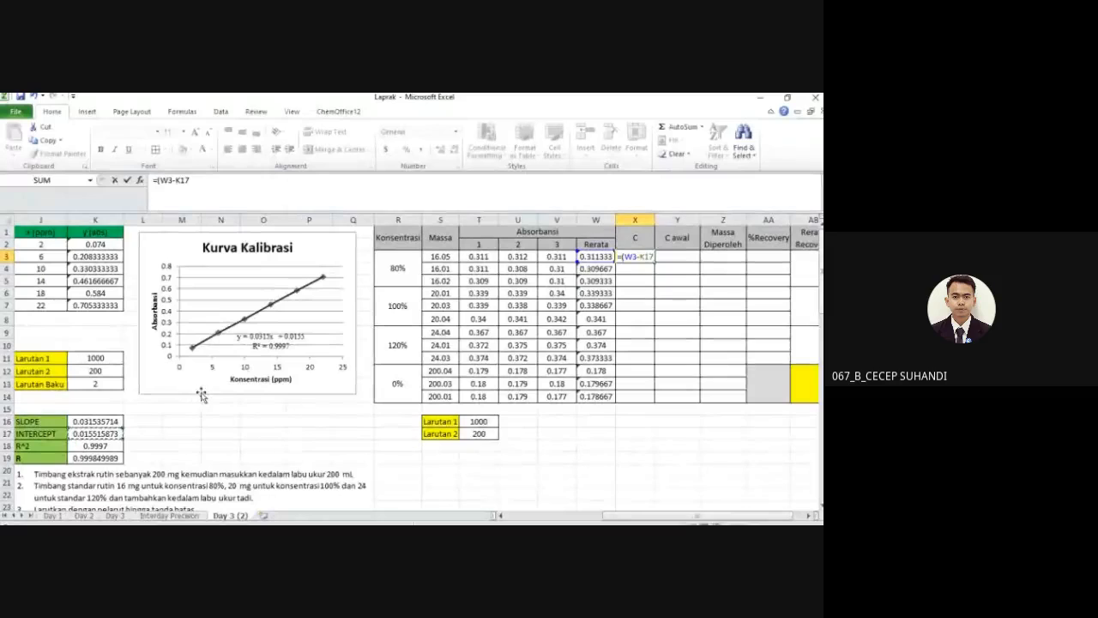
pyautogui.click(180, 186)
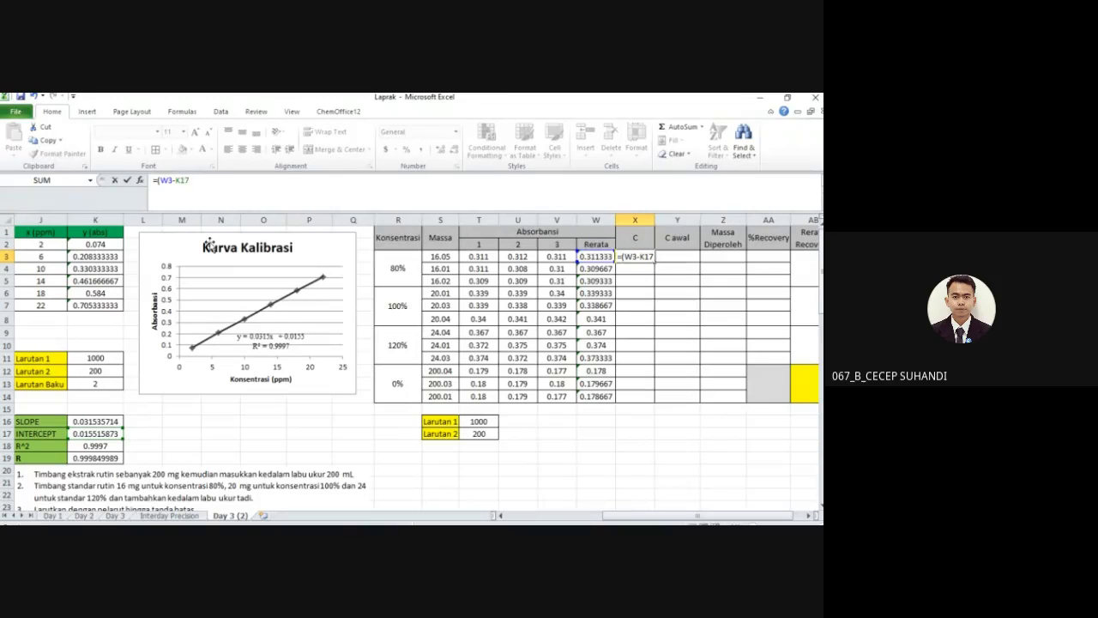
pyautogui.write('$)')
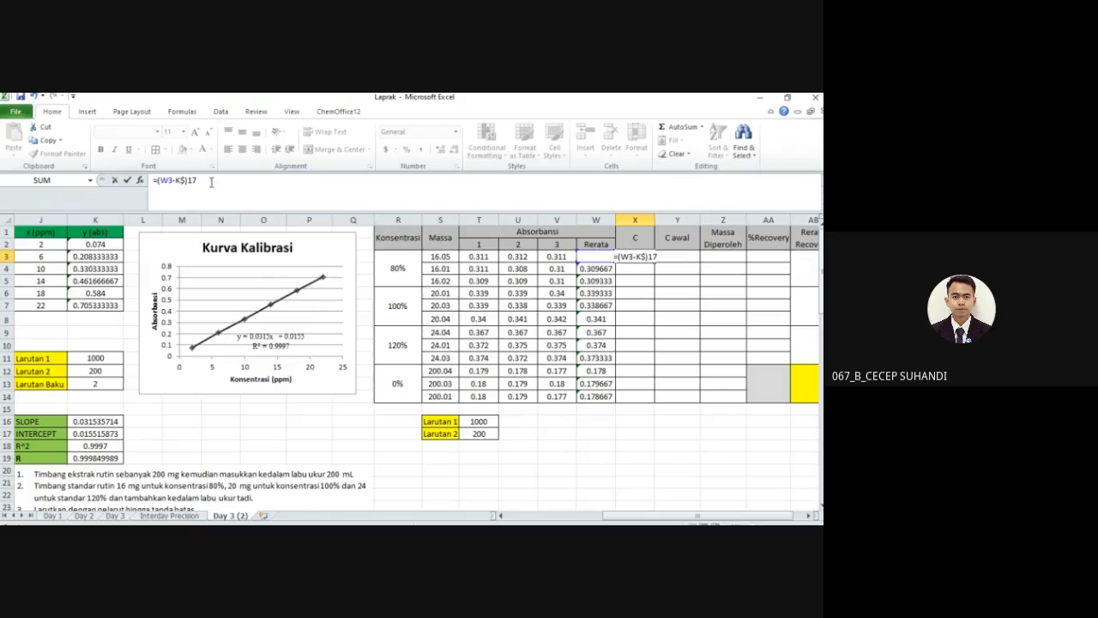
pyautogui.press('BackSpace')
pyautogui.press('BackSpace')
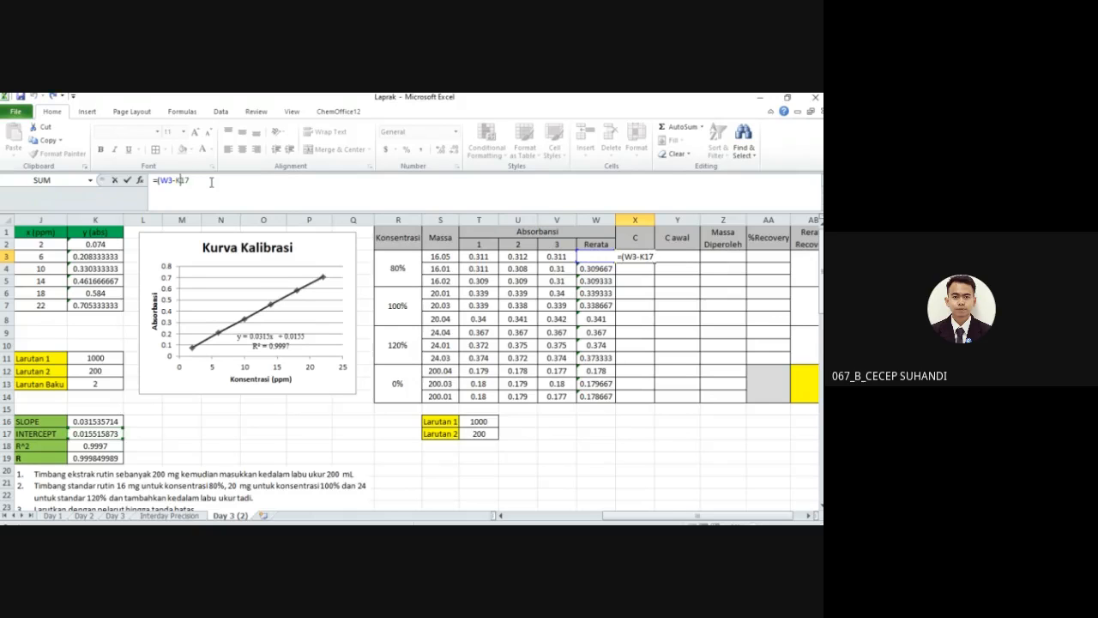
pyautogui.write('$17)/')
pyautogui.click(90, 422)
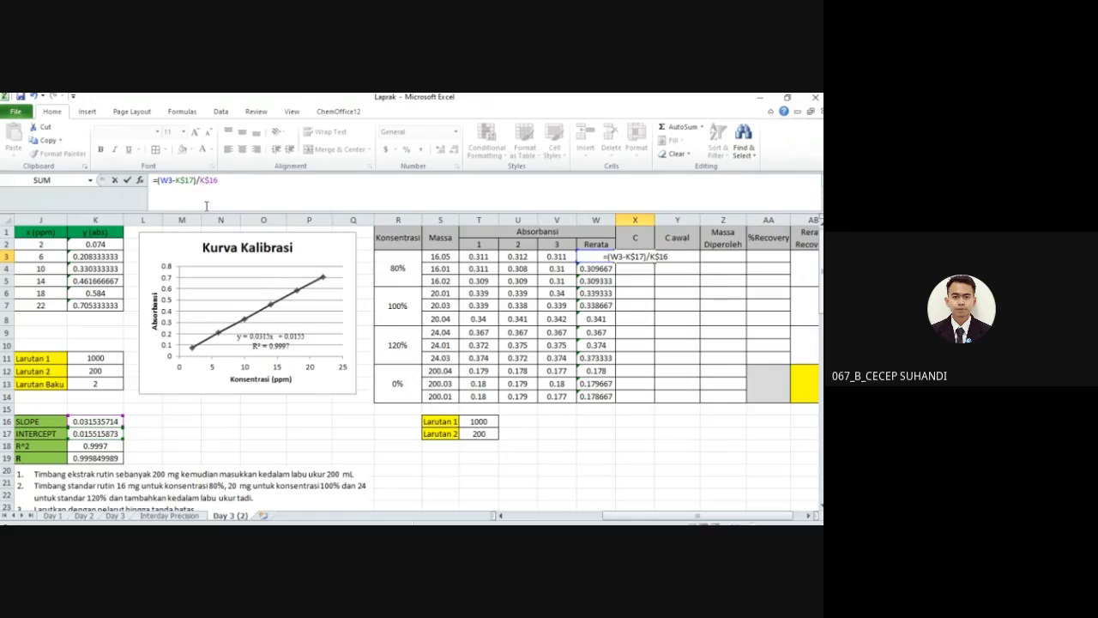
pyautogui.press('Return')
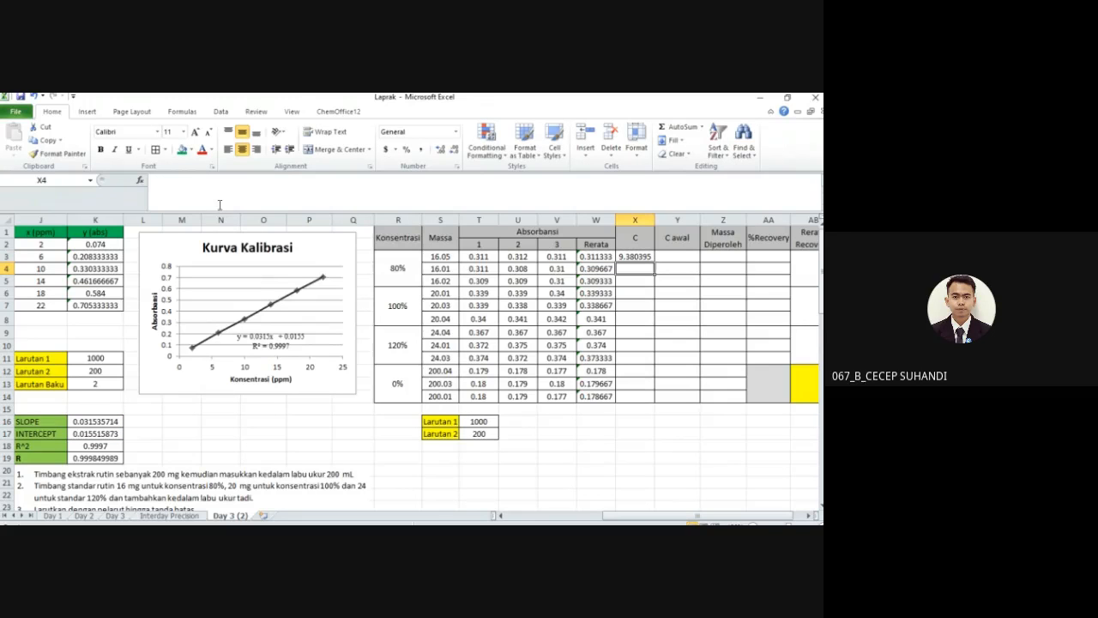
# - Fill the concentration formula in X3 down the C column to X14
pyautogui.click(648, 258)
pyautogui.moveTo(654, 265); pyautogui.dragTo(649, 399)
pyautogui.hotkey('ctrl', 'z')
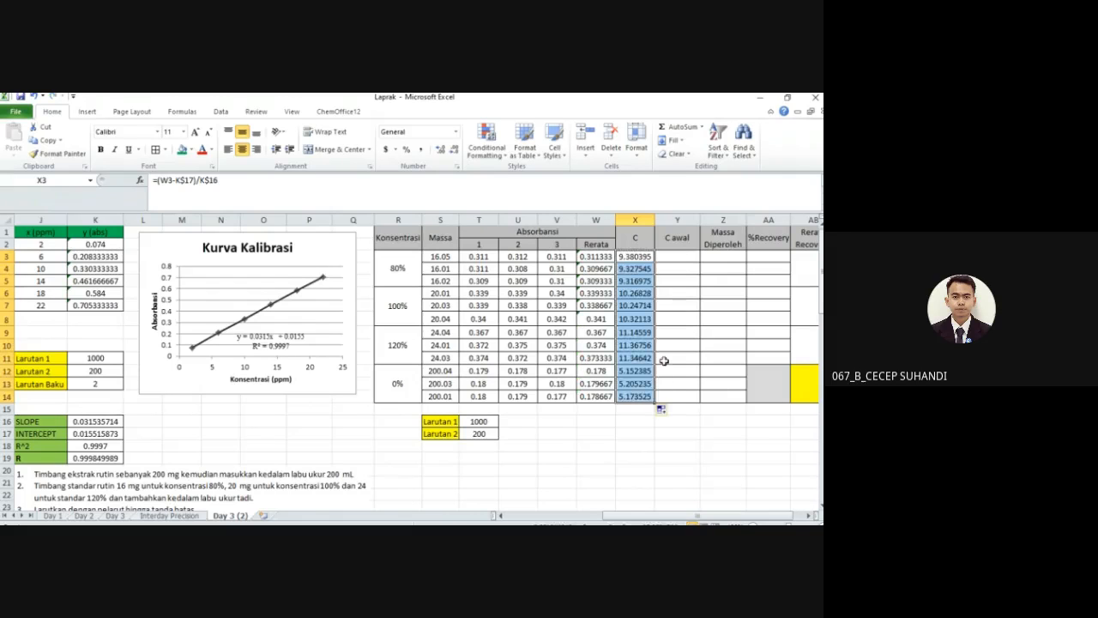
pyautogui.click(664, 351)
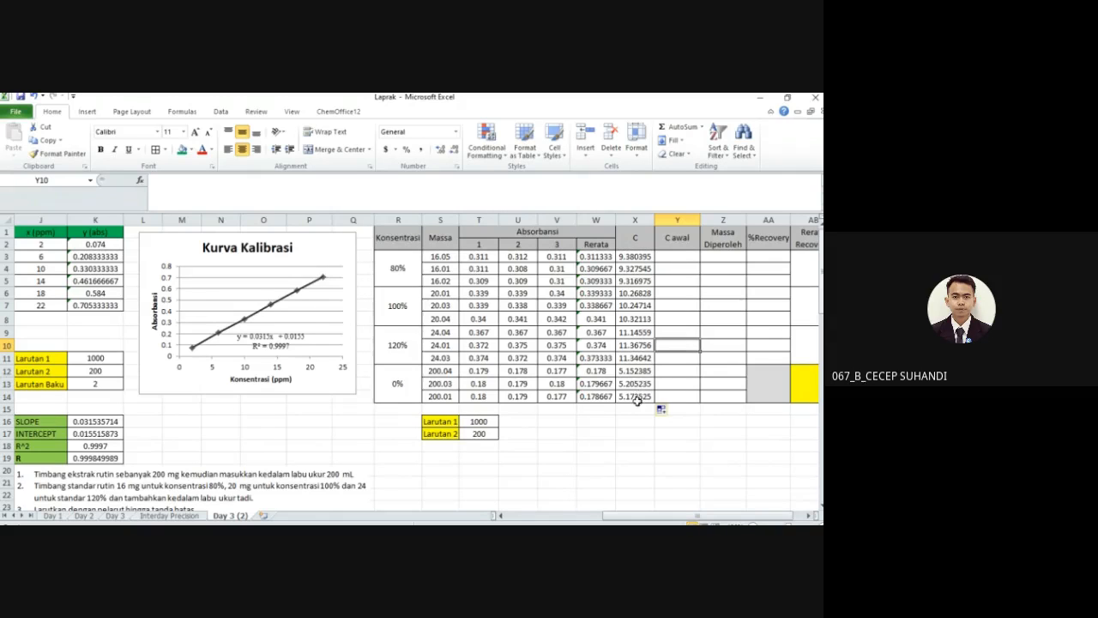
# - Link the Larutan 2 value in T17 to the first sample concentration with the formula =X3
pyautogui.click(687, 257)
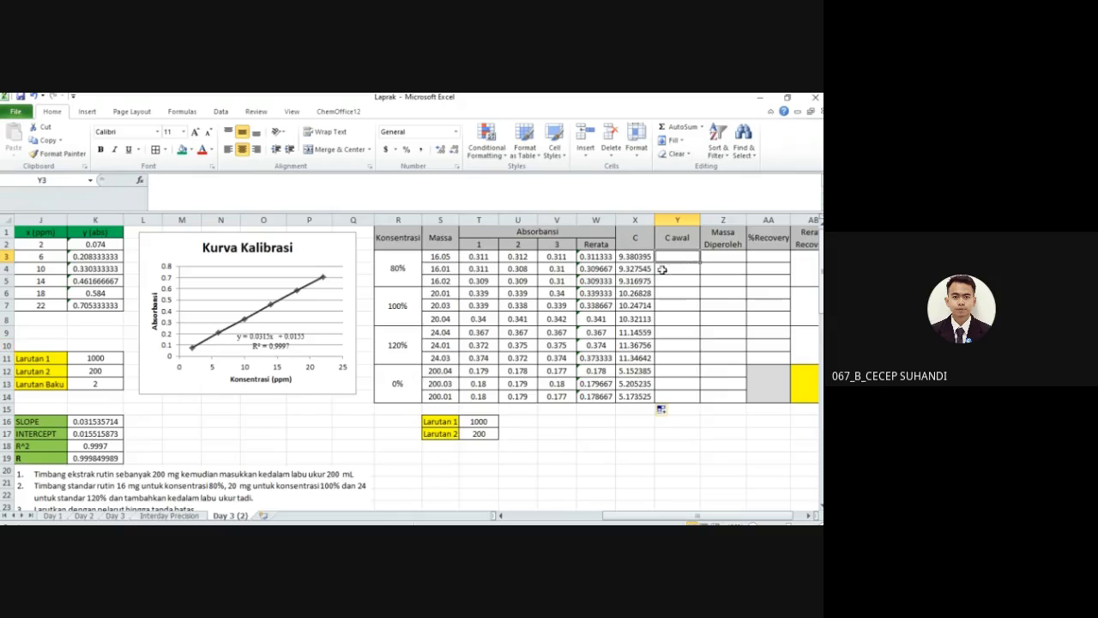
pyautogui.click(632, 257)
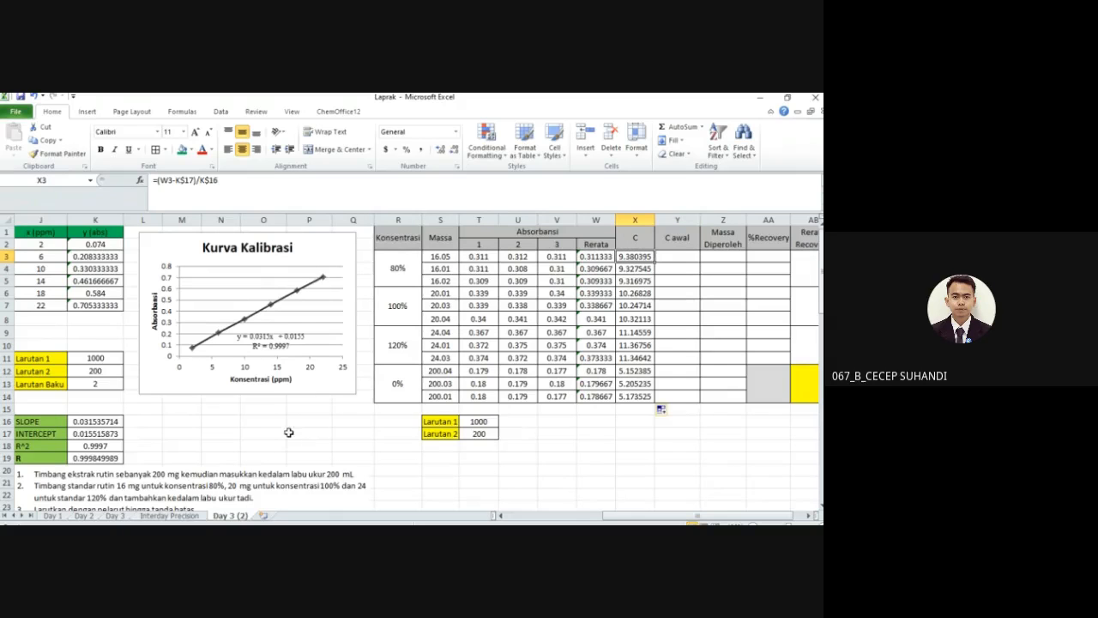
pyautogui.scroll(-2, 284, 441)
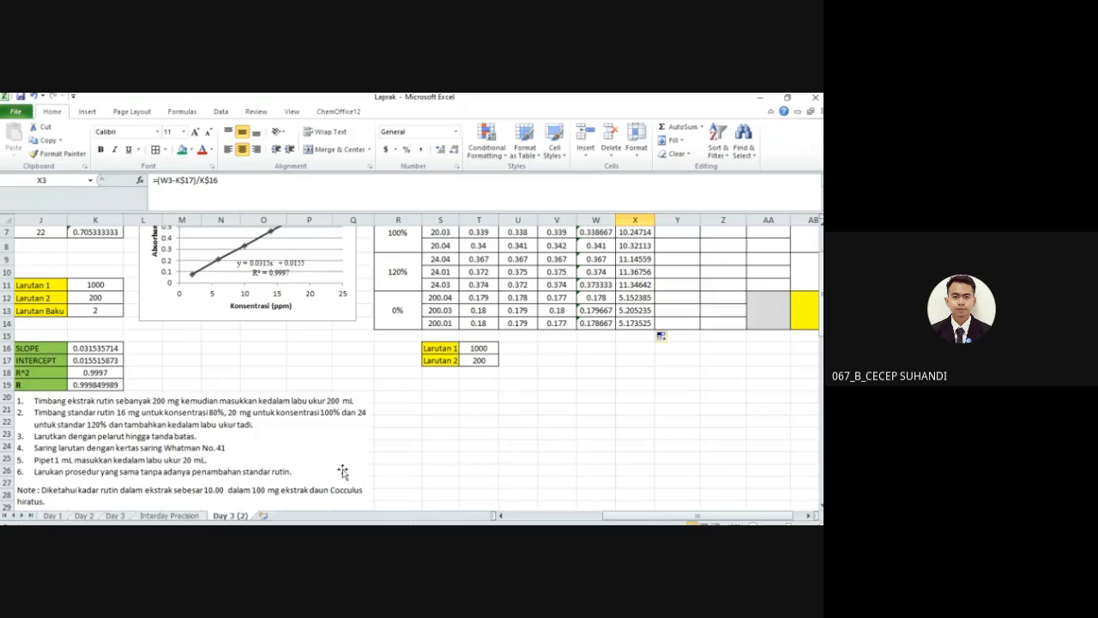
pyautogui.scroll(2, 96, 288)
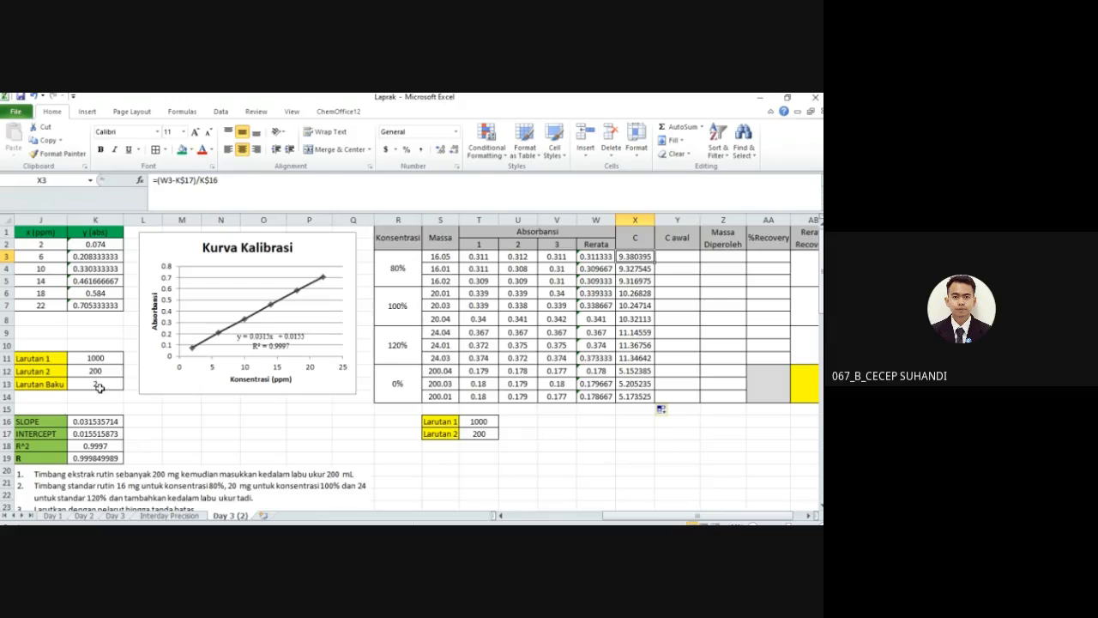
pyautogui.scroll(-3, 241, 409)
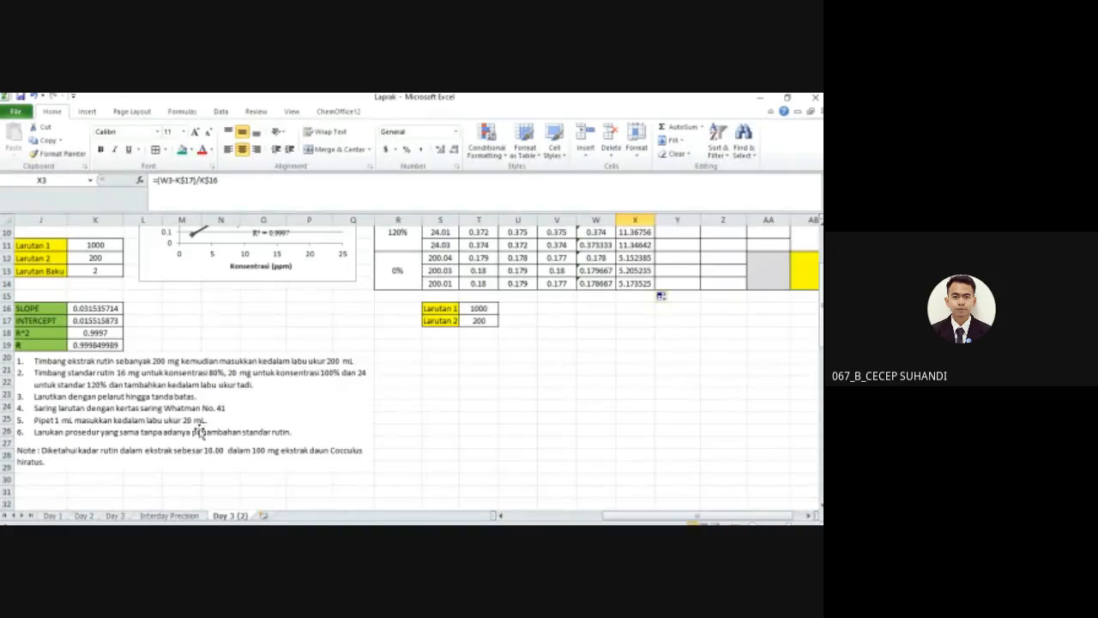
pyautogui.scroll(3, 519, 356)
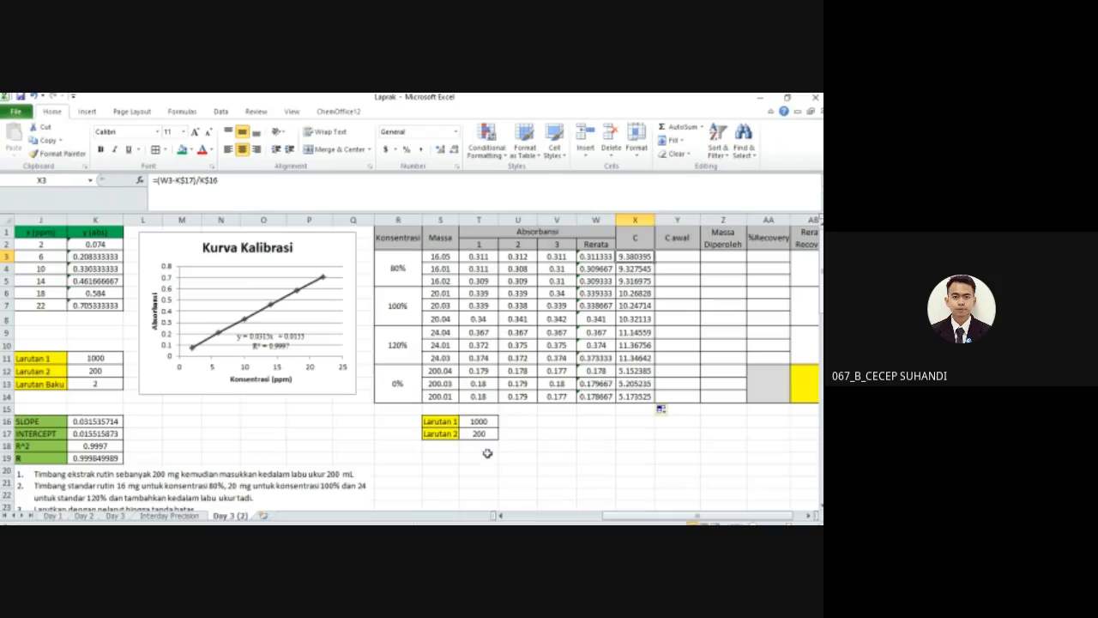
pyautogui.click(482, 434)
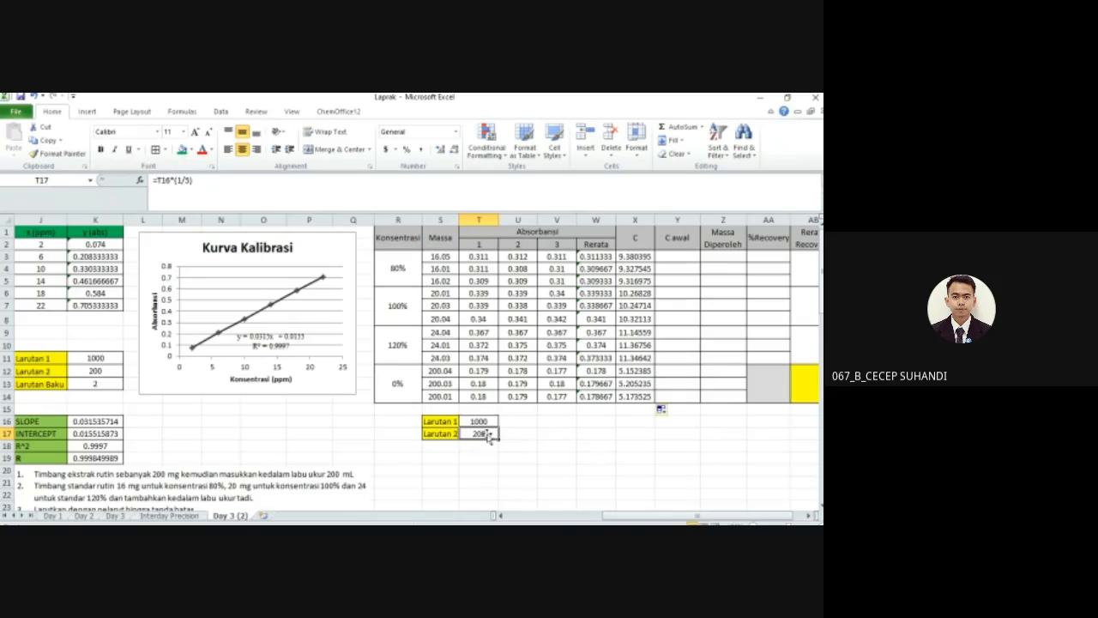
pyautogui.write('=')
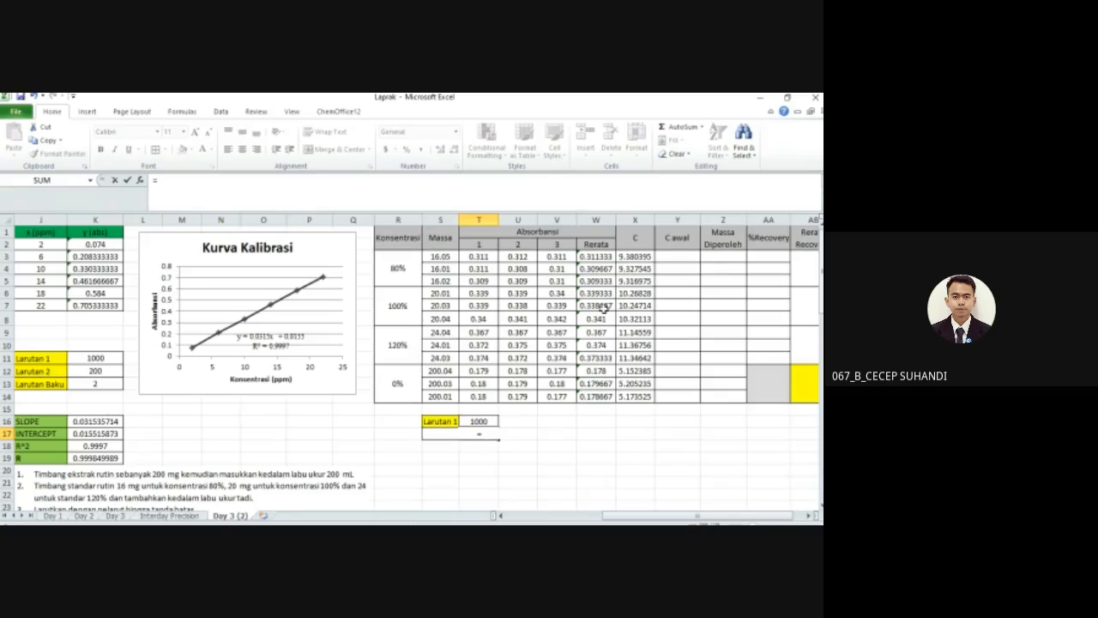
pyautogui.click(633, 257)
pyautogui.press('Return')
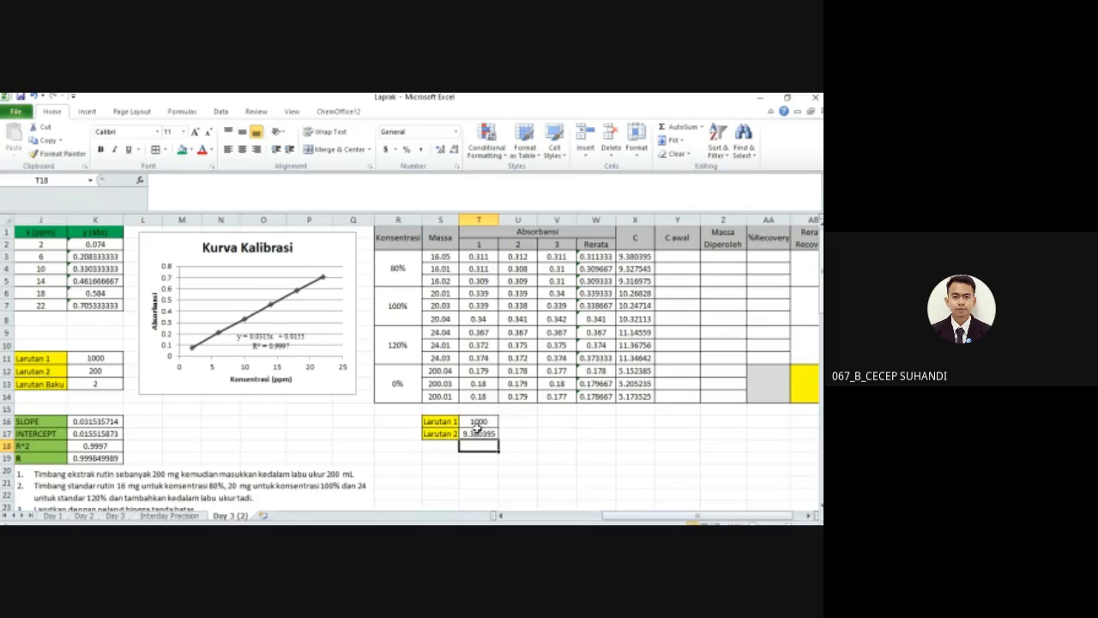
# - Calculate Larutan 1 in T16 from Larutan 2 with the dilution formula =T17*(200/20)
pyautogui.scroll(-2, 477, 426)
pyautogui.click(482, 353)
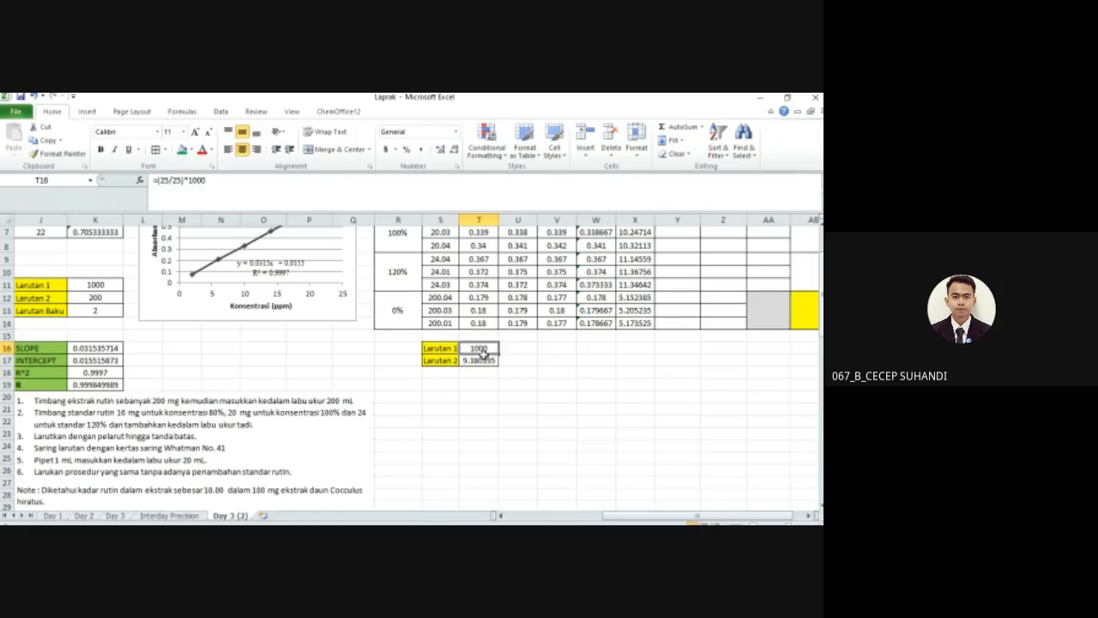
pyautogui.write('=')
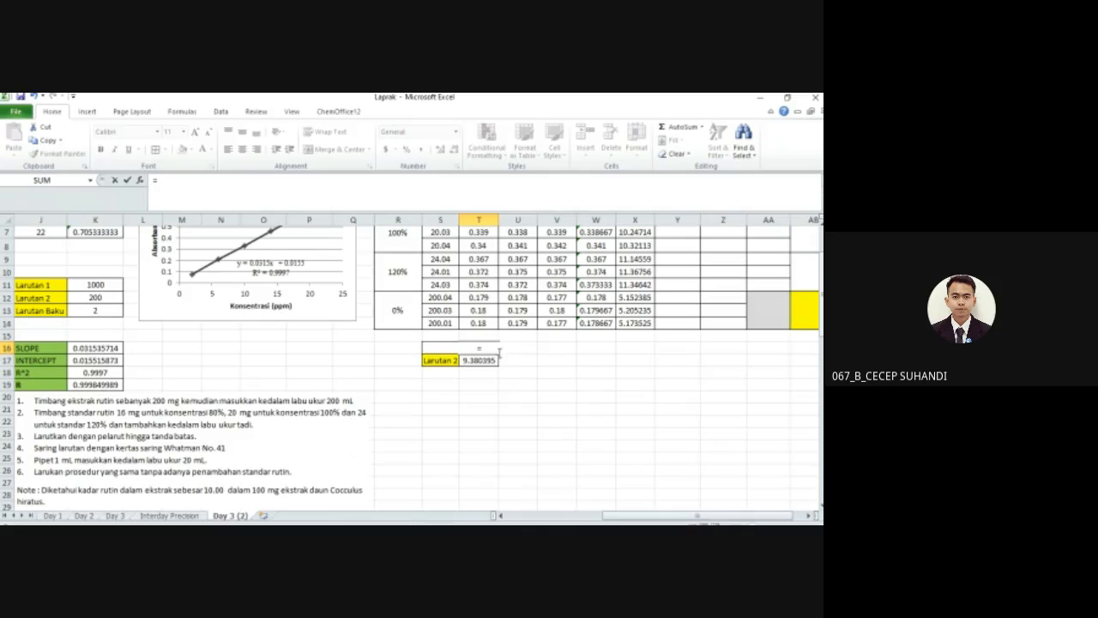
pyautogui.click(485, 362)
pyautogui.write('*(200')
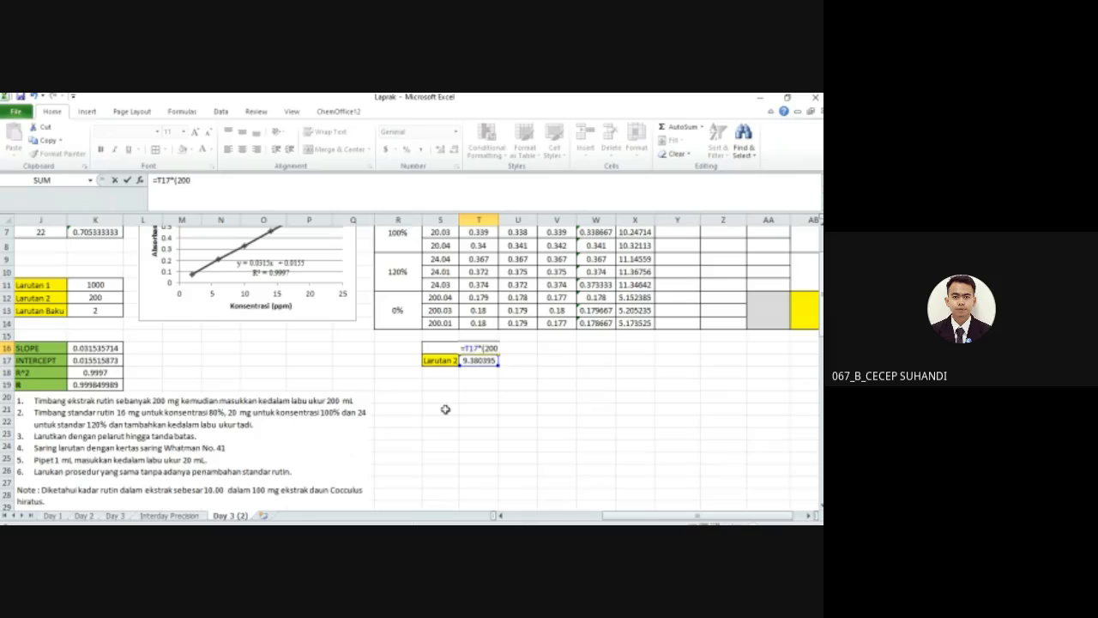
pyautogui.write('/')
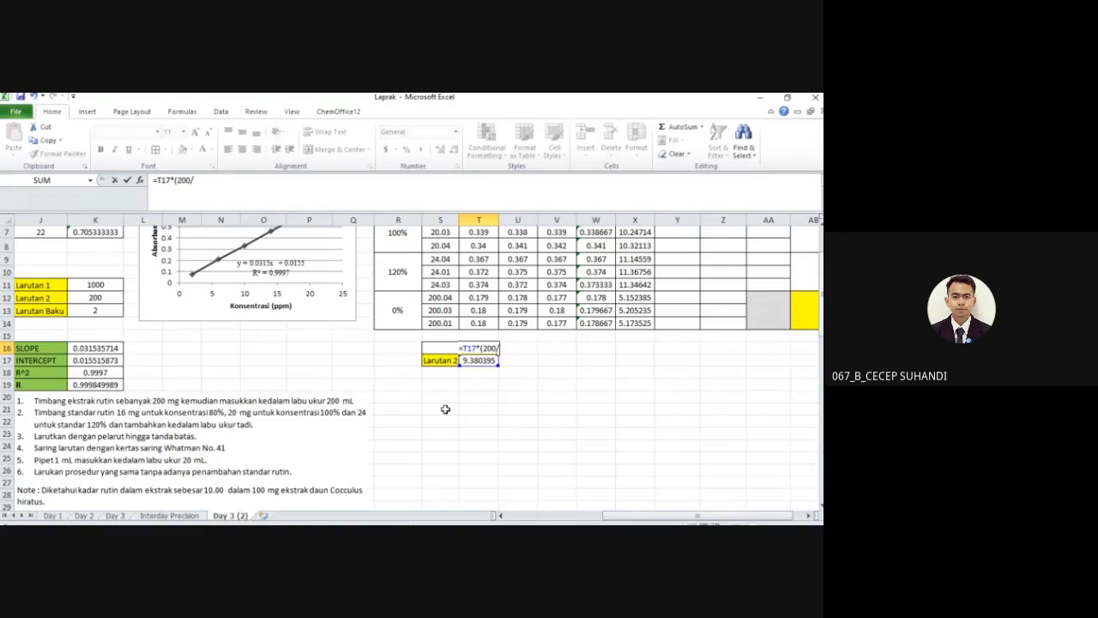
pyautogui.write('20)')
pyautogui.press('Return')
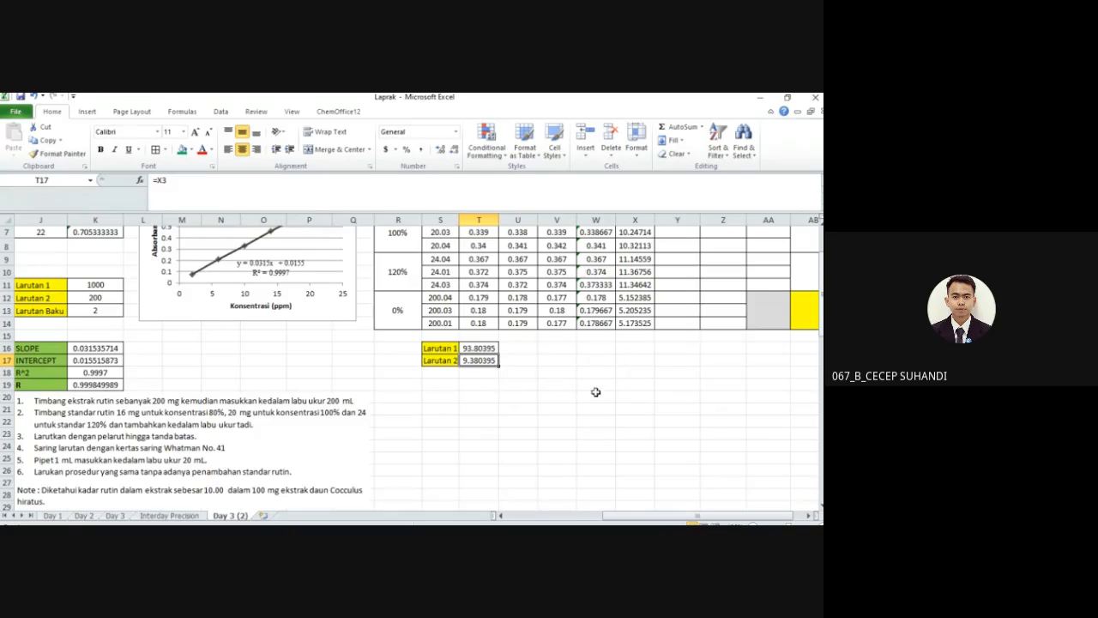
# - Check the Larutan 1 and Larutan 2 formulas against the numbered dilution procedure below the calibration data
pyautogui.scroll(2, 596, 389)
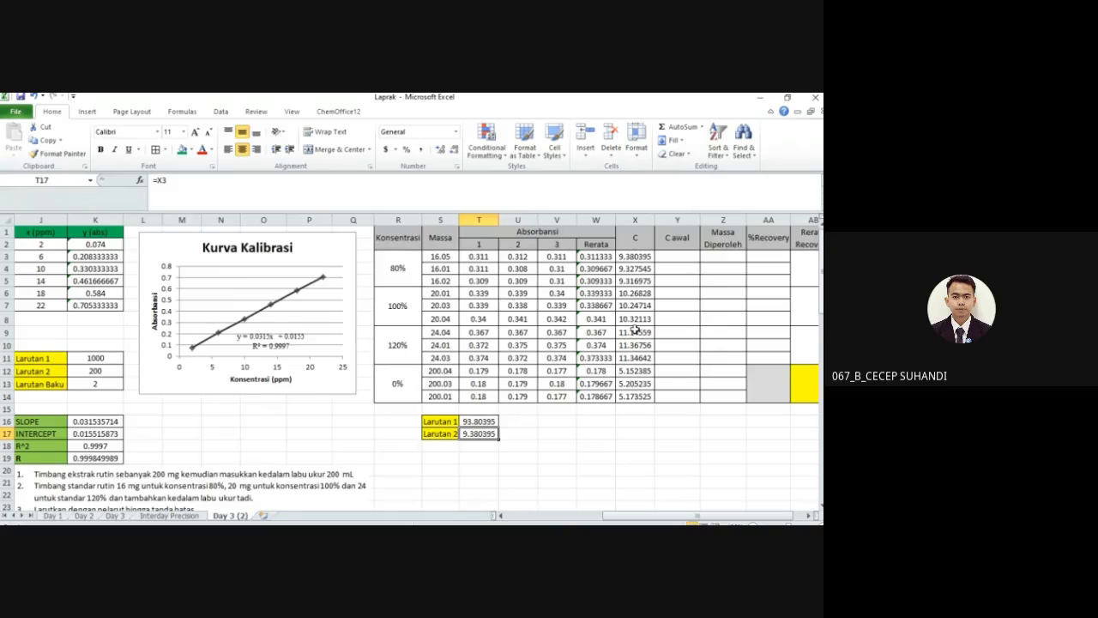
pyautogui.scroll(-2, 632, 321)
pyautogui.scroll(-1, 462, 407)
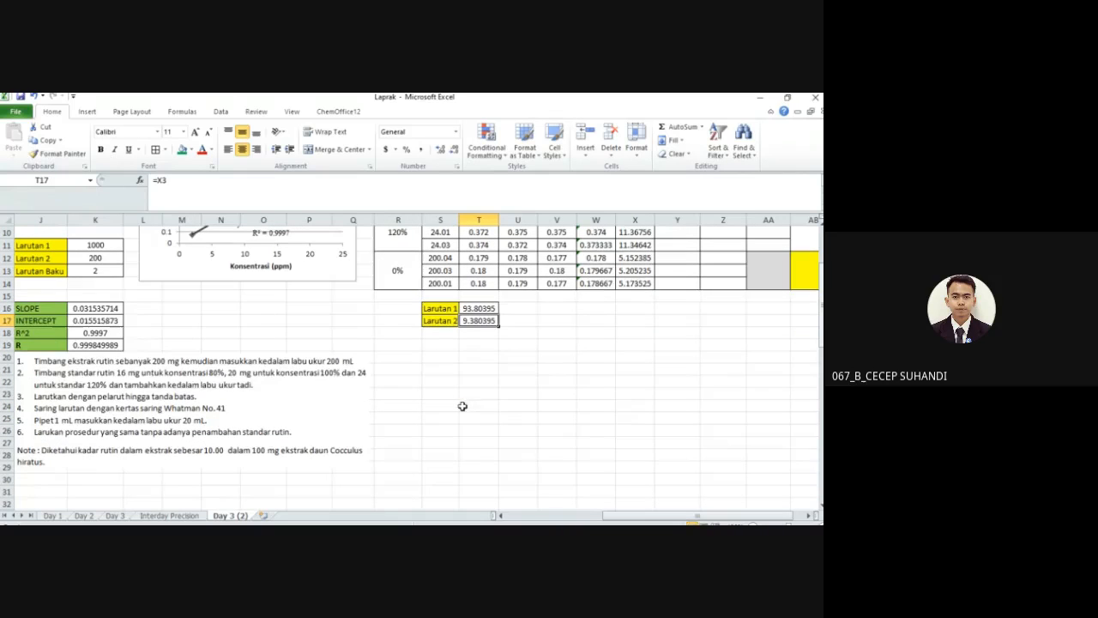
pyautogui.scroll(1, 531, 411)
pyautogui.scroll(1, 530, 412)
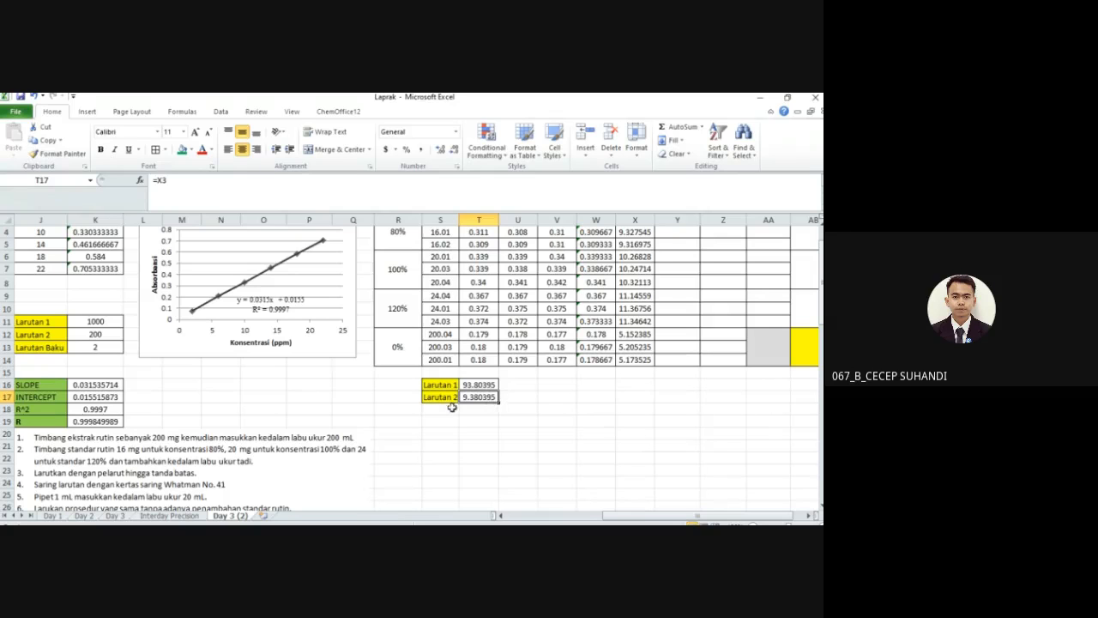
pyautogui.scroll(-1, 335, 450)
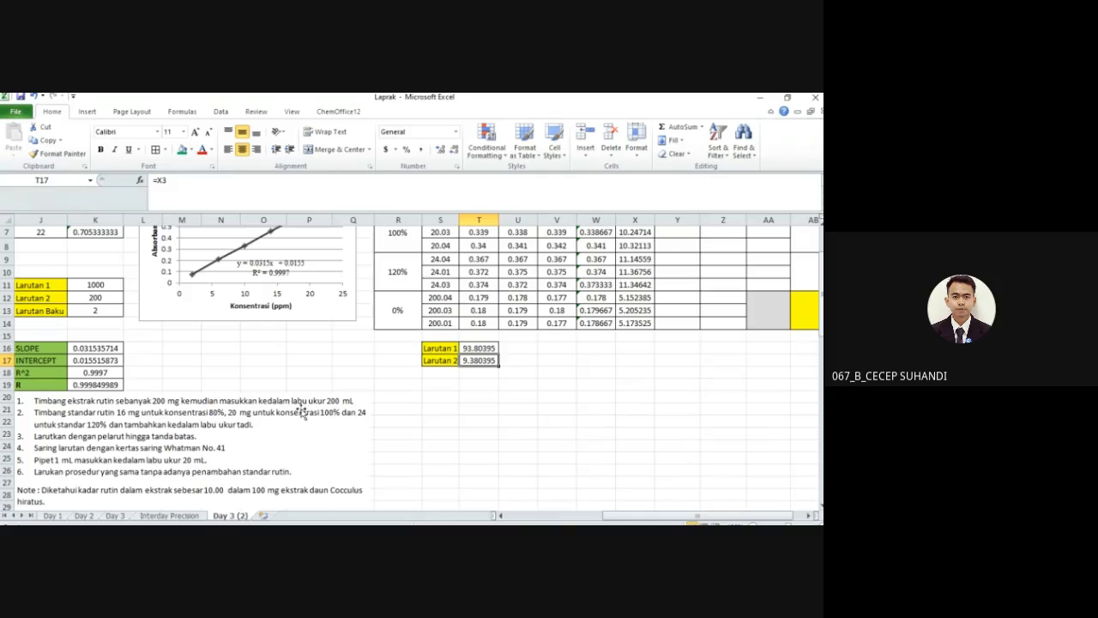
pyautogui.click(486, 349)
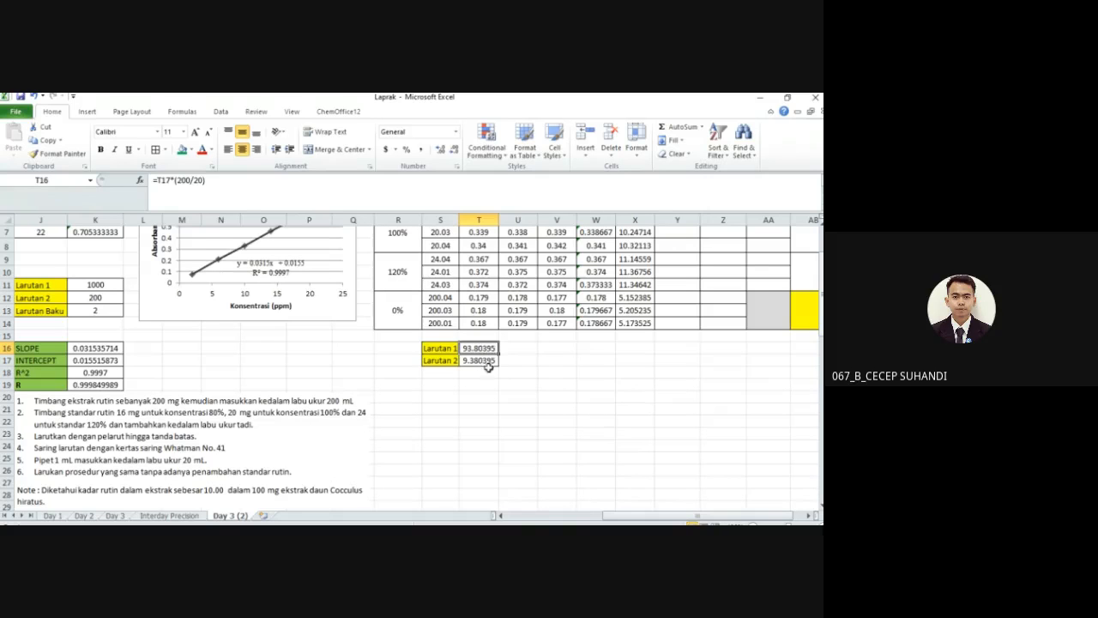
pyautogui.click(487, 367)
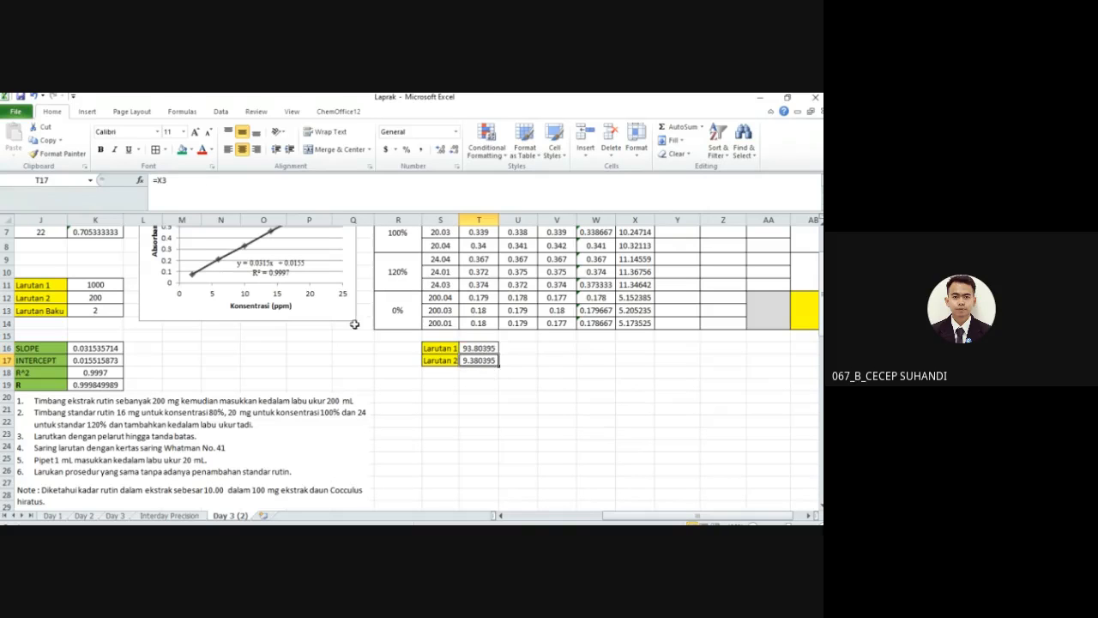
# - Change the dilution factor in the Larutan 1 formula in T16 so it reads =T17*(20/1)
pyautogui.click(484, 349)
pyautogui.moveTo(203, 180); pyautogui.dragTo(182, 181)
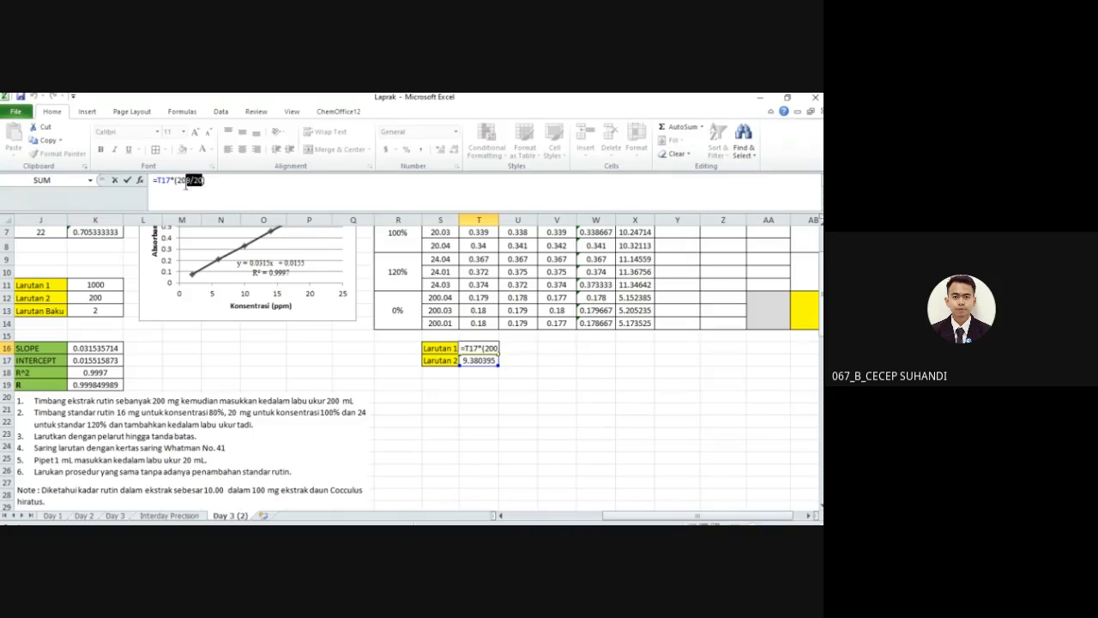
pyautogui.write('/1')
pyautogui.press('Return')
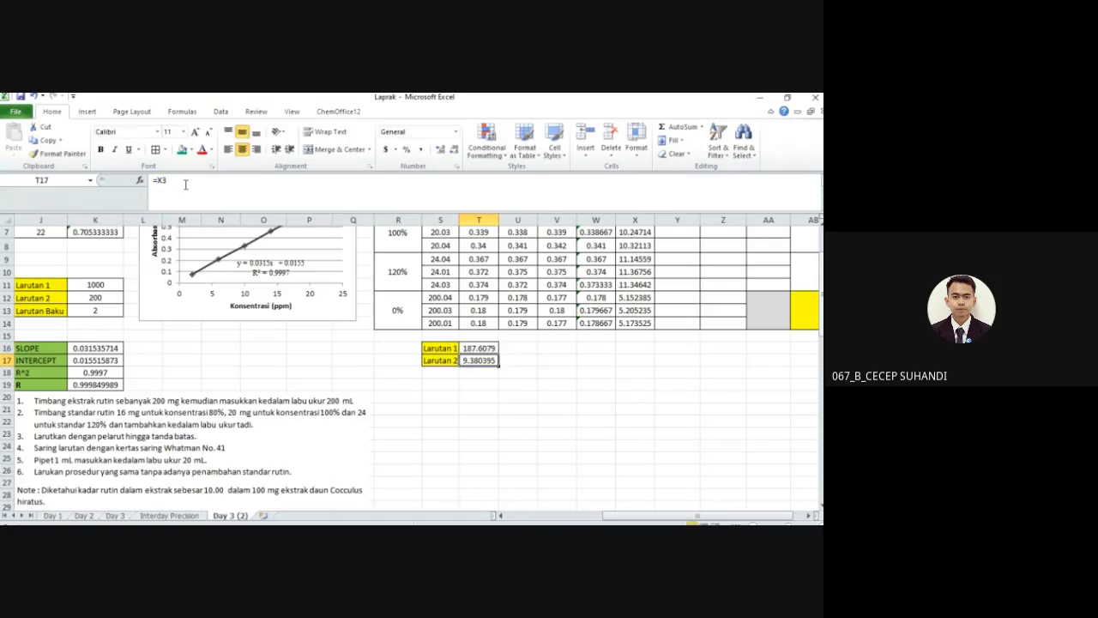
pyautogui.click(485, 348)
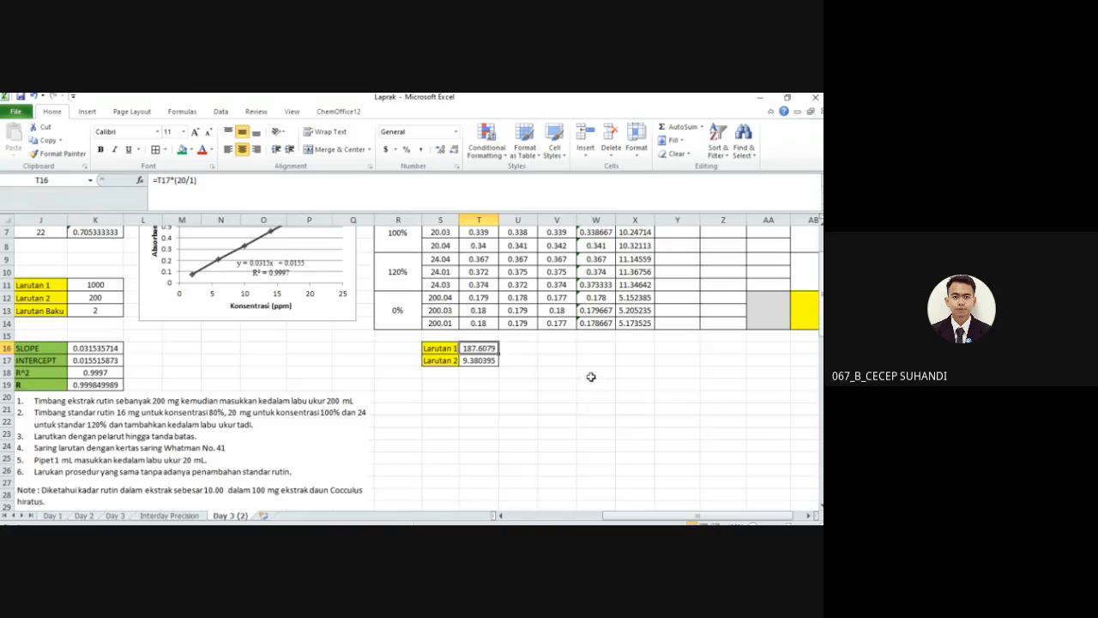
pyautogui.scroll(2, 589, 378)
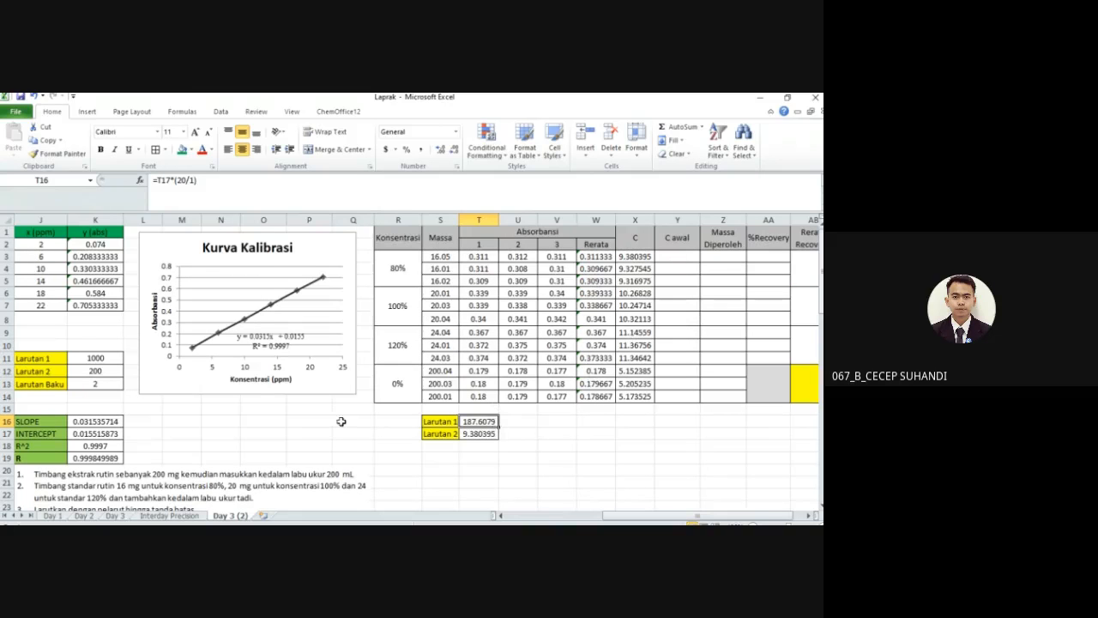
pyautogui.scroll(-1, 341, 421)
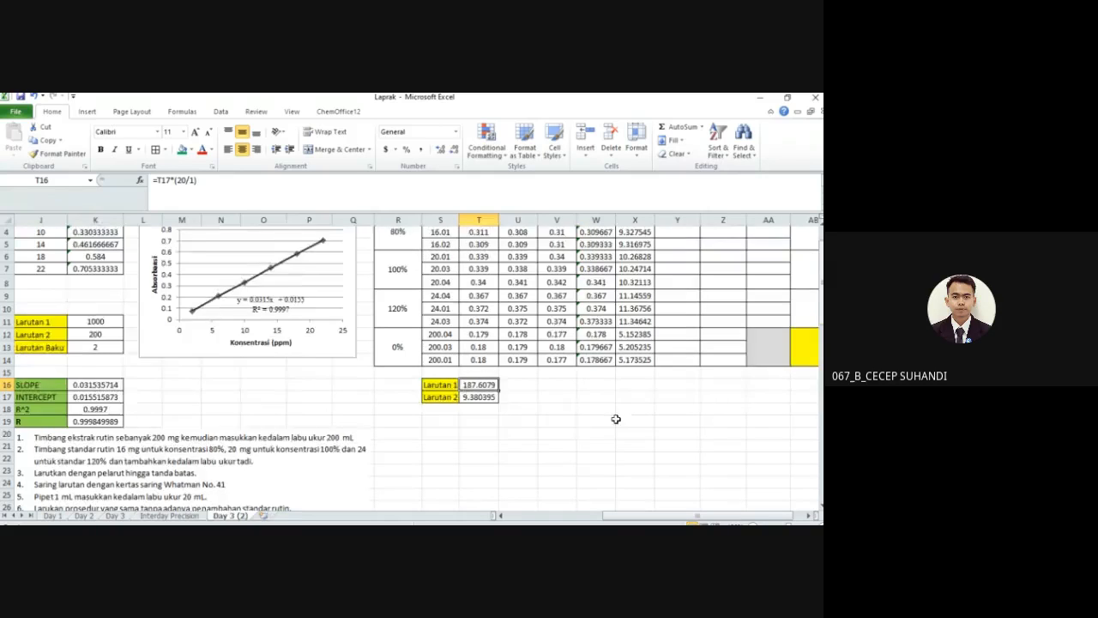
pyautogui.scroll(1, 615, 419)
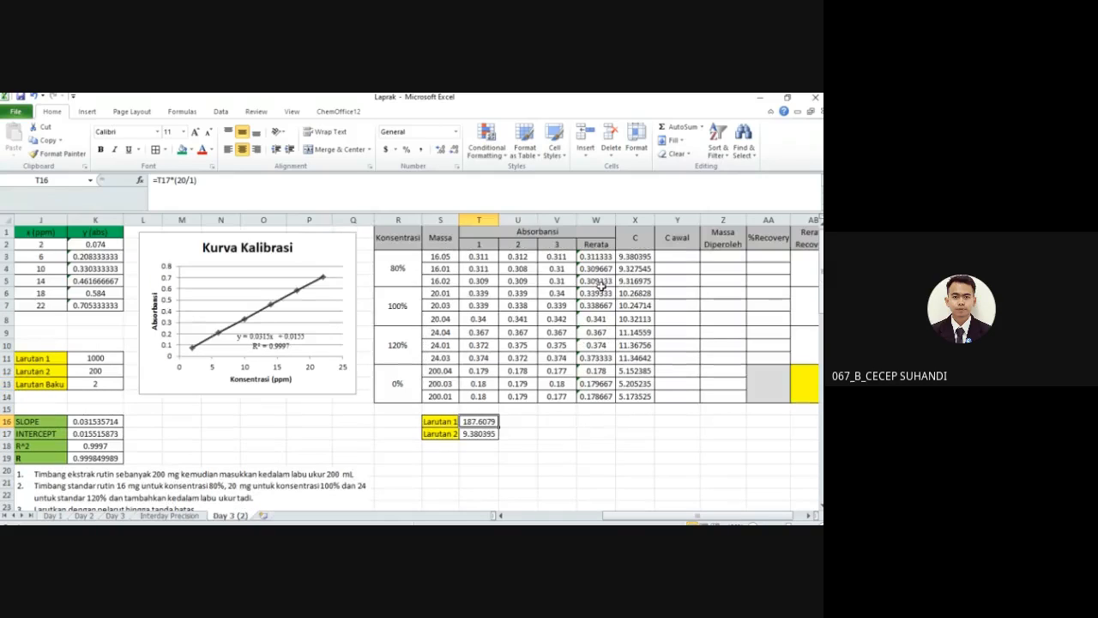
pyautogui.doubleClick(481, 423)
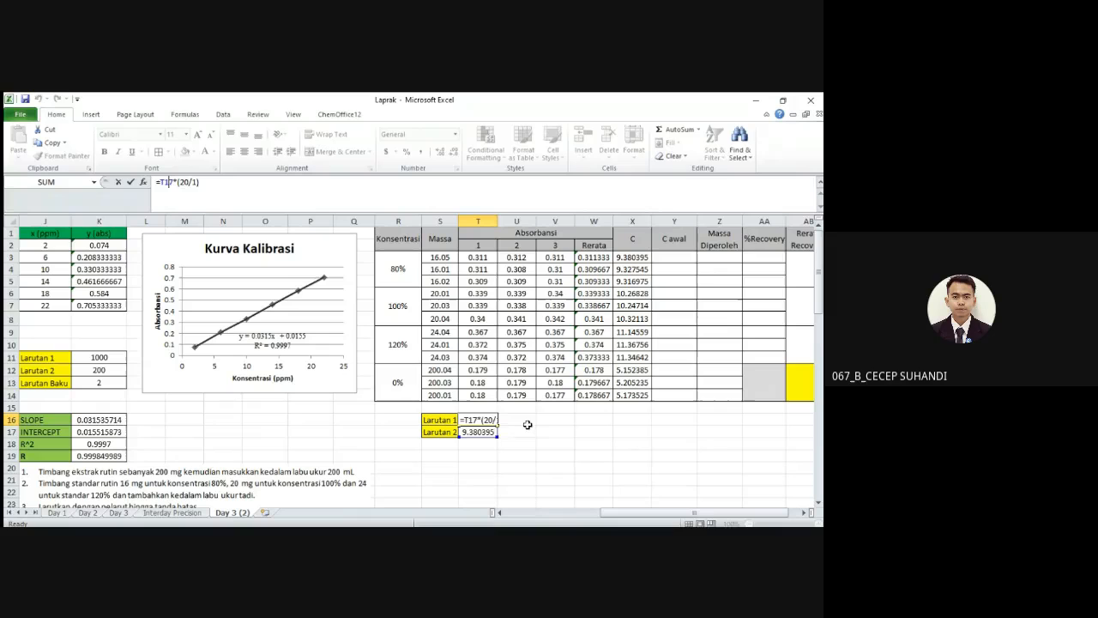
pyautogui.press('Return')
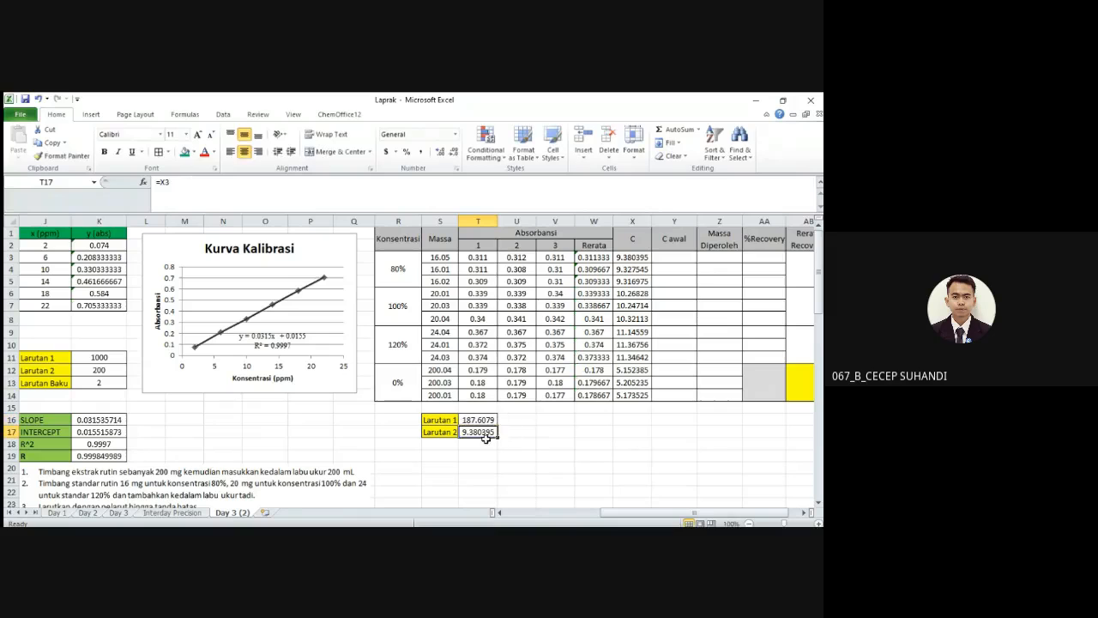
# - Copy the Larutan 1 formula =T17*(20/1) into Y3 and fill the C awal column down to Y14
pyautogui.click(678, 261)
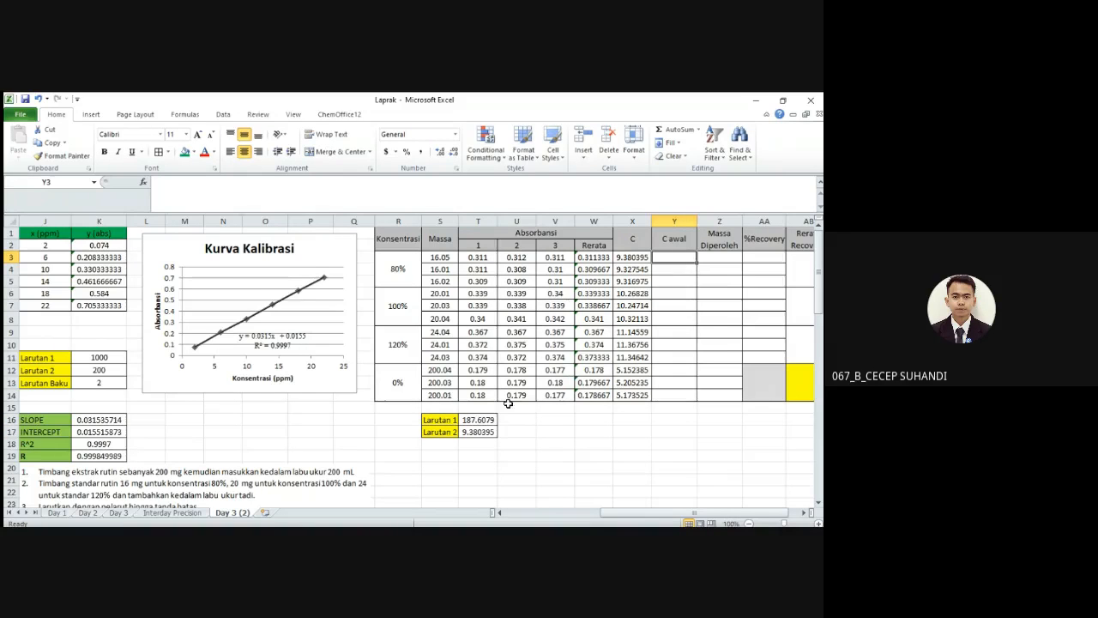
pyautogui.click(483, 420)
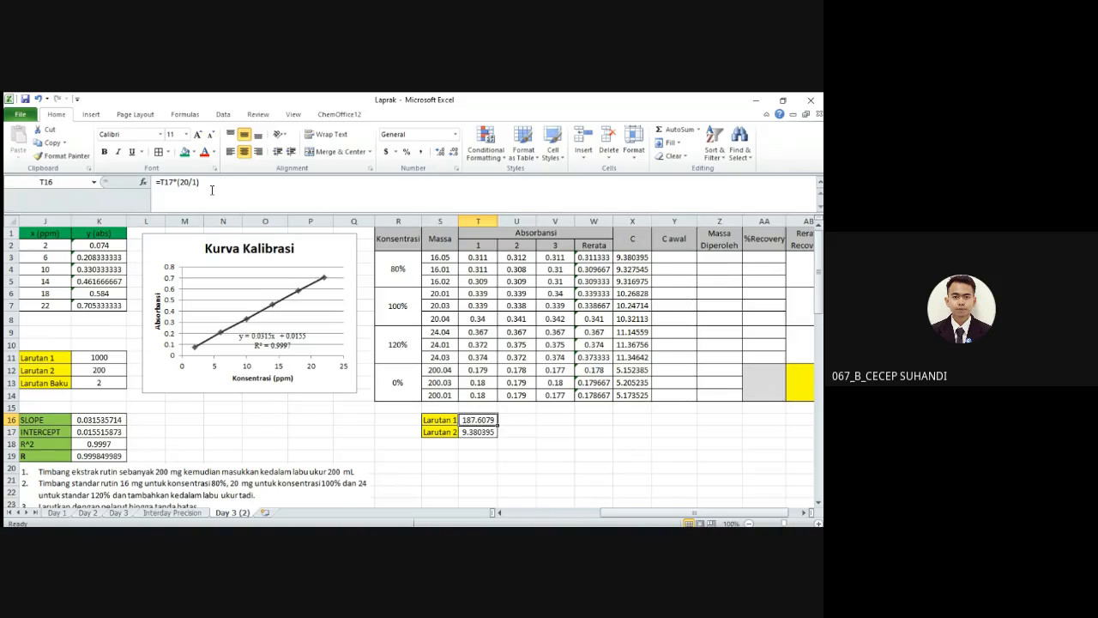
pyautogui.moveTo(201, 182); pyautogui.dragTo(153, 183)
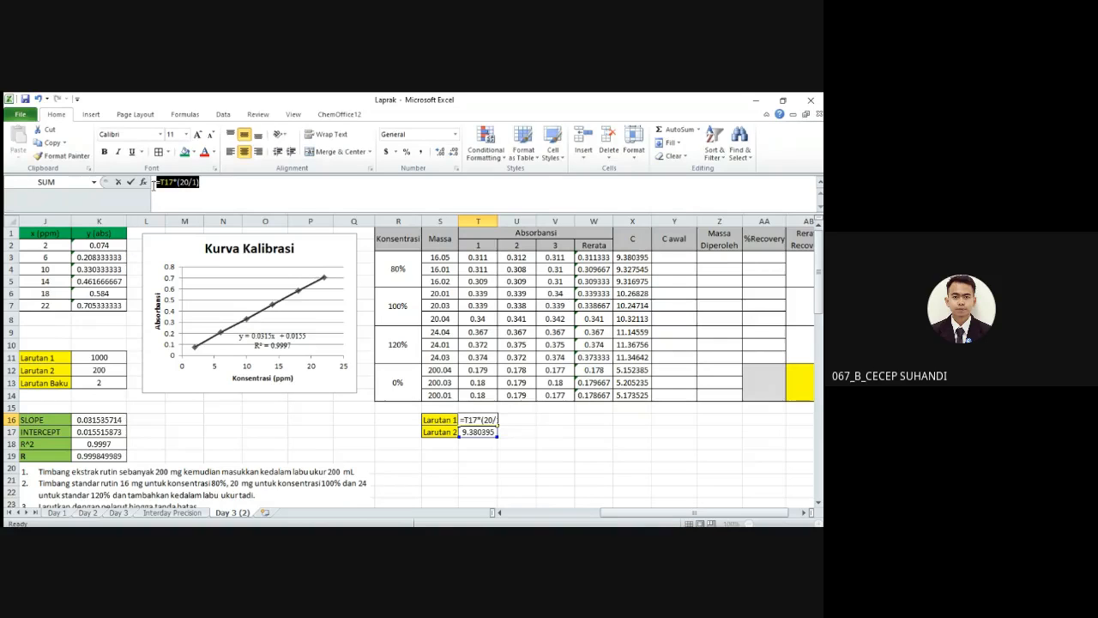
pyautogui.click(669, 261)
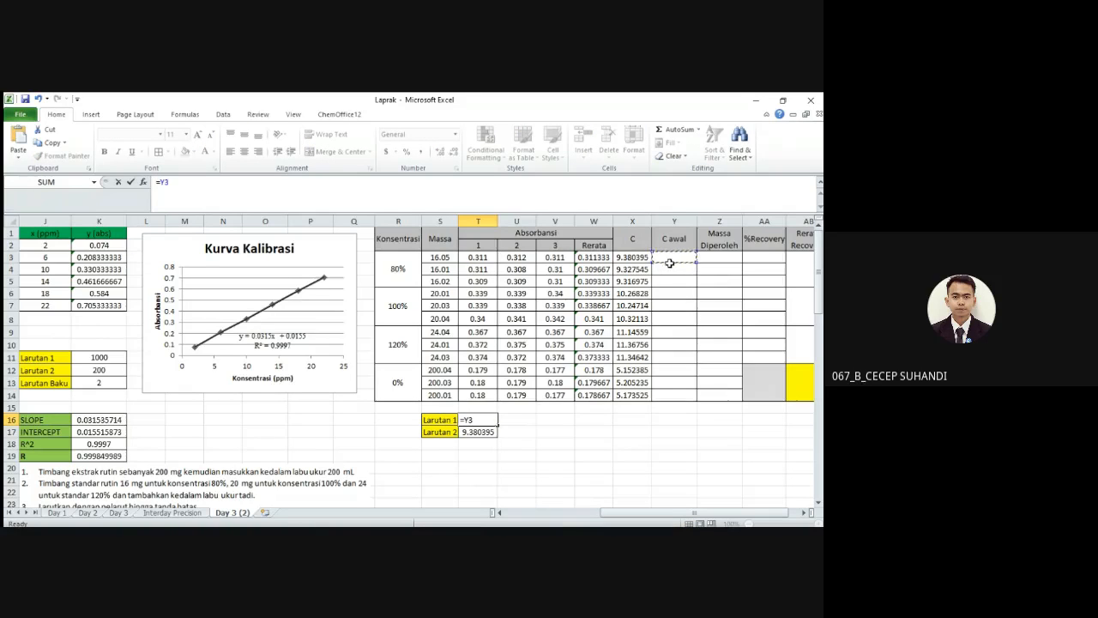
pyautogui.hotkey('ctrl', 'z')
pyautogui.hotkey('ctrl', 'c')
pyautogui.press('Escape')
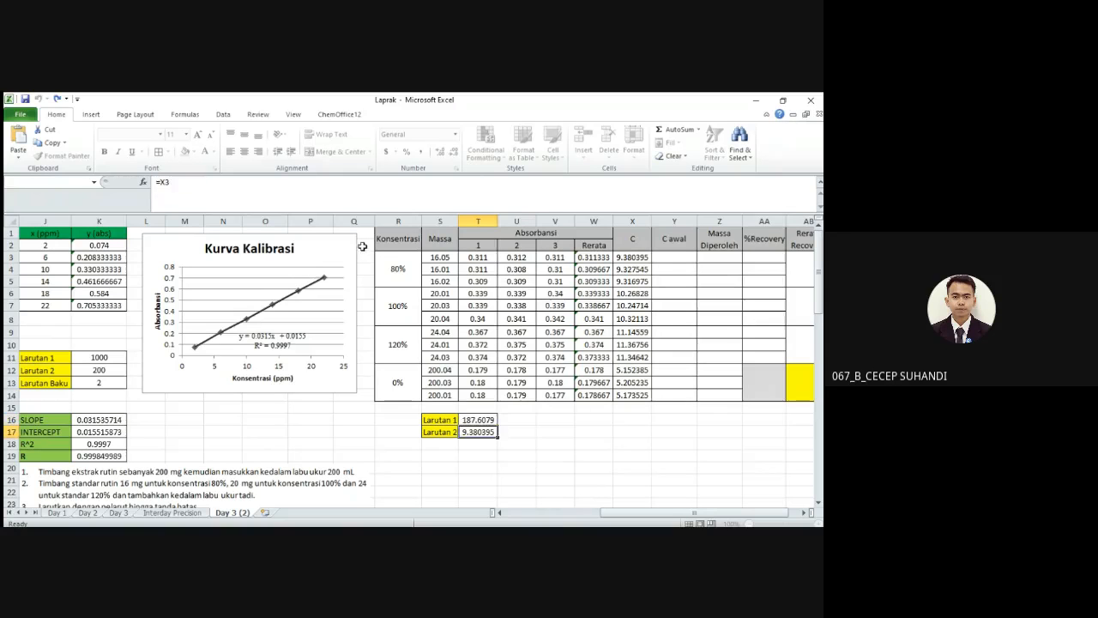
pyautogui.click(674, 259)
pyautogui.hotkey('ctrl', 'v')
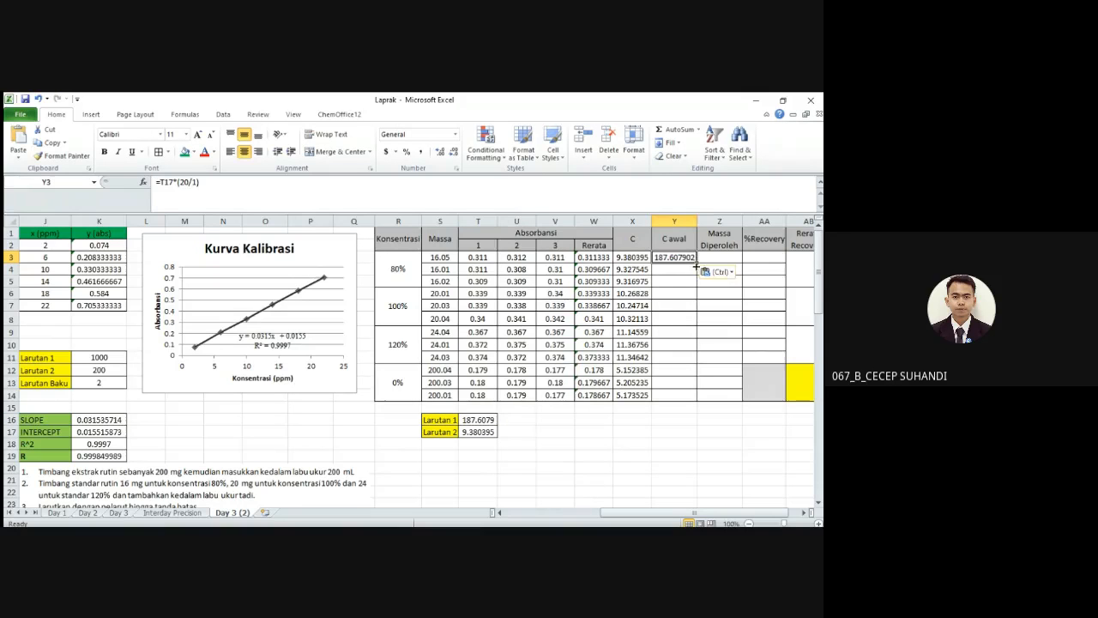
pyautogui.moveTo(696, 263); pyautogui.dragTo(691, 403)
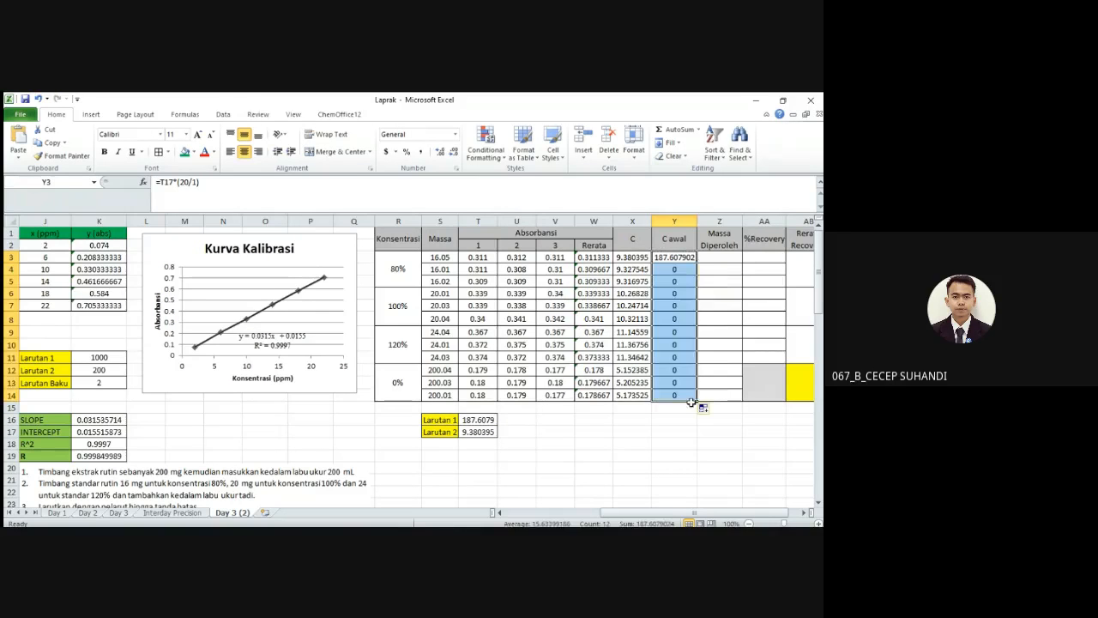
# - Compare the filled C awal formula in Y4 with the Larutan 1 and Larutan 2 formulas in T16 and T17
pyautogui.click(687, 272)
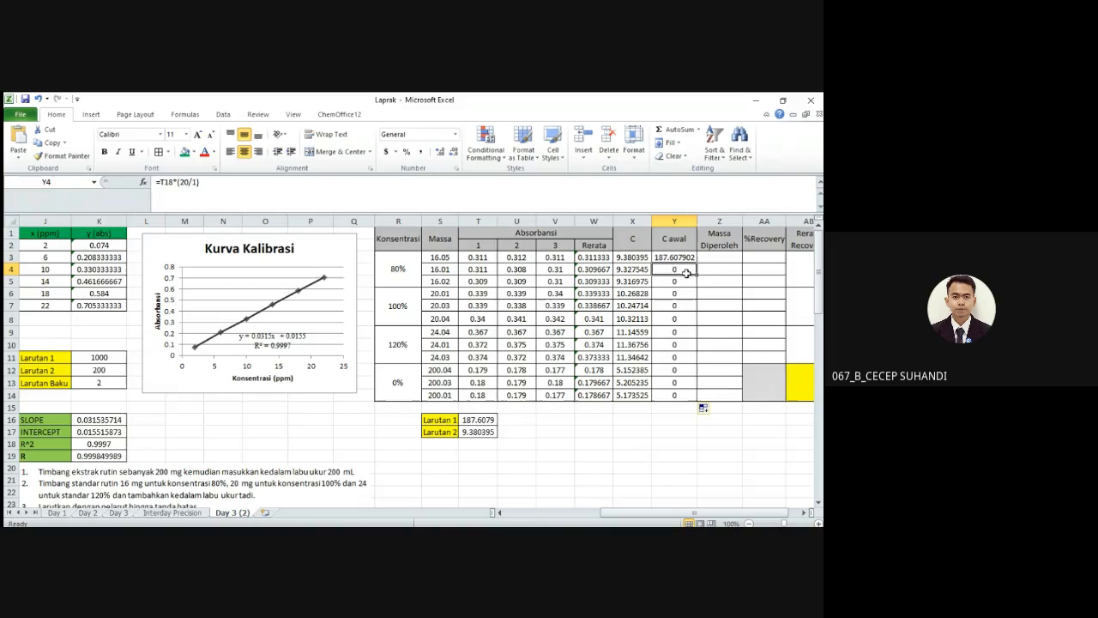
pyautogui.click(482, 432)
pyautogui.click(477, 422)
pyautogui.click(475, 431)
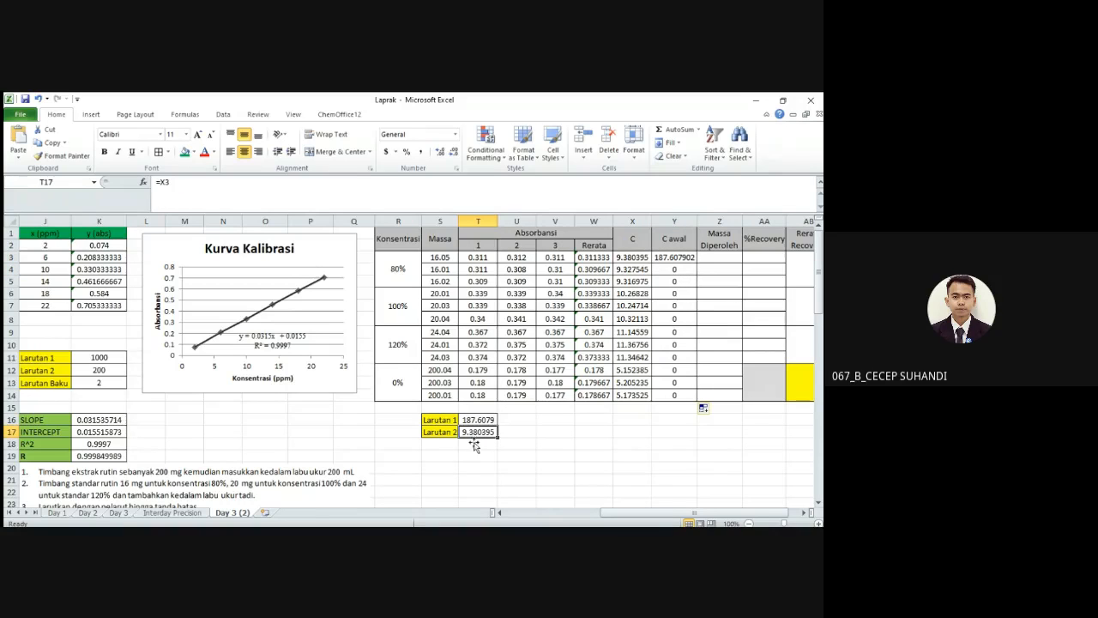
pyautogui.click(480, 422)
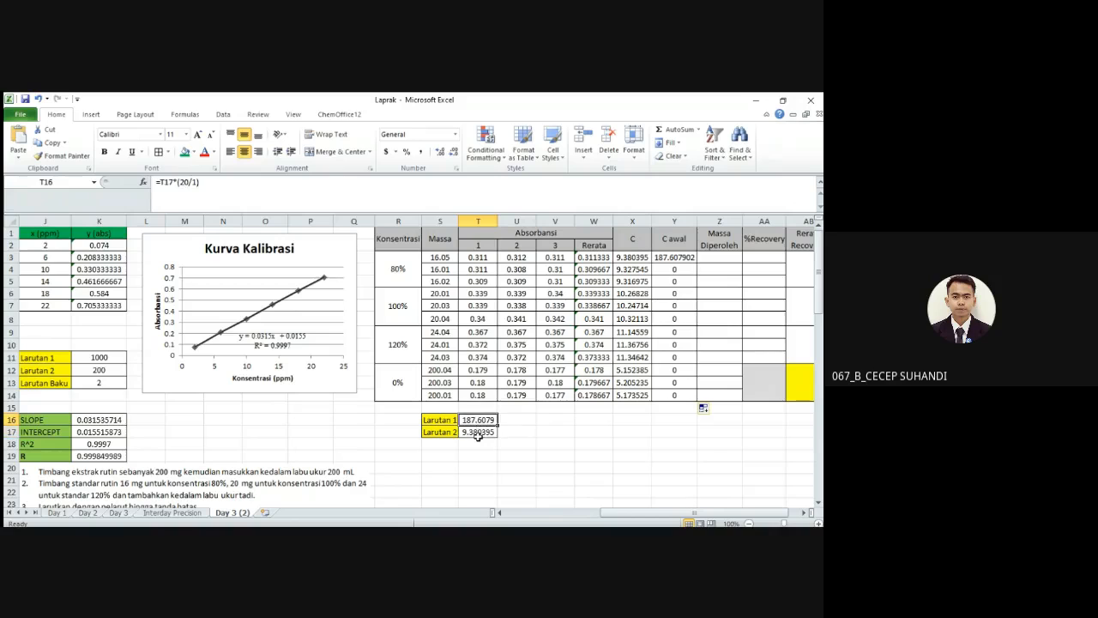
pyautogui.click(478, 433)
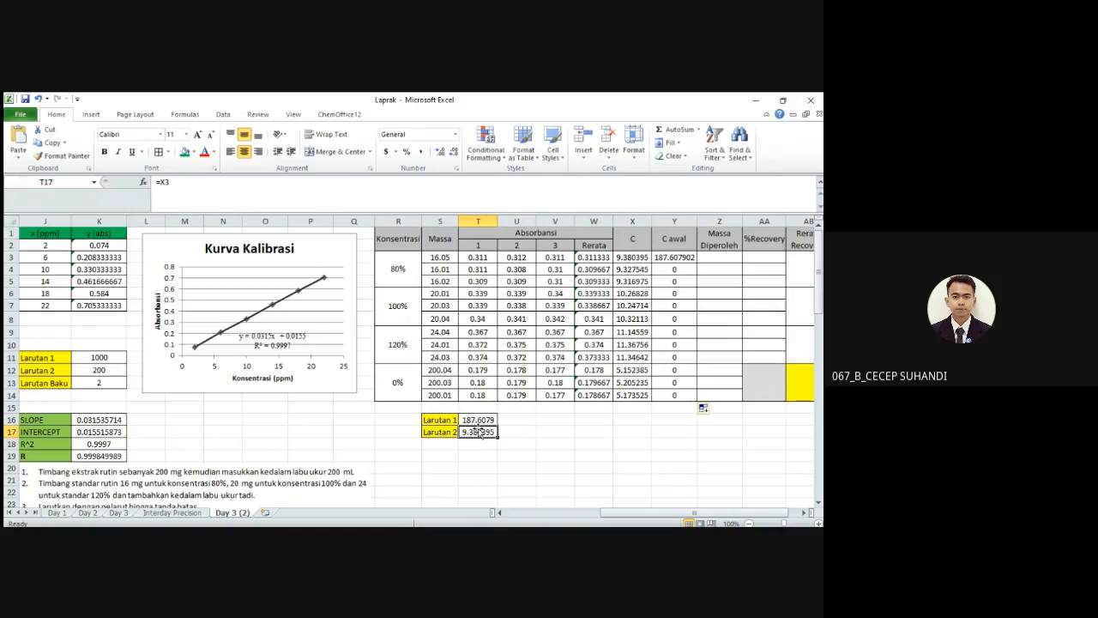
pyautogui.click(479, 423)
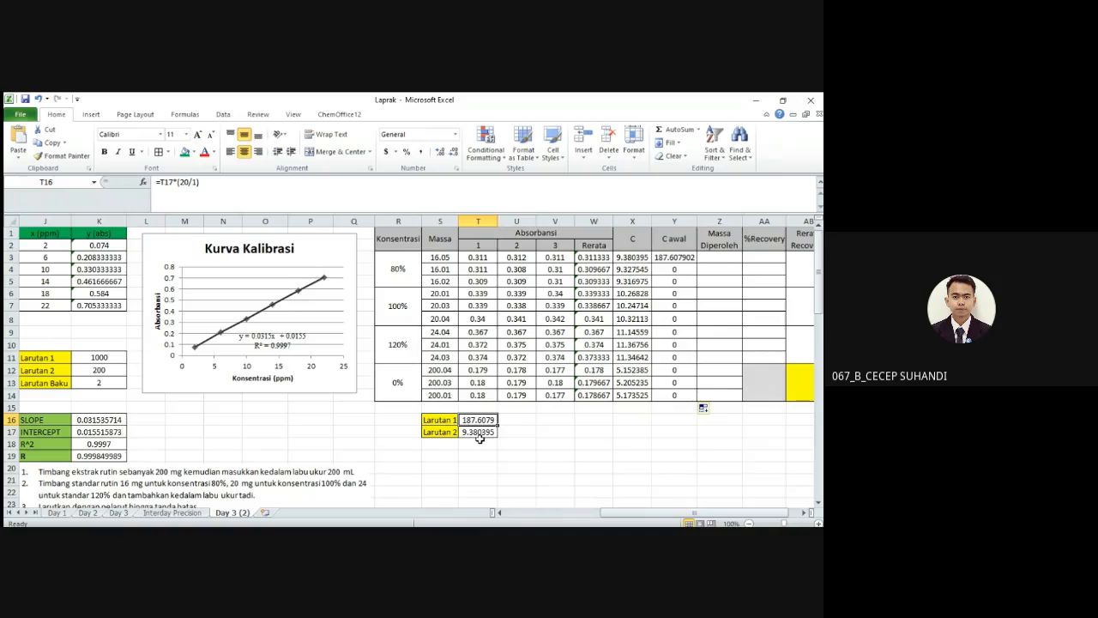
pyautogui.click(479, 434)
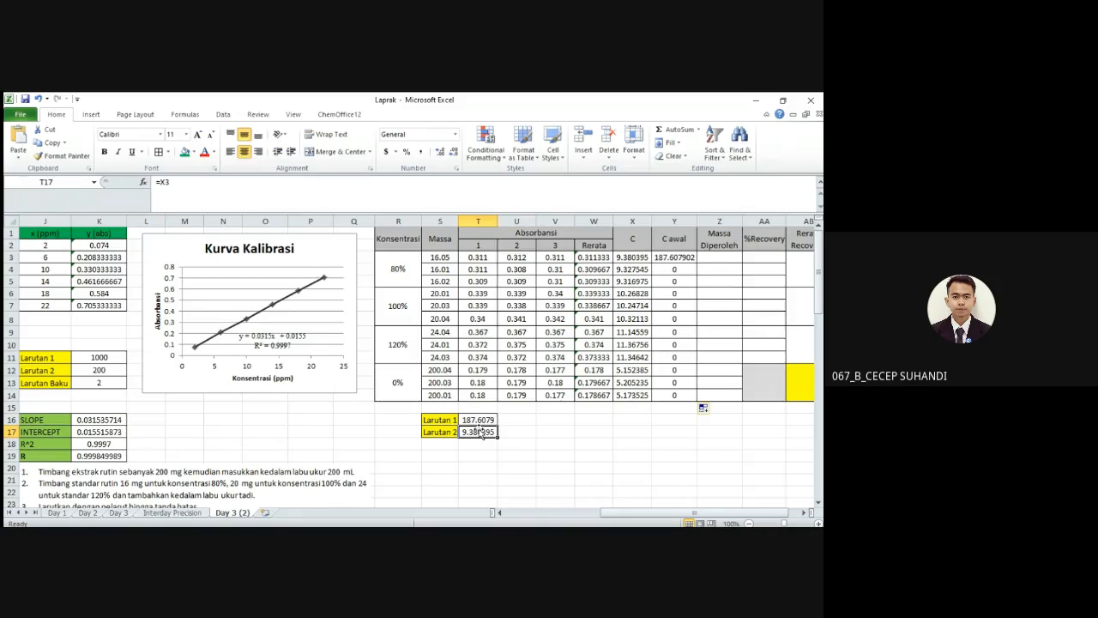
pyautogui.click(481, 422)
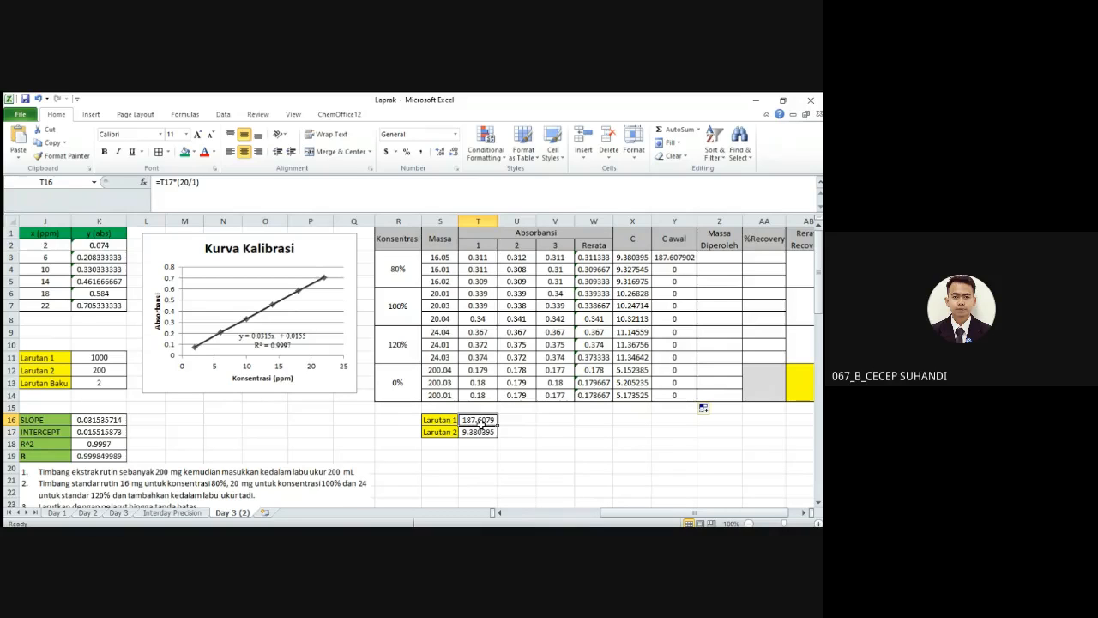
# - Change the C awal formula in Y3 to =X3*(20/1) and fill it down to Y14
pyautogui.click(661, 260)
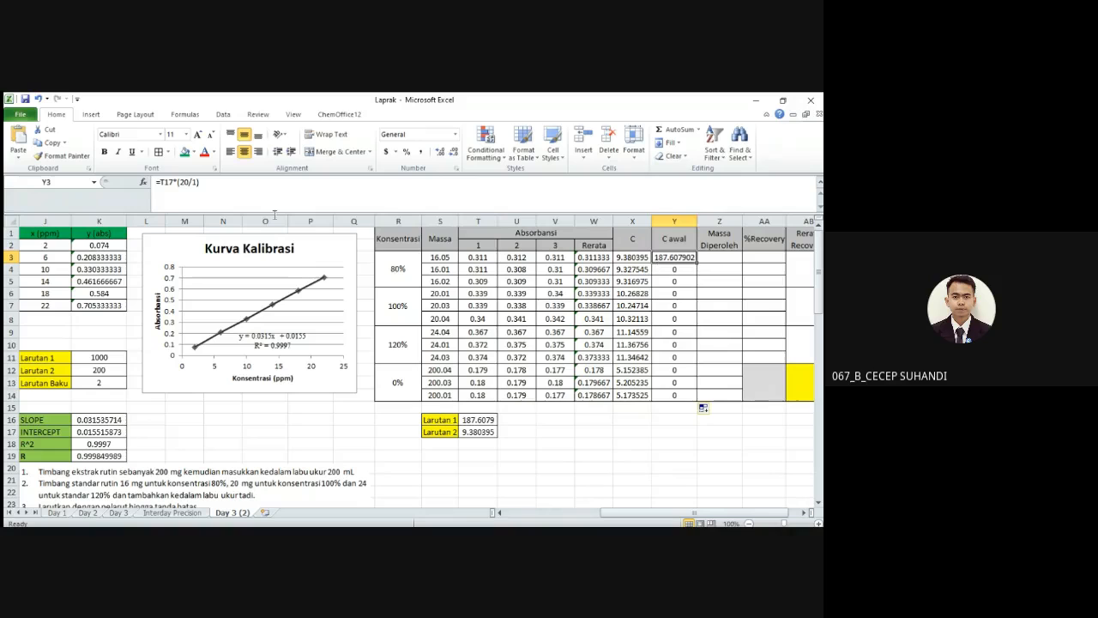
pyautogui.click(172, 183)
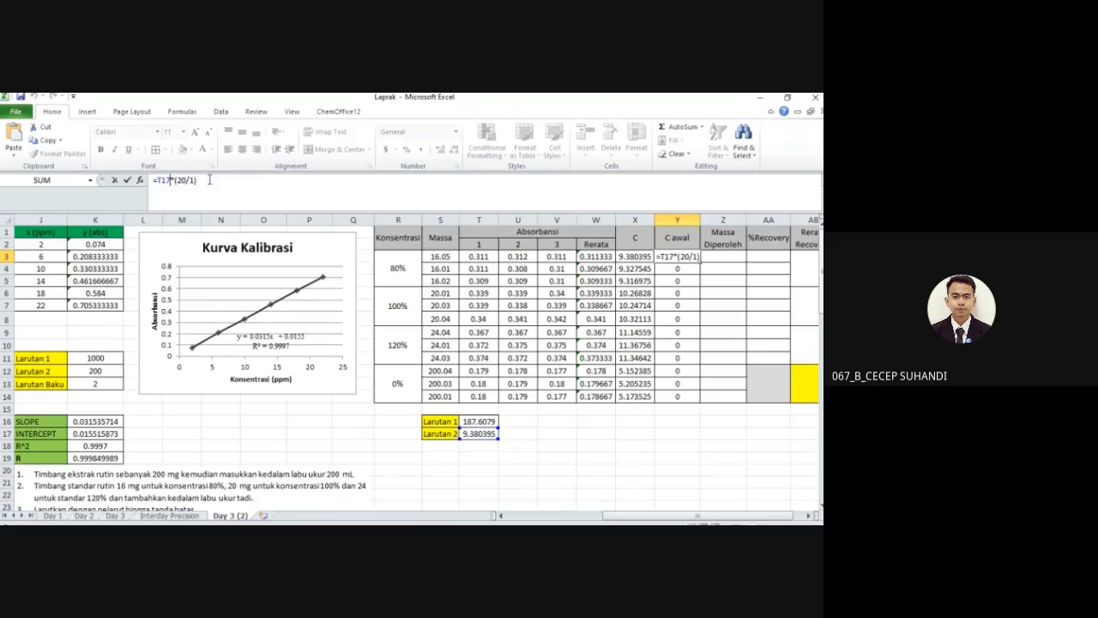
pyautogui.press('BackSpace')
pyautogui.press('BackSpace')
pyautogui.press('BackSpace')
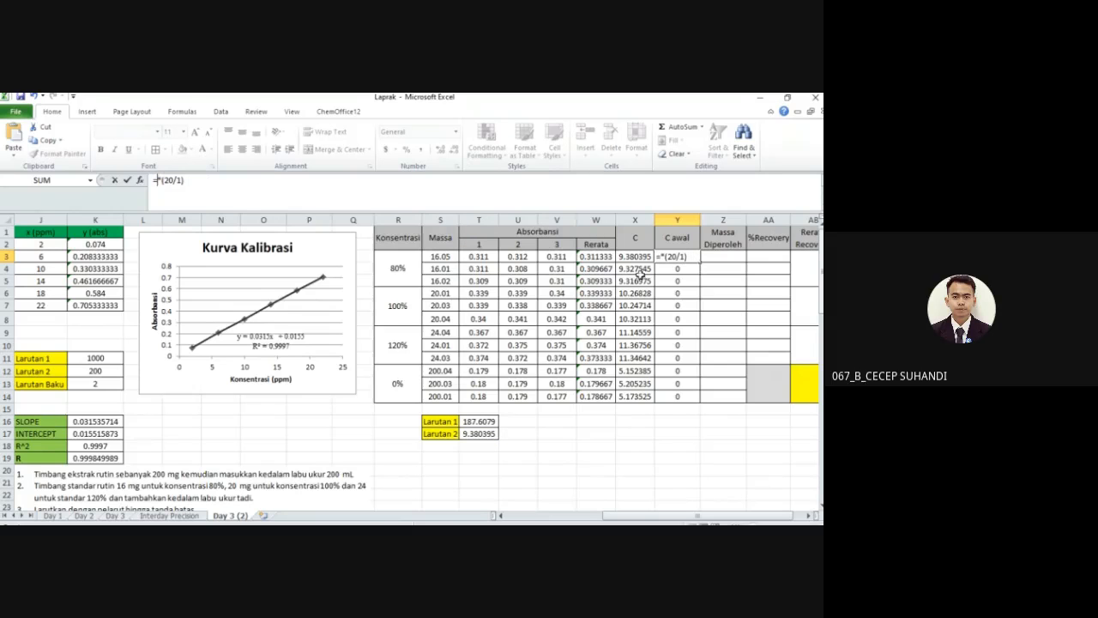
pyautogui.write('T18')
pyautogui.press('Return')
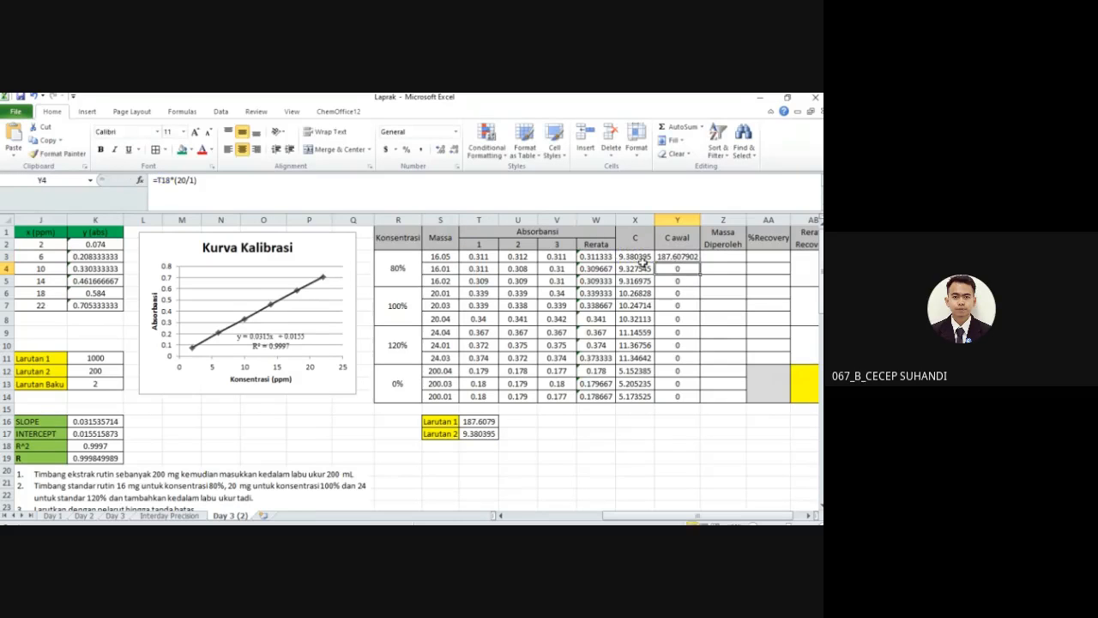
pyautogui.click(682, 257)
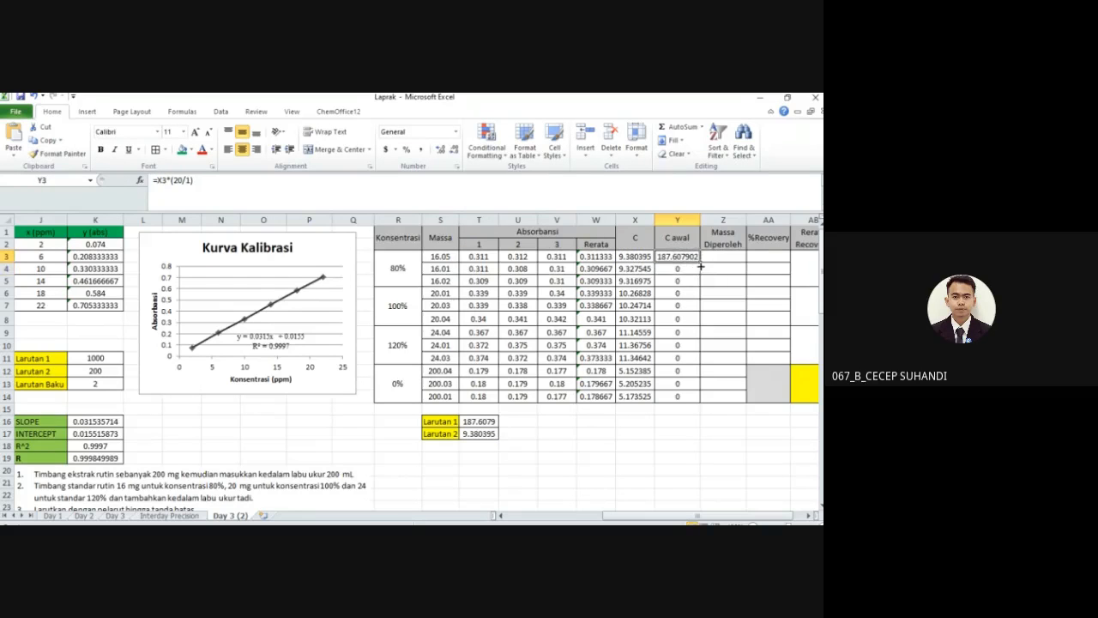
pyautogui.moveTo(700, 264); pyautogui.dragTo(688, 400)
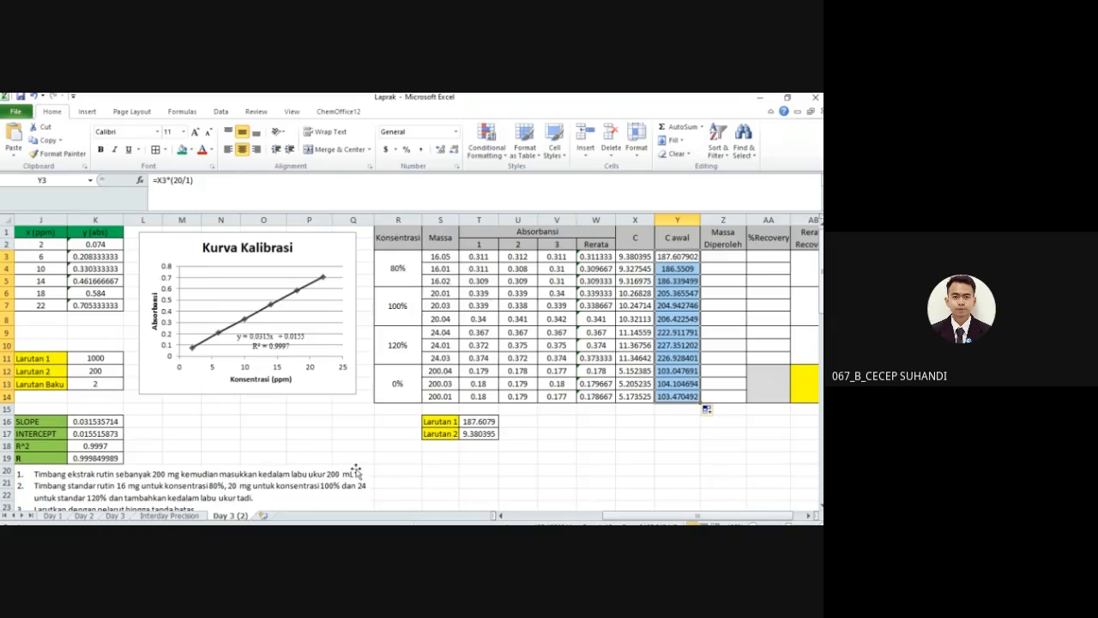
# - Calculate Massa Diperoleh in Z3 with =(Y3*200)/1000 and fill the formula down to Z14
pyautogui.click(728, 258)
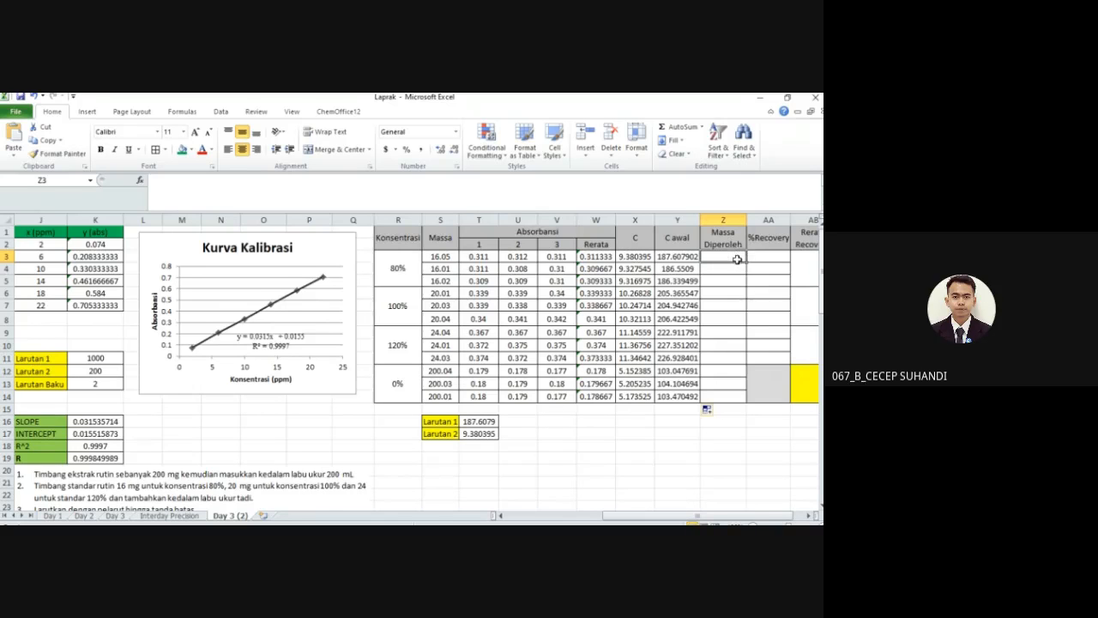
pyautogui.click(681, 248)
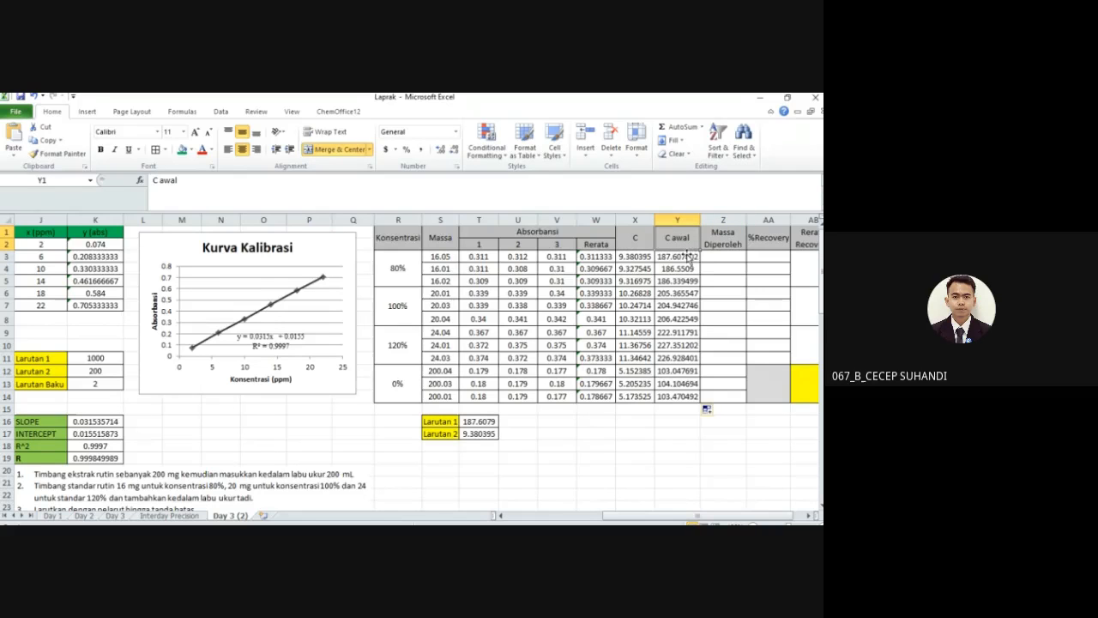
pyautogui.click(717, 262)
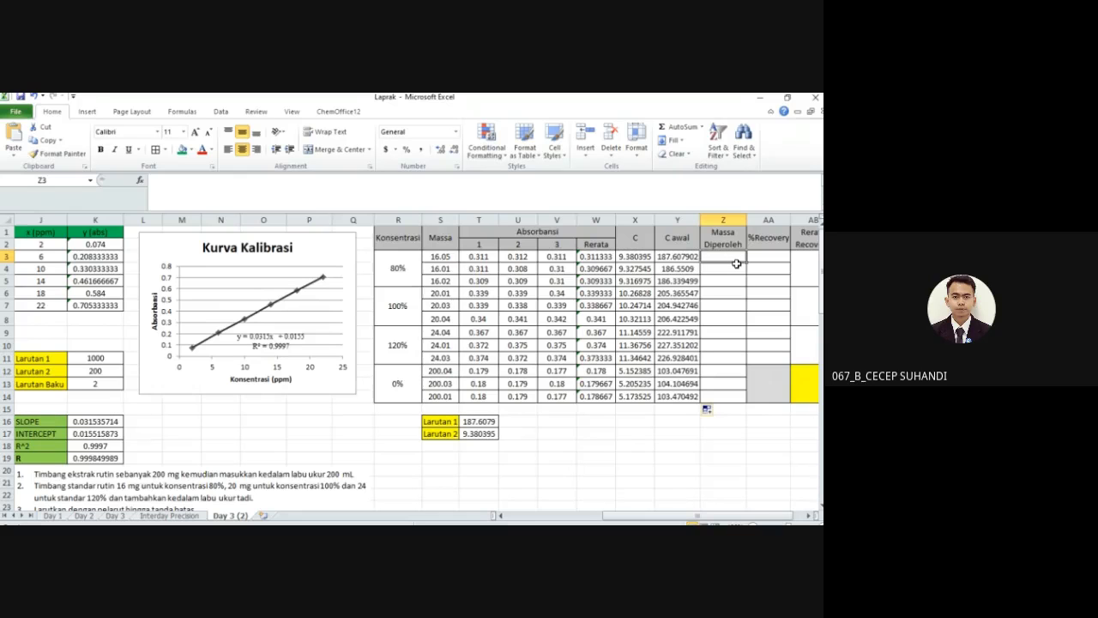
pyautogui.write('=')
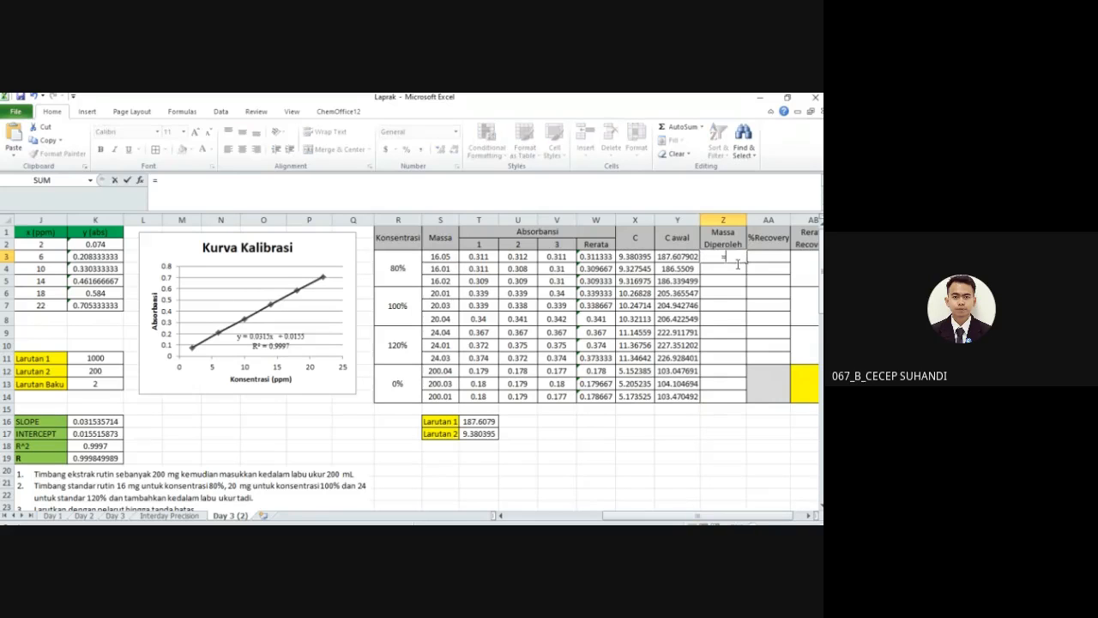
pyautogui.write('(')
pyautogui.click(692, 259)
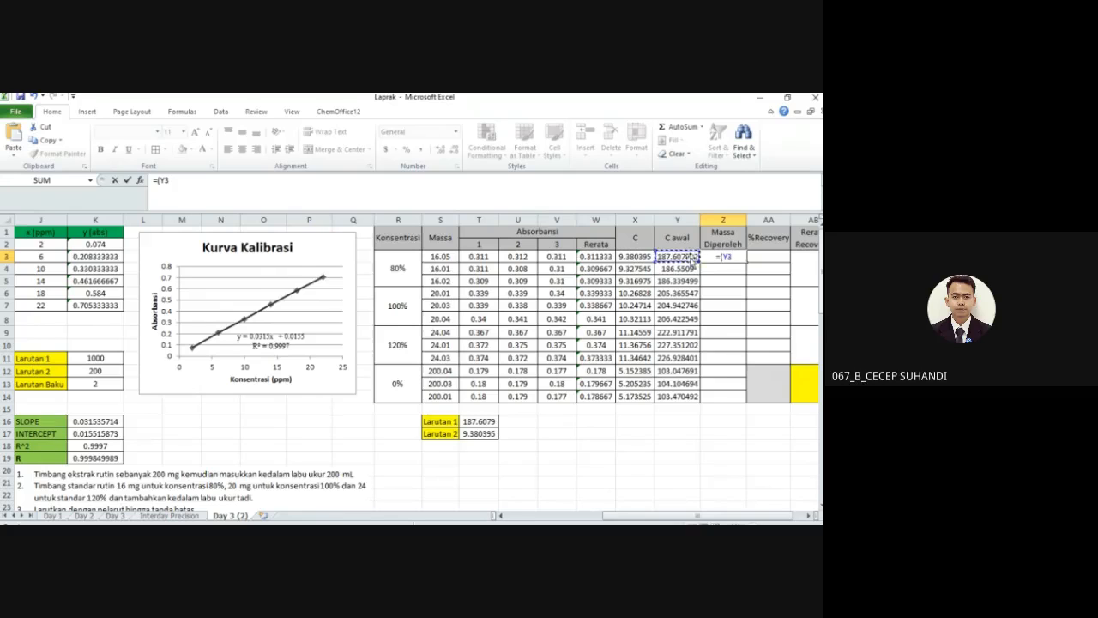
pyautogui.write('*200')
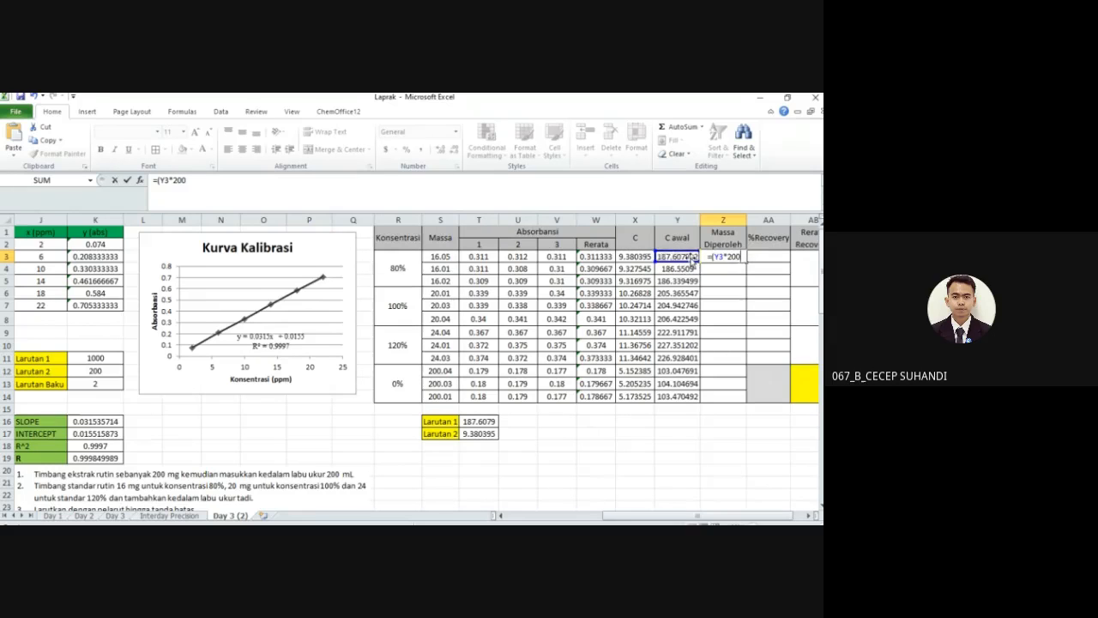
pyautogui.write(')/1000')
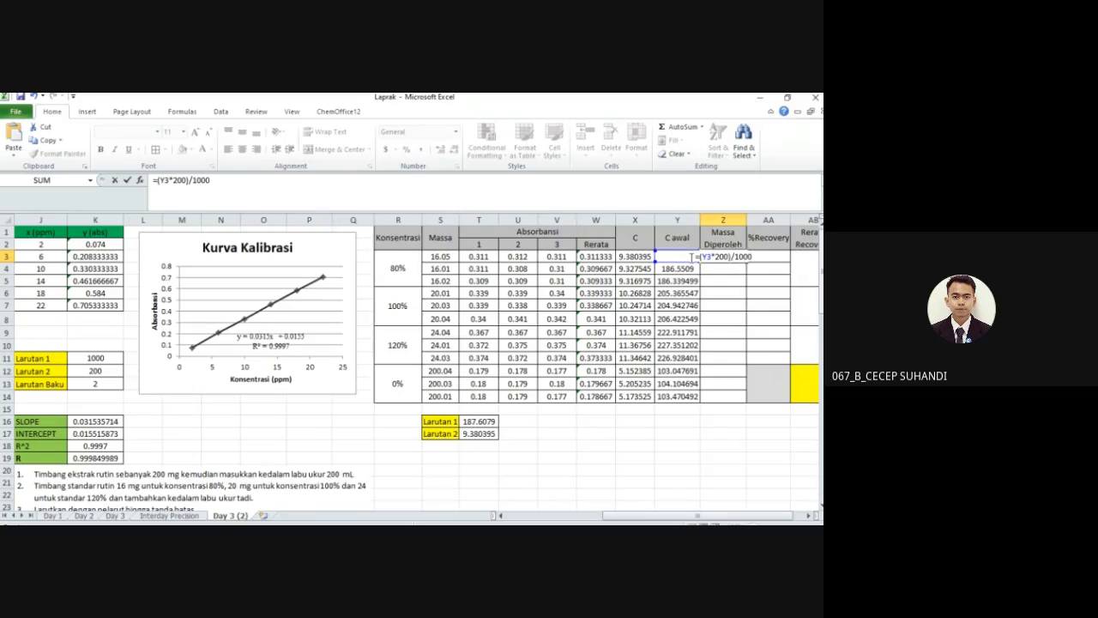
pyautogui.press('Return')
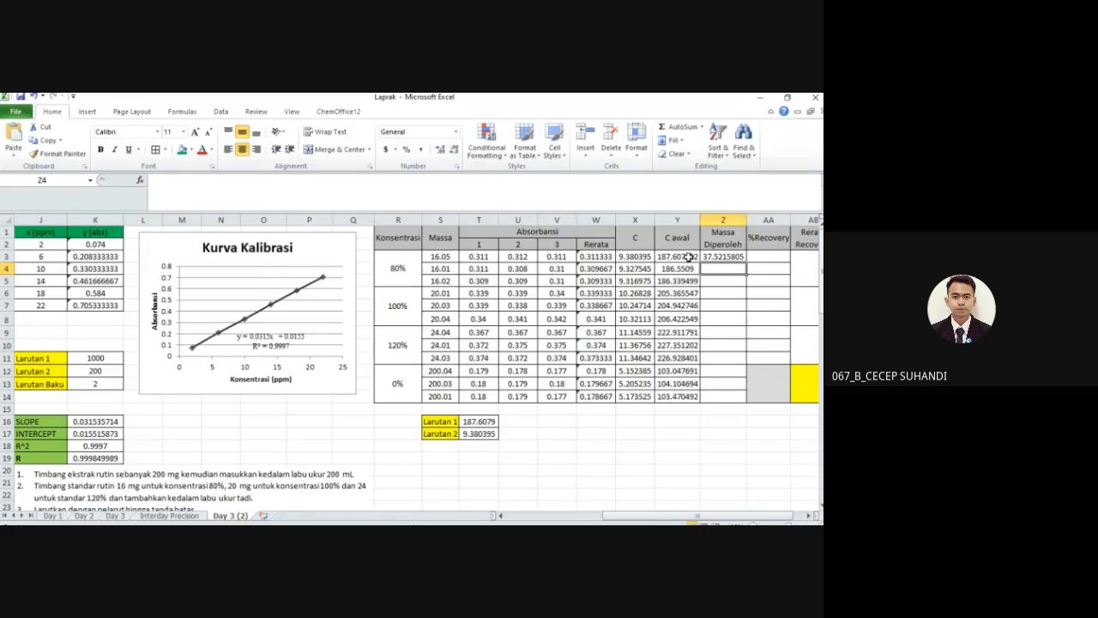
pyautogui.click(719, 257)
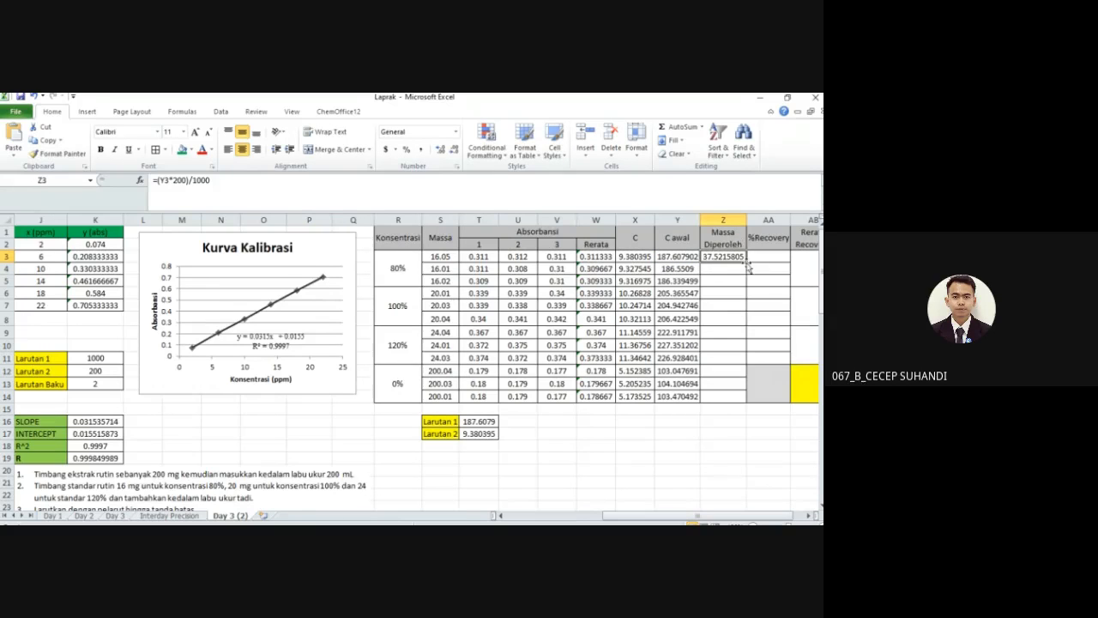
pyautogui.moveTo(746, 268); pyautogui.dragTo(745, 397)
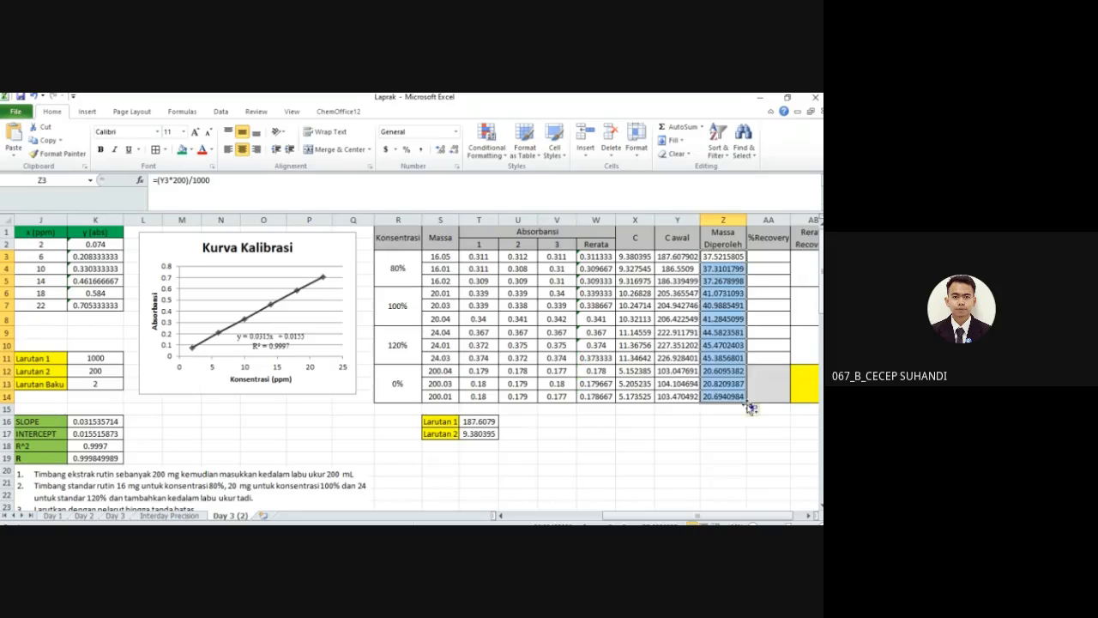
# - Examine the 80% Massa values in S3:S5 and compare the spiked samples' Massa Diperoleh with the 0% samples in Z12:Z14
pyautogui.click(756, 261)
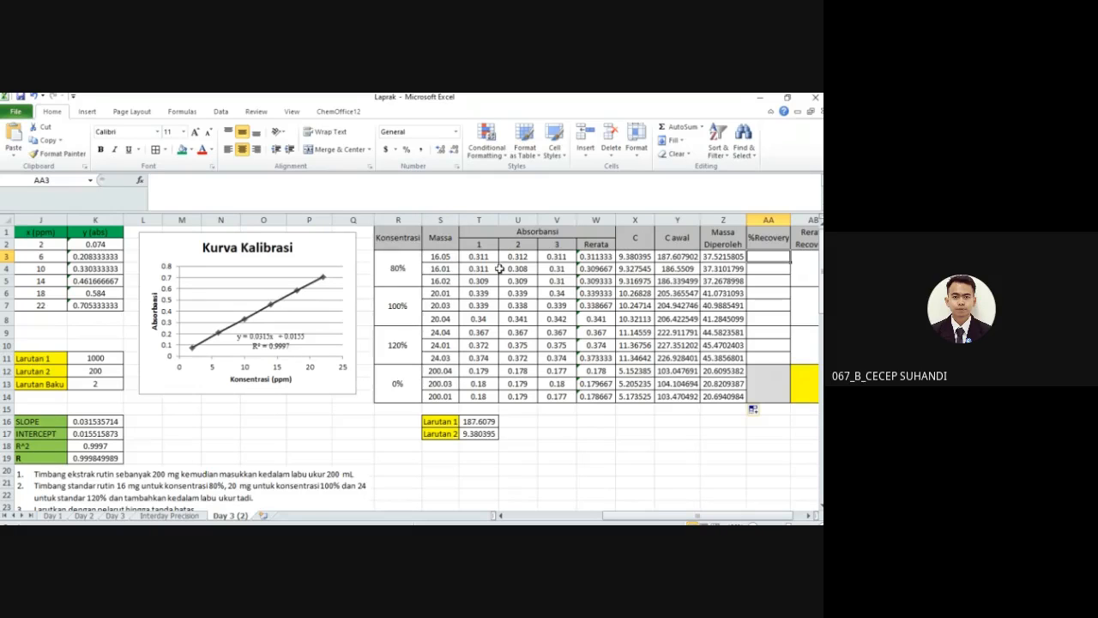
pyautogui.moveTo(454, 258); pyautogui.dragTo(447, 281)
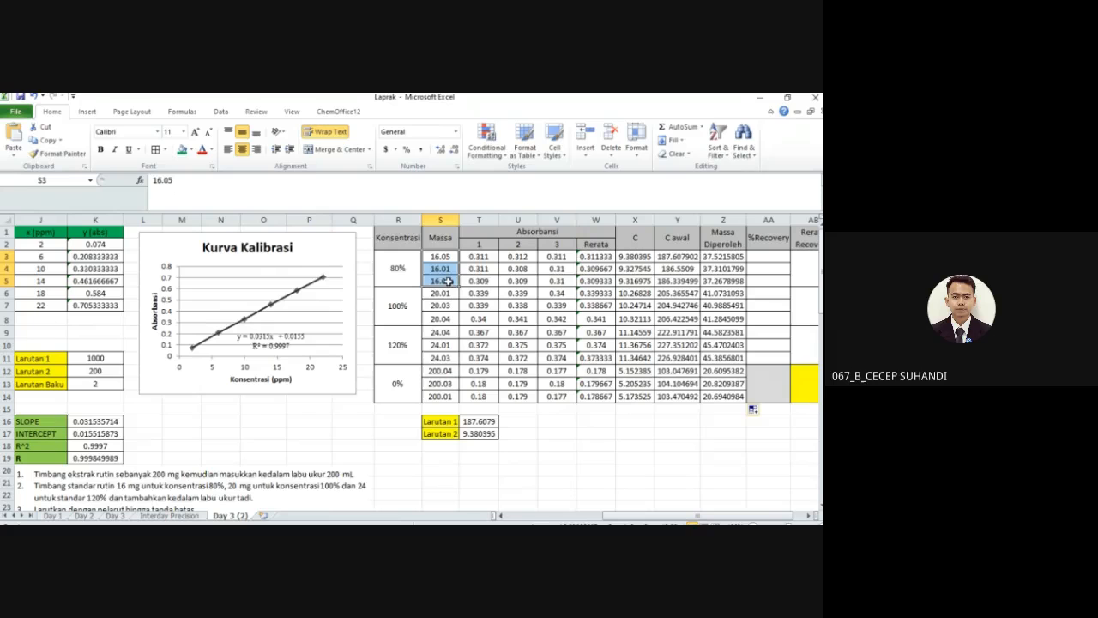
pyautogui.click(778, 262)
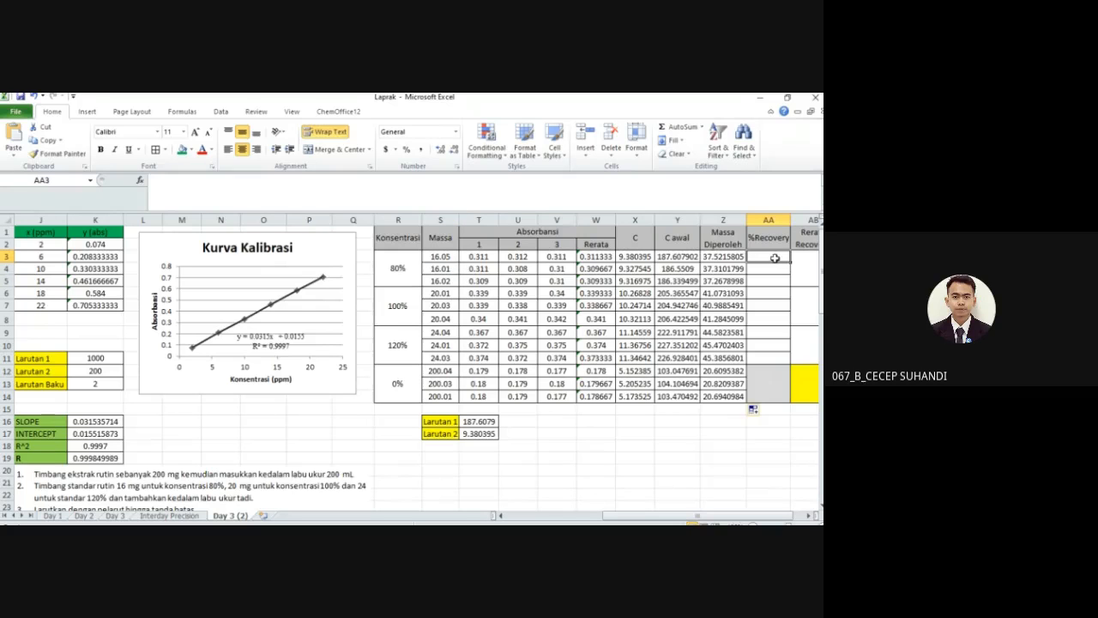
pyautogui.click(729, 257)
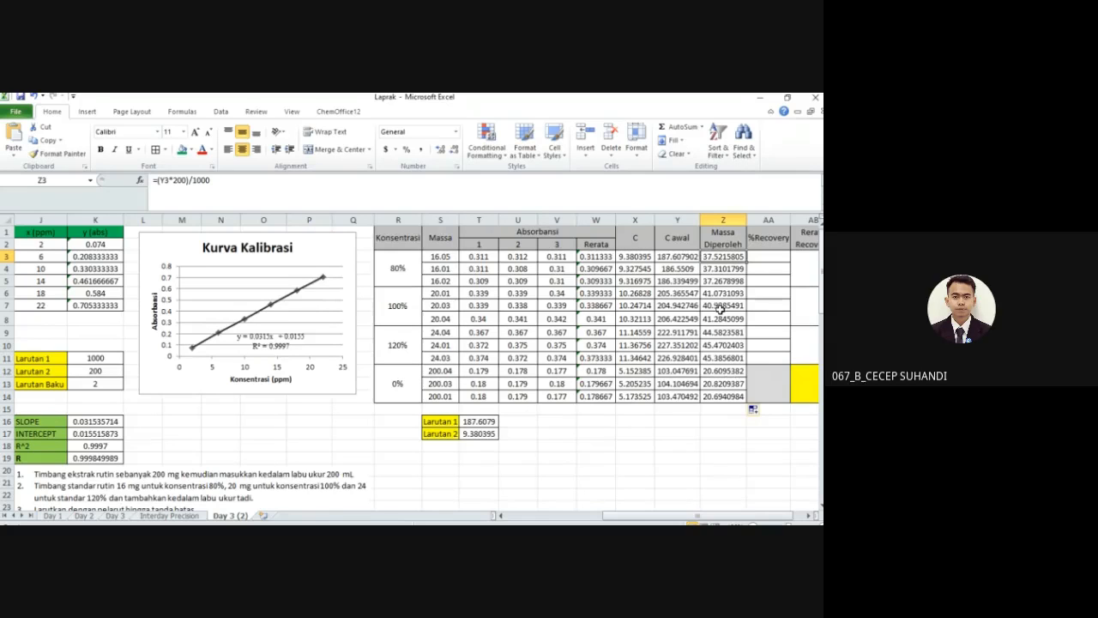
pyautogui.click(726, 383)
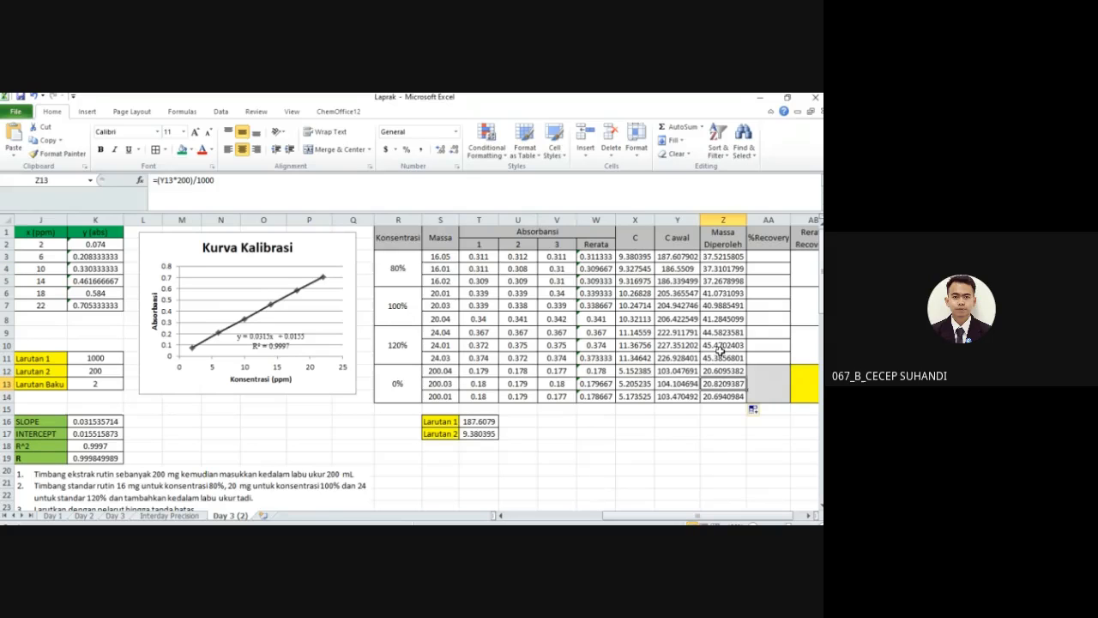
pyautogui.click(719, 398)
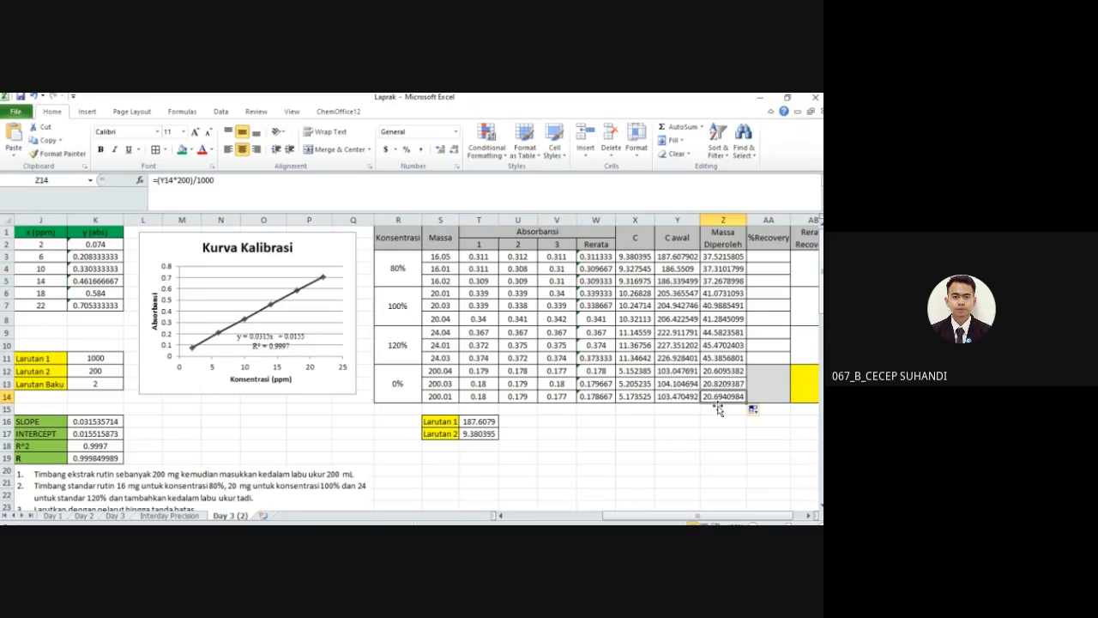
pyautogui.click(719, 295)
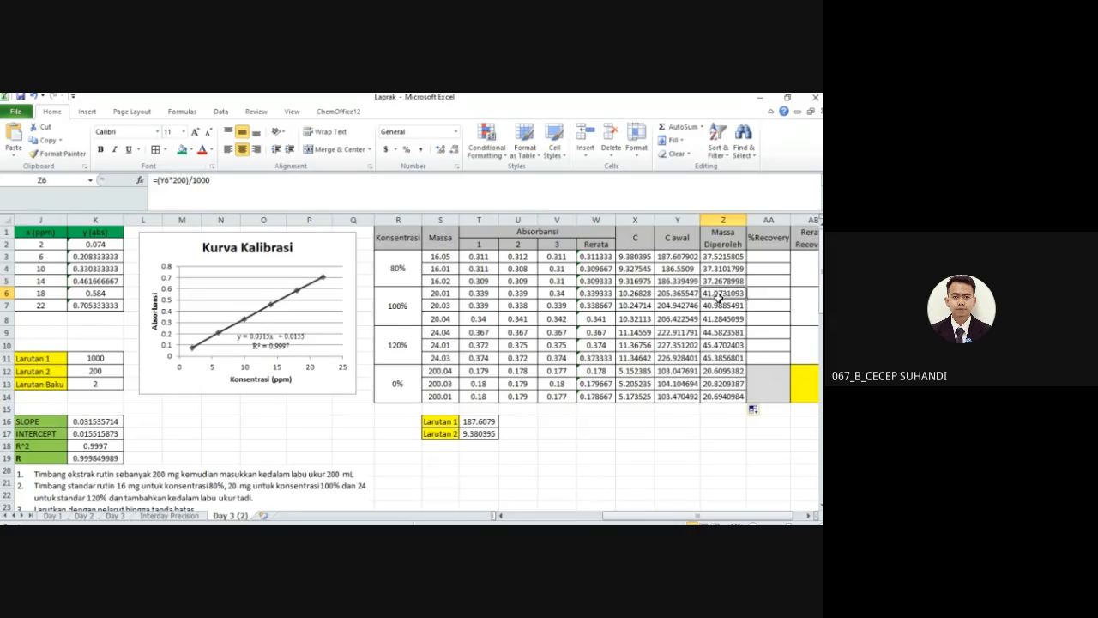
pyautogui.click(727, 370)
pyautogui.click(724, 319)
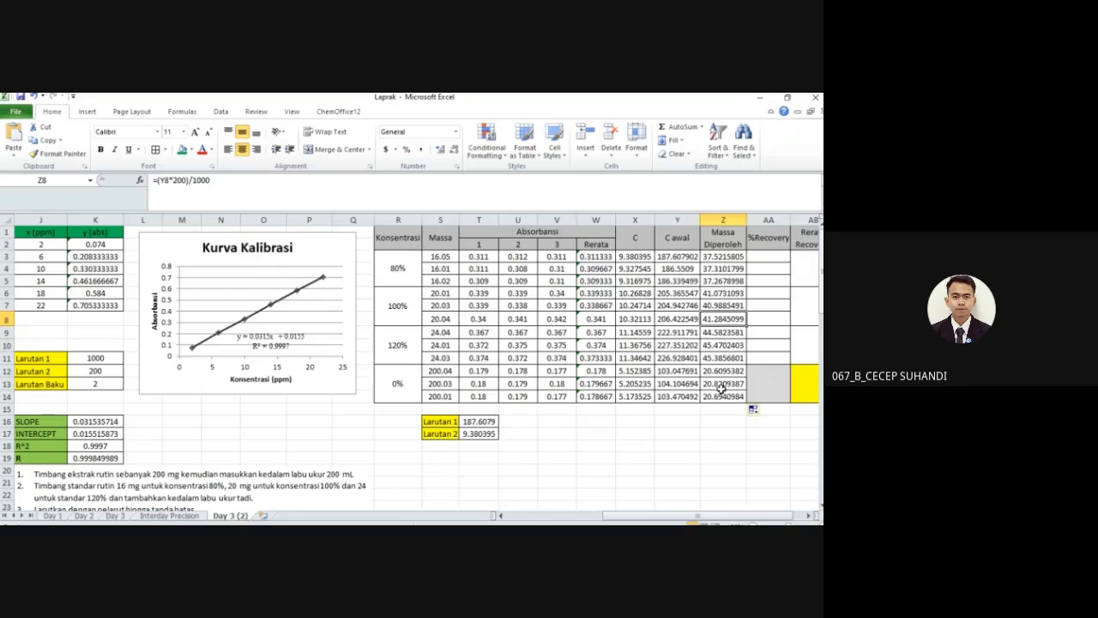
pyautogui.click(720, 386)
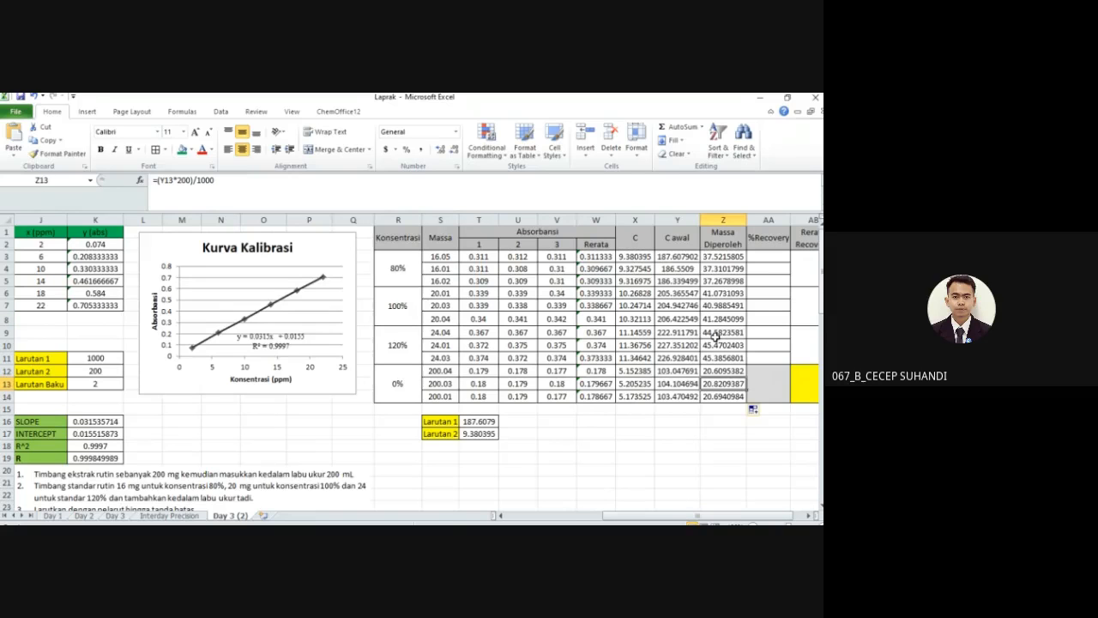
pyautogui.click(716, 296)
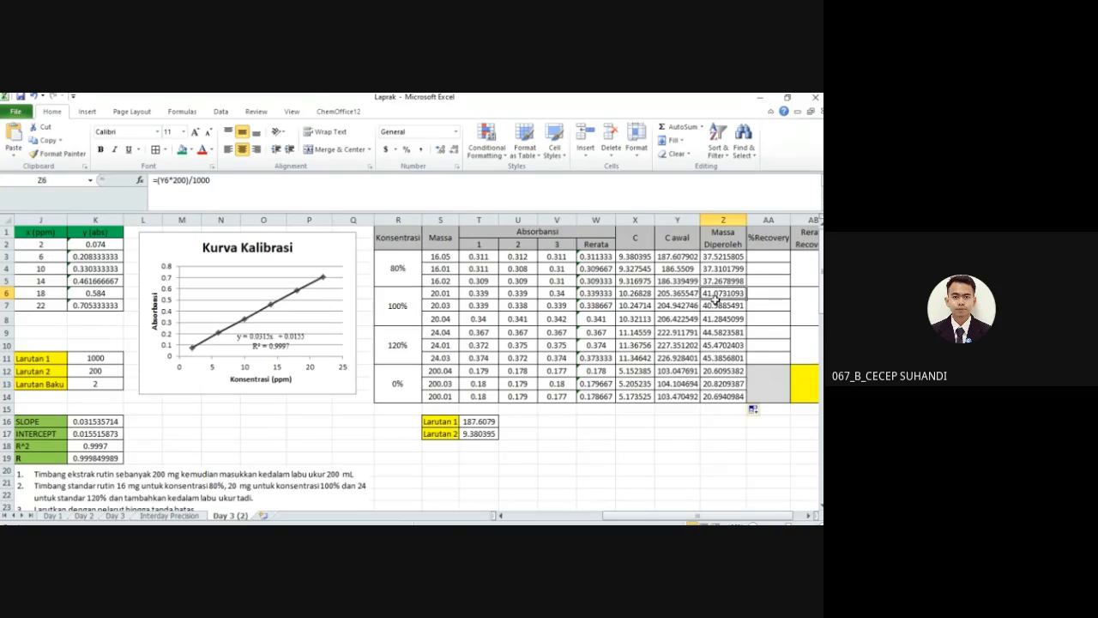
pyautogui.click(721, 370)
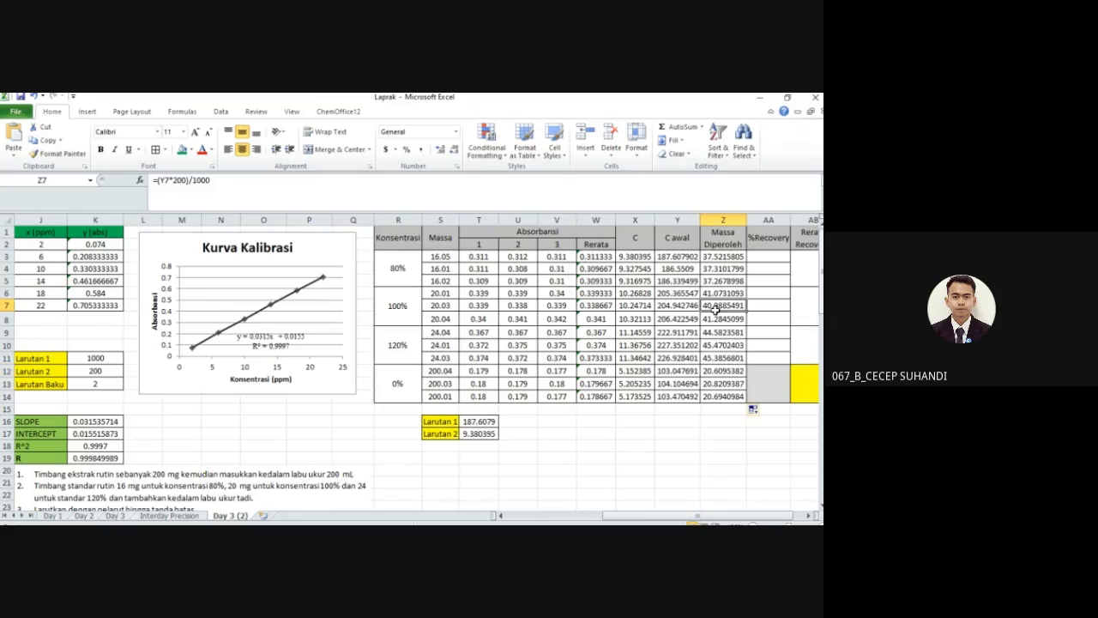
pyautogui.click(723, 384)
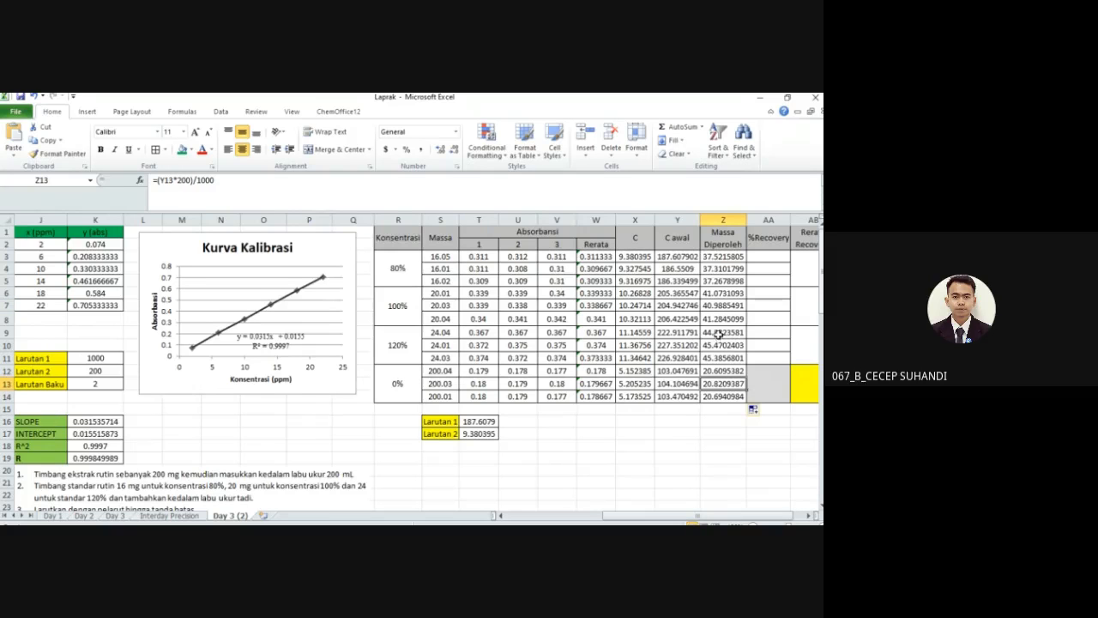
# - Calculate %Recovery for the first 80% sample in AA3 with =(Z3-Z12)/S3*100
pyautogui.click(719, 320)
pyautogui.click(725, 399)
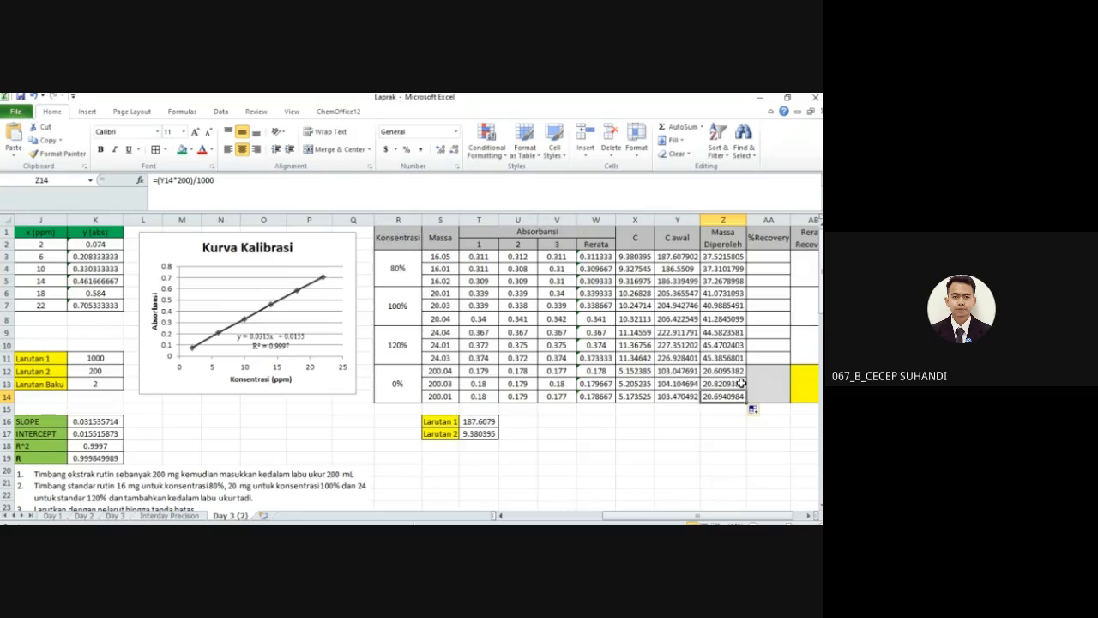
pyautogui.click(436, 258)
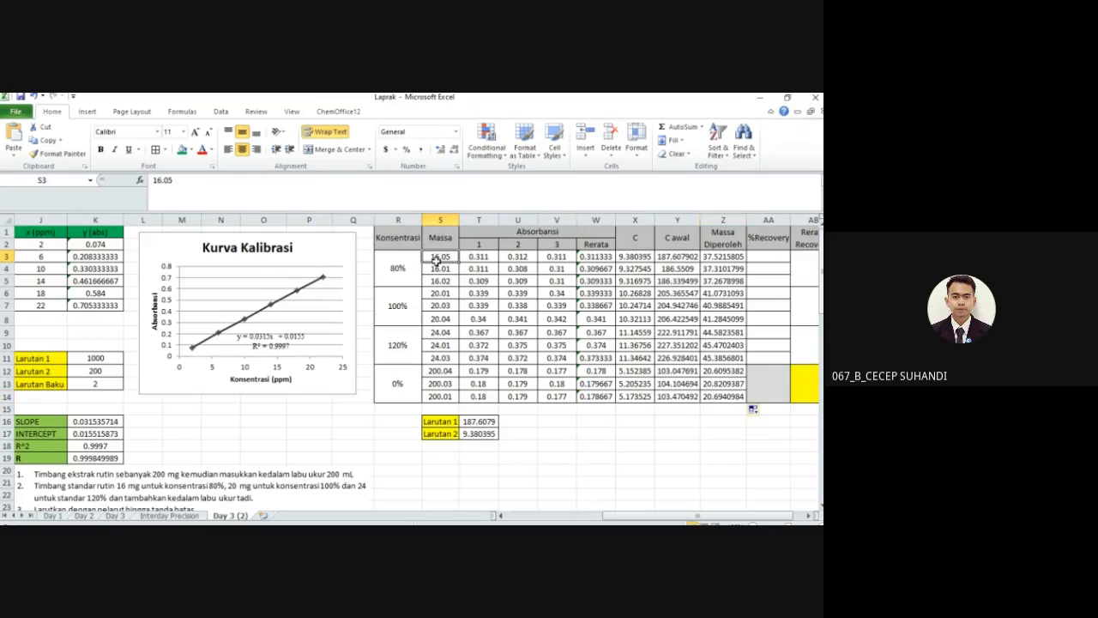
pyautogui.click(771, 257)
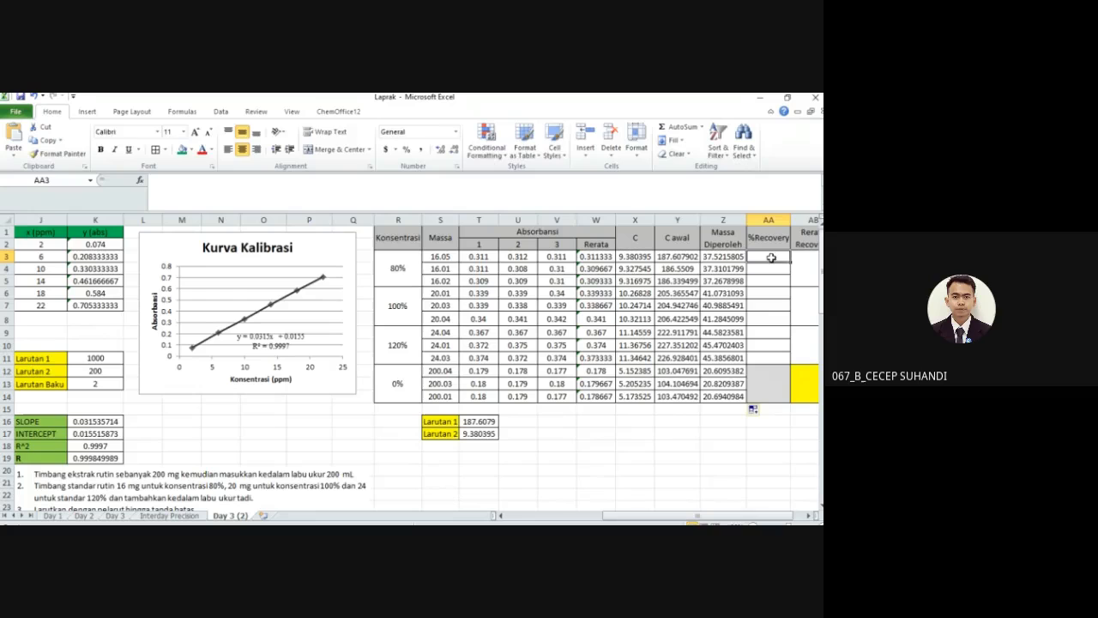
pyautogui.write('=')
pyautogui.click(736, 257)
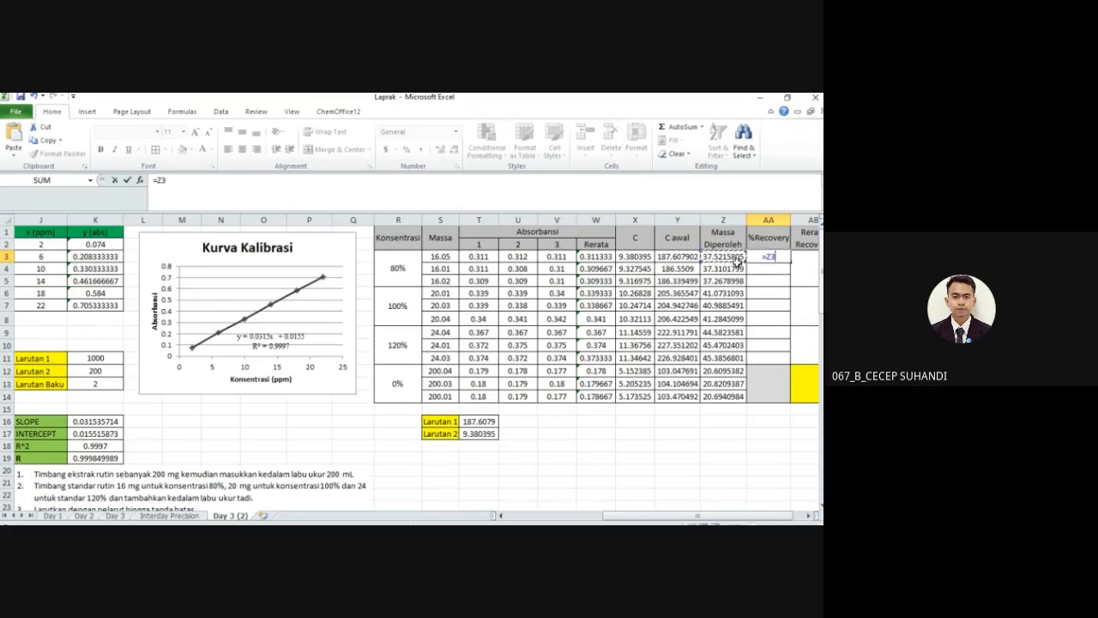
pyautogui.write('-')
pyautogui.press('BackSpace')
pyautogui.write('(')
pyautogui.click(736, 257)
pyautogui.write('-')
pyautogui.click(725, 371)
pyautogui.write(')/')
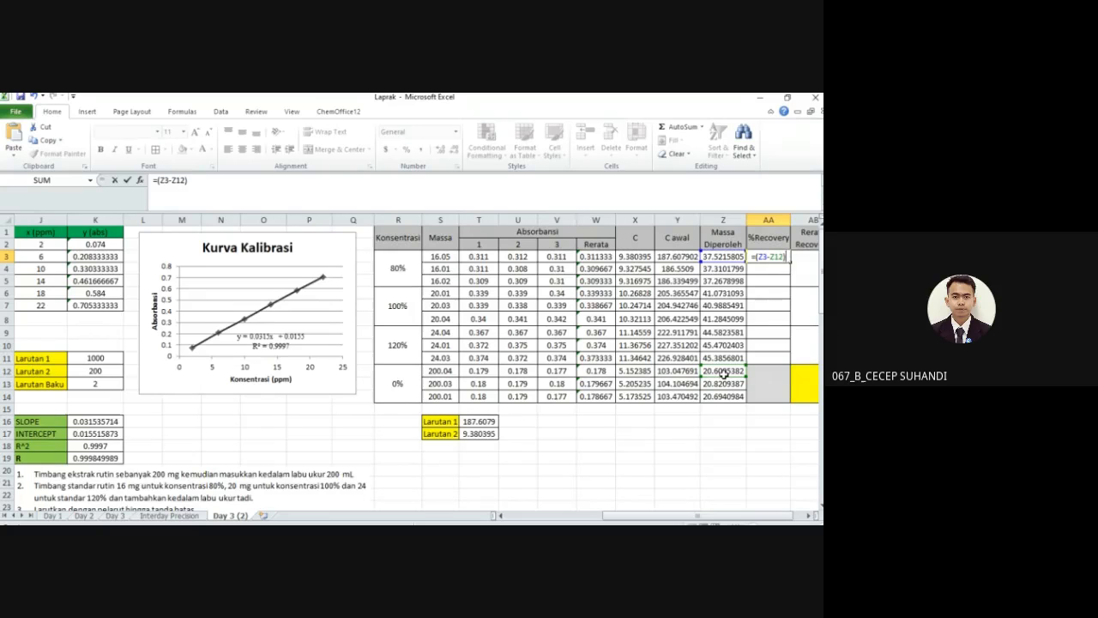
pyautogui.click(444, 258)
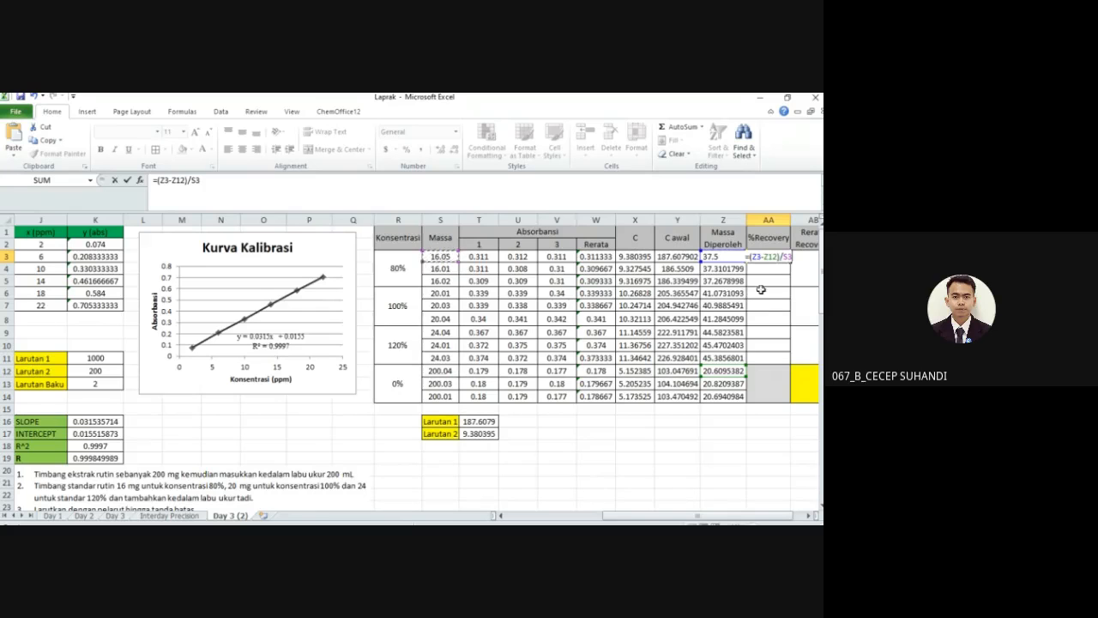
pyautogui.write('*100')
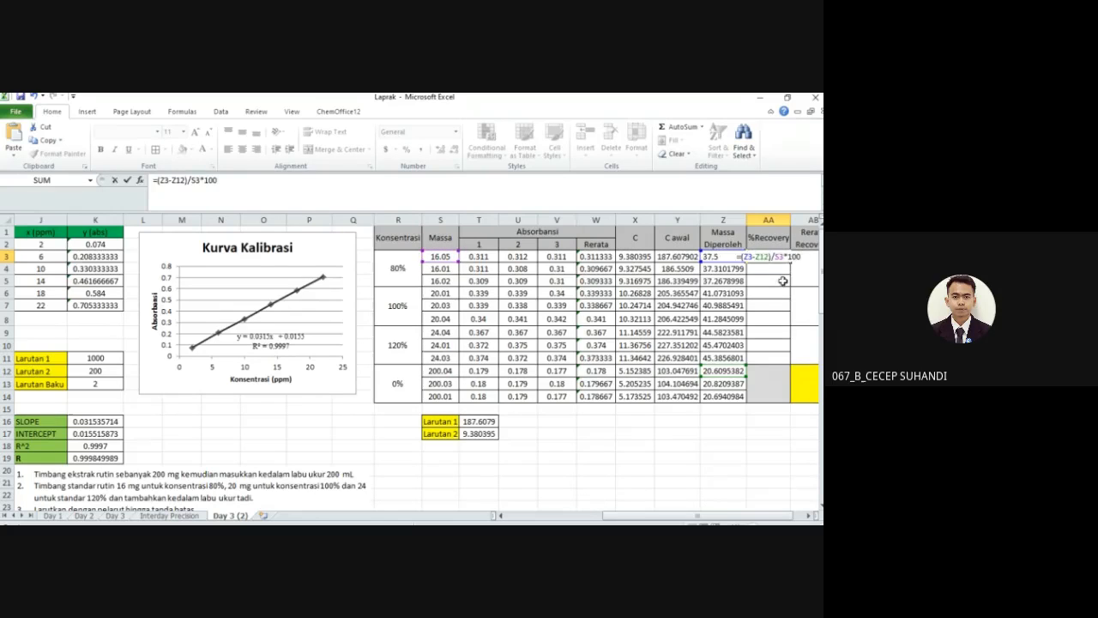
pyautogui.press('Return')
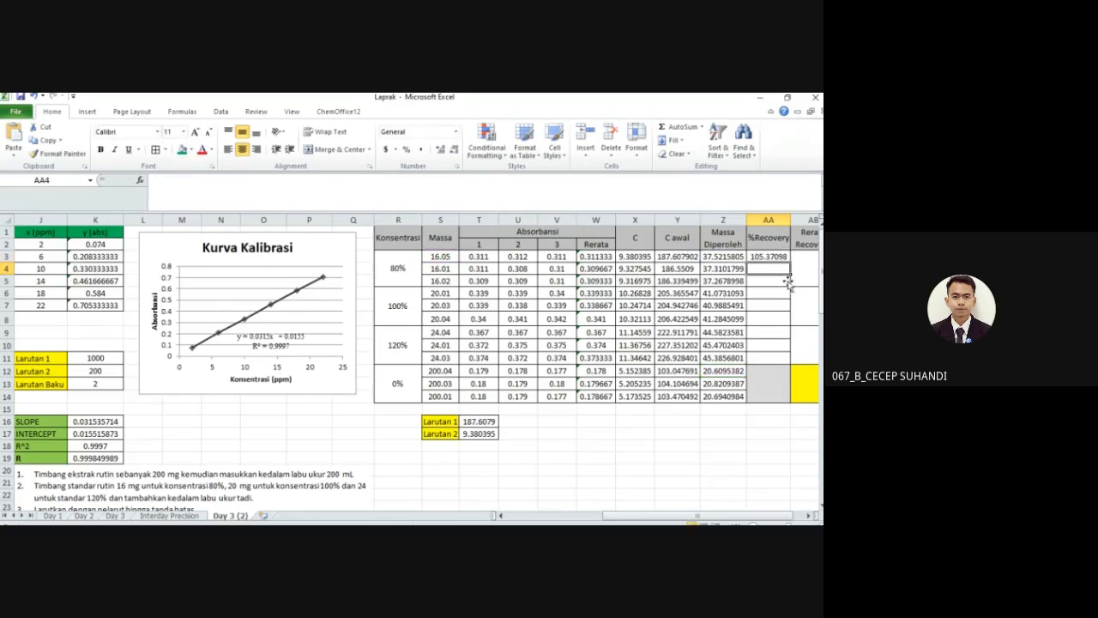
# - Fill the %Recovery formula from AA3 down to AA5 for the remaining 80% samples
pyautogui.click(772, 258)
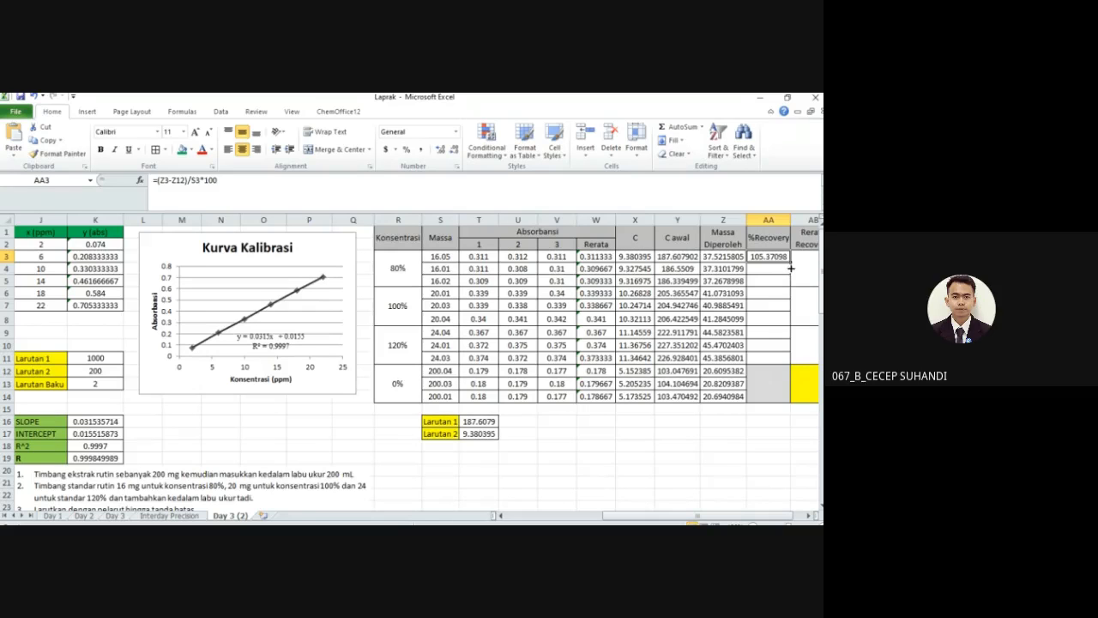
pyautogui.moveTo(791, 268); pyautogui.dragTo(791, 289)
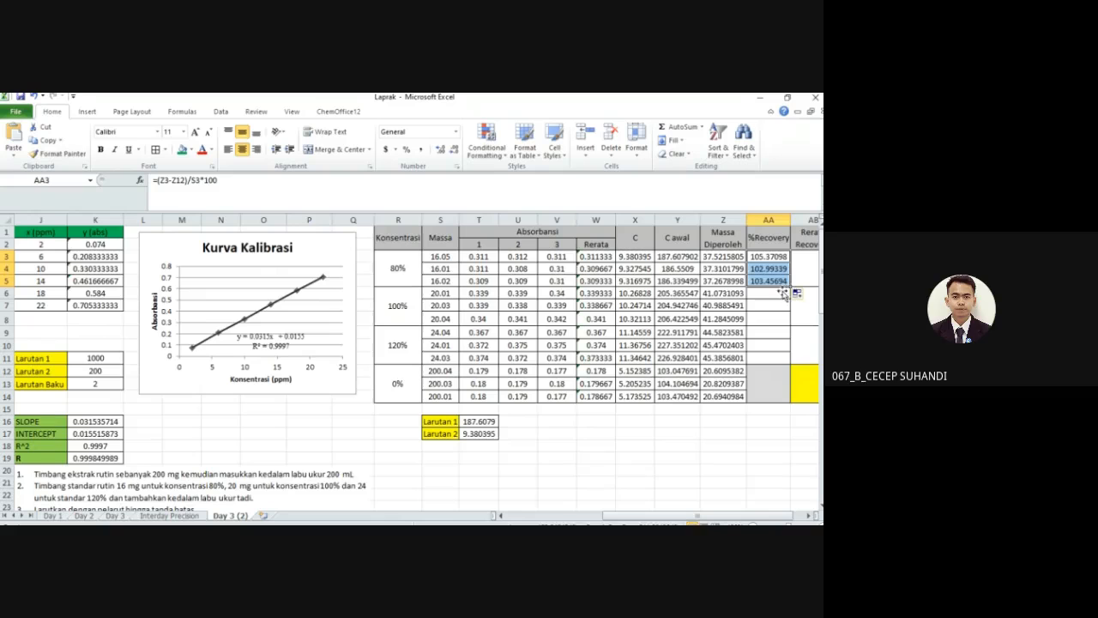
pyautogui.click(781, 298)
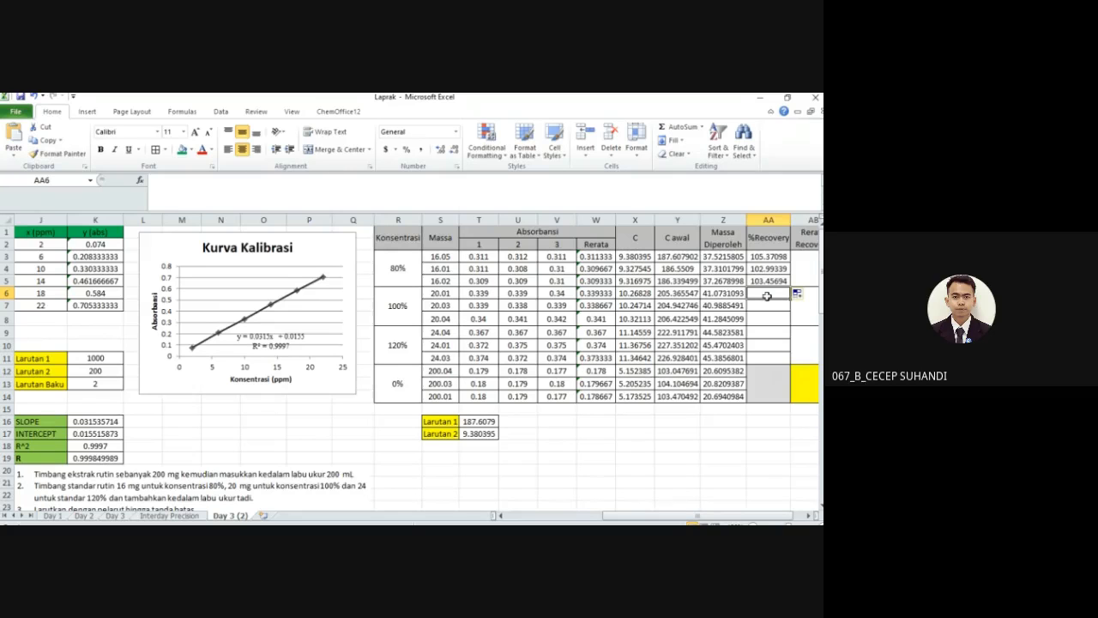
pyautogui.click(765, 260)
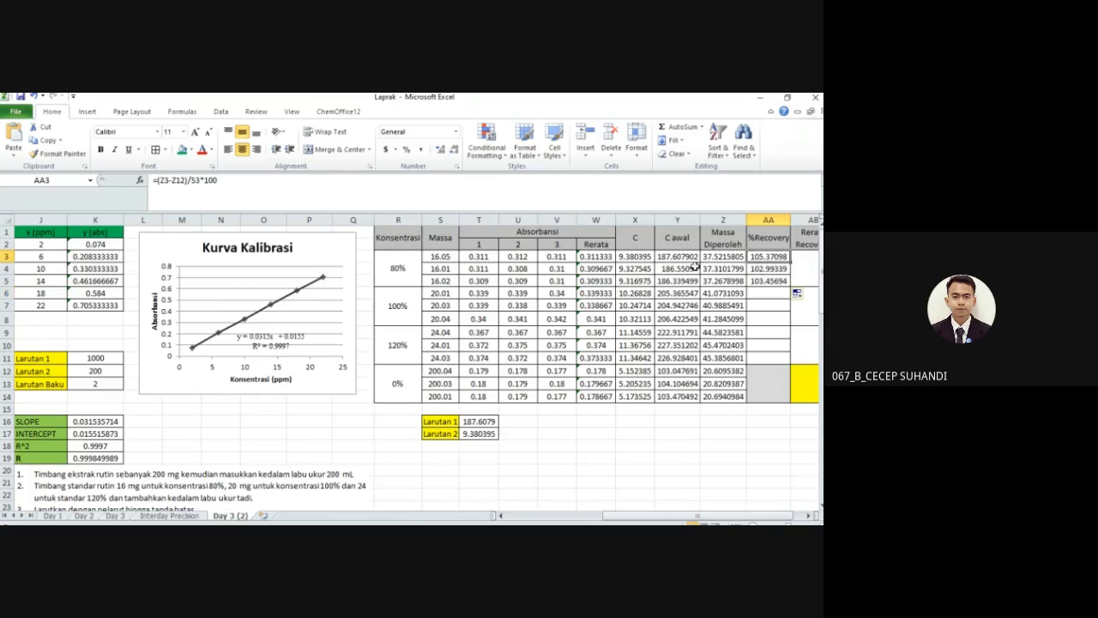
# - Extend the %Recovery formula from AA5 to AA6 and correct its 0% reference so it reads =(Z6-Z12)/S6*100
pyautogui.click(760, 281)
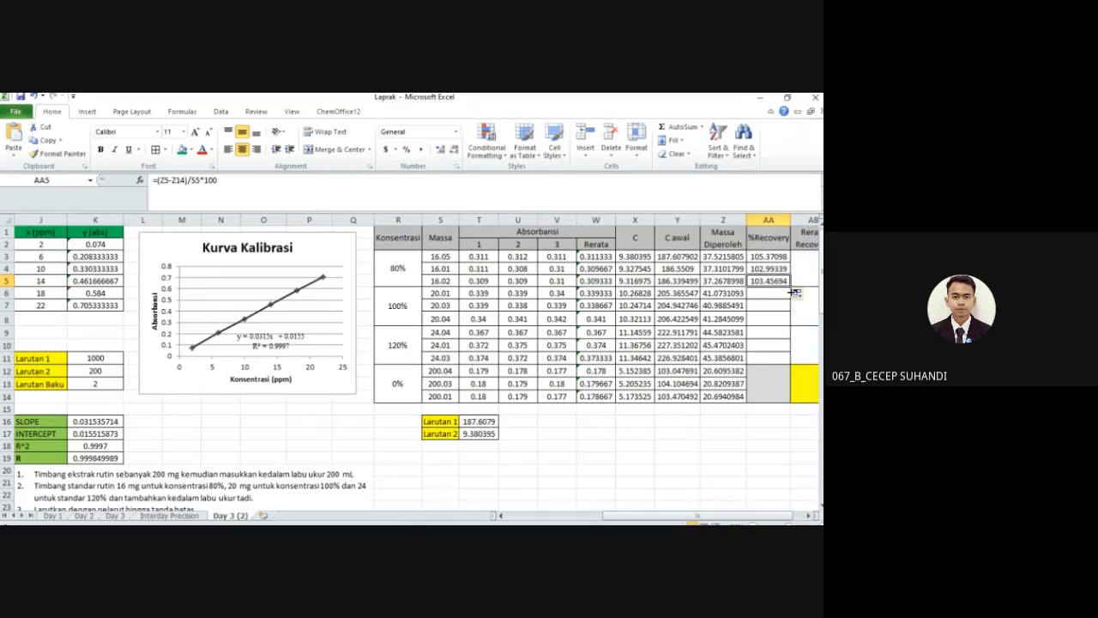
pyautogui.moveTo(796, 292); pyautogui.dragTo(795, 305)
pyautogui.click(771, 295)
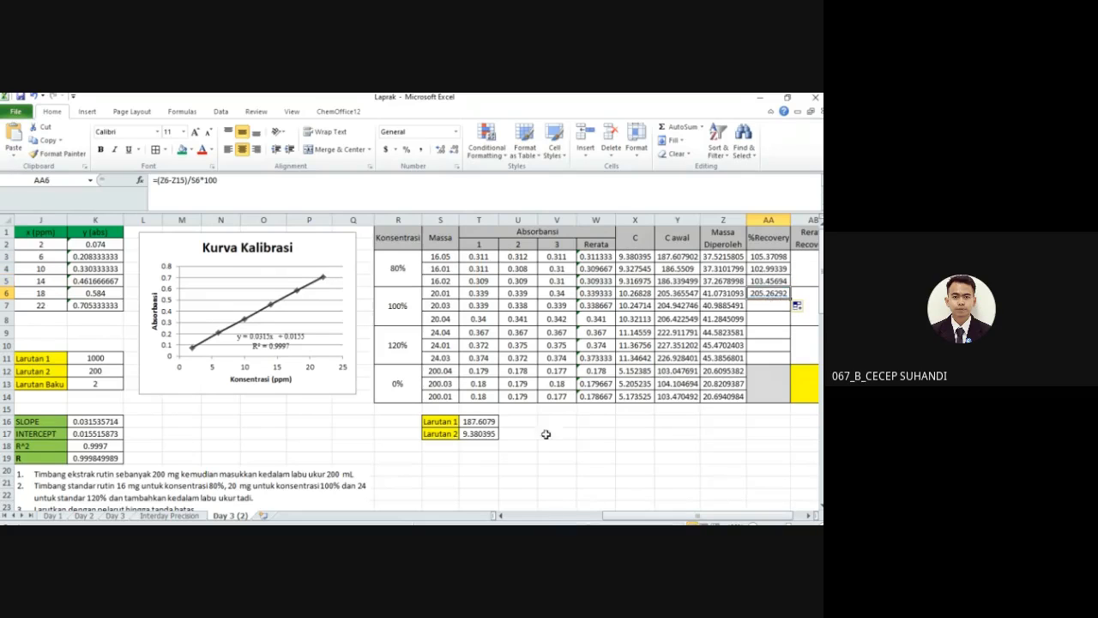
pyautogui.click(197, 181)
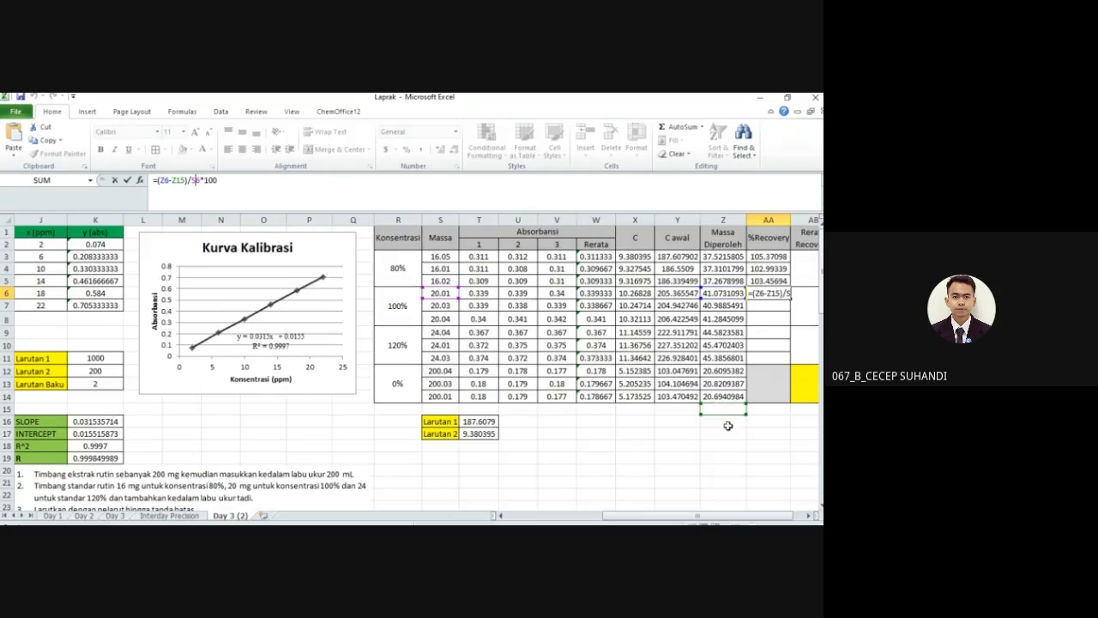
pyautogui.moveTo(736, 421); pyautogui.dragTo(736, 397)
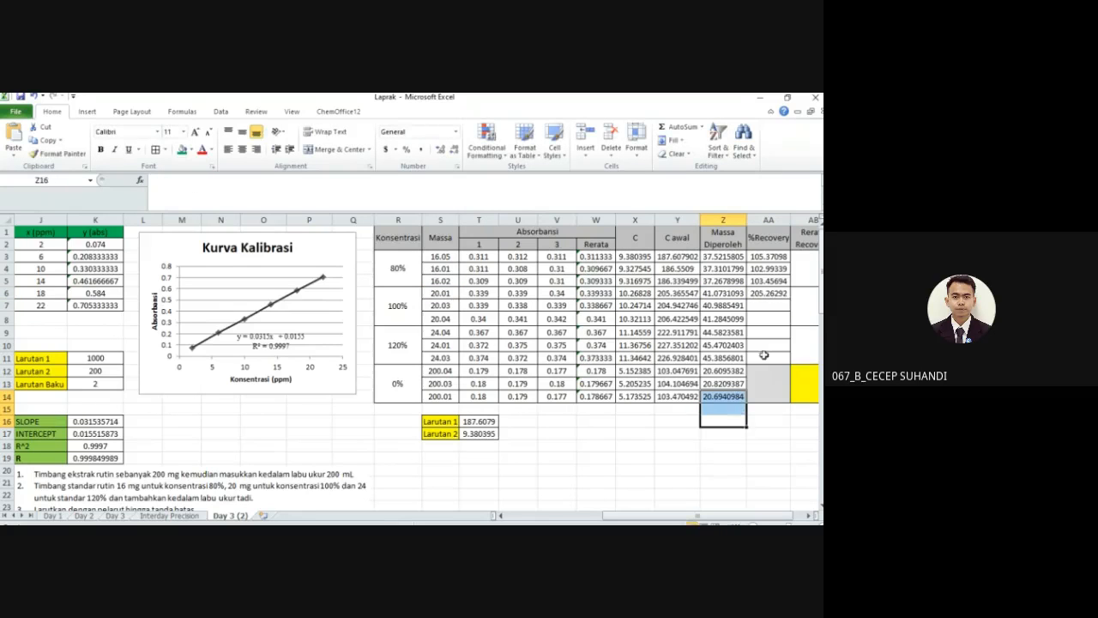
pyautogui.click(769, 294)
pyautogui.click(301, 190)
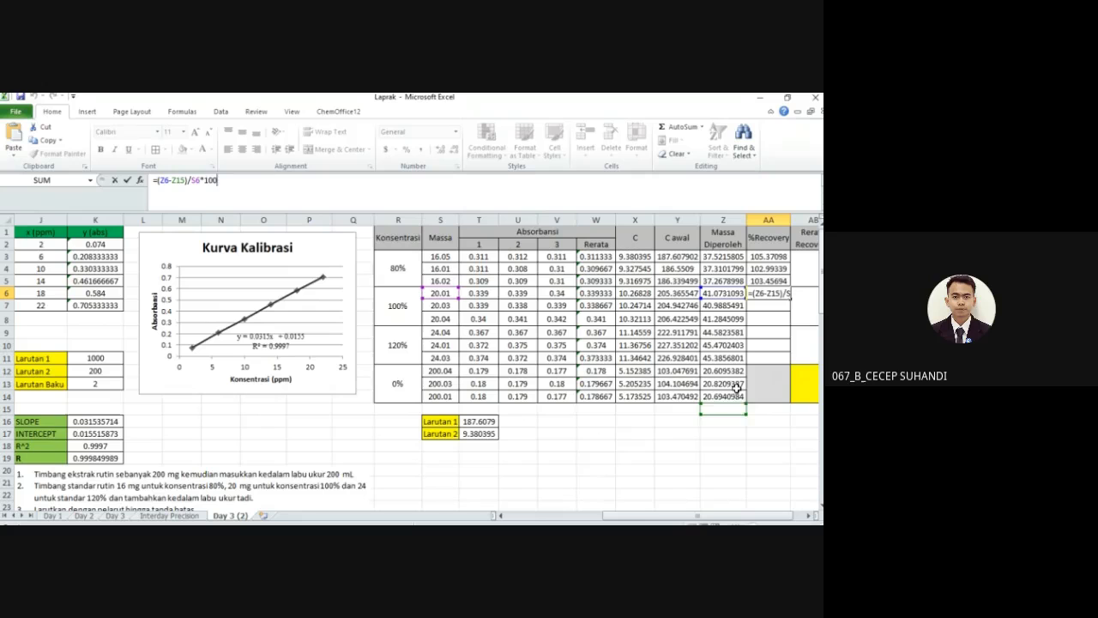
pyautogui.moveTo(744, 415); pyautogui.dragTo(744, 376)
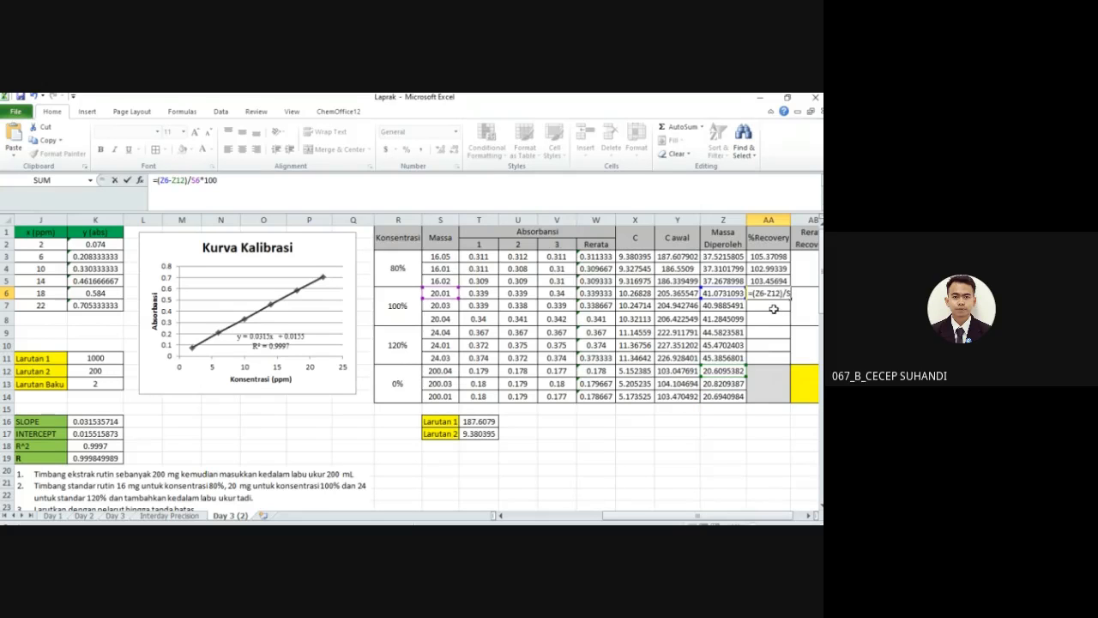
pyautogui.press('Return')
# - Fill the corrected %Recovery formula from AA6 down to AA9
pyautogui.click(781, 295)
pyautogui.moveTo(791, 300); pyautogui.dragTo(787, 342)
pyautogui.click(780, 337)
pyautogui.click(781, 321)
pyautogui.click(772, 335)
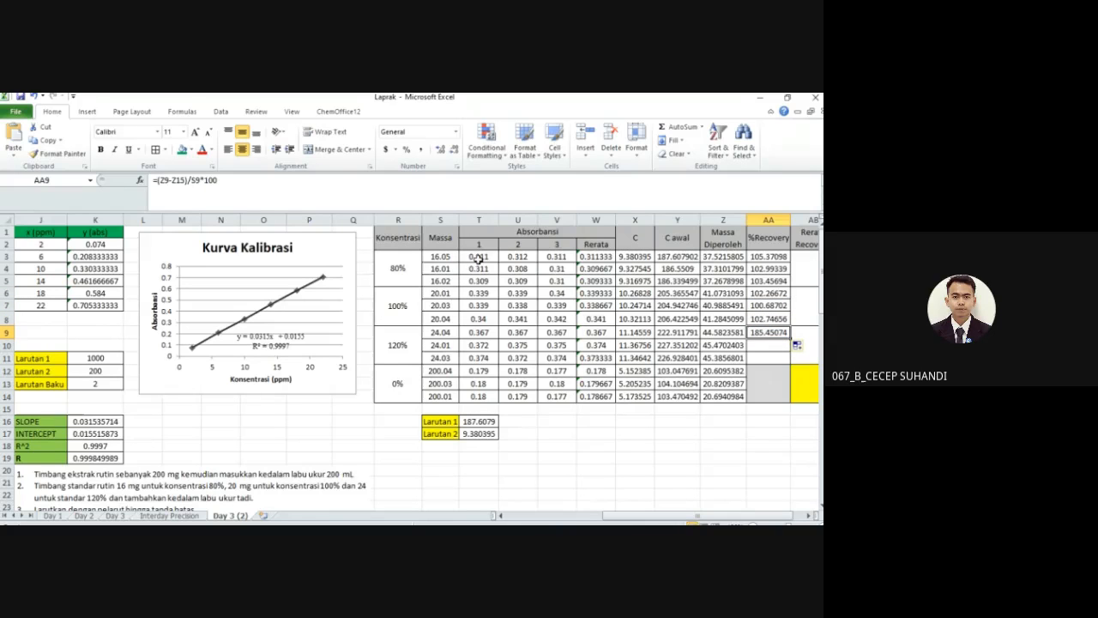
# - Correct the AA9 formula to =(Z9-Z12)/S9*100 and fill it down to AA11 for the 120% samples
pyautogui.click(194, 183)
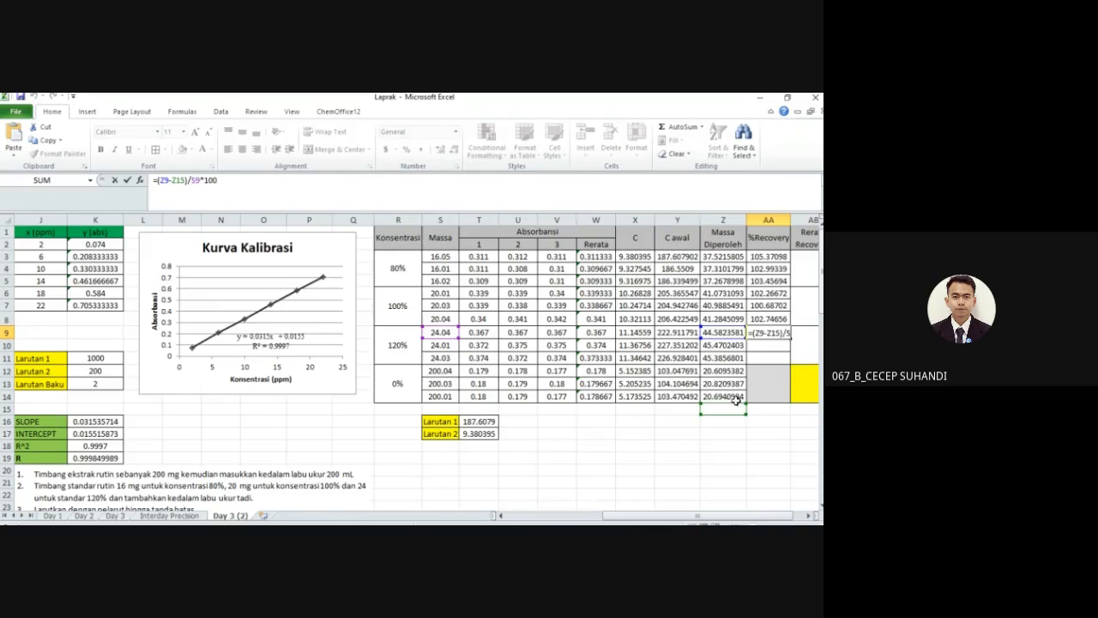
pyautogui.moveTo(743, 413); pyautogui.dragTo(743, 375)
pyautogui.press('Return')
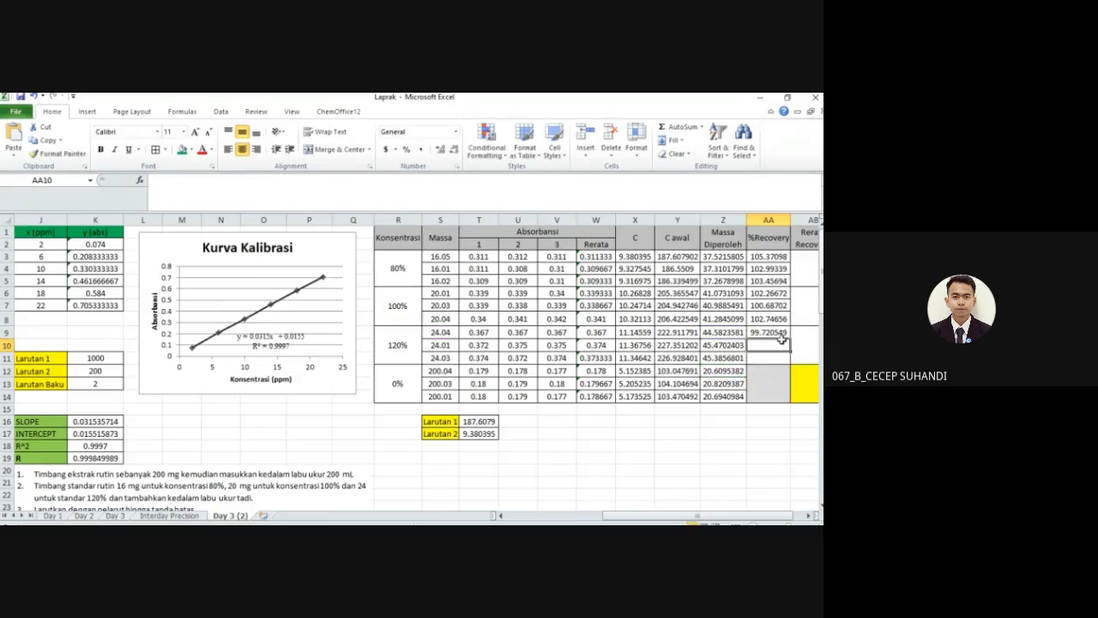
pyautogui.click(781, 336)
pyautogui.moveTo(790, 344); pyautogui.dragTo(787, 364)
pyautogui.click(771, 400)
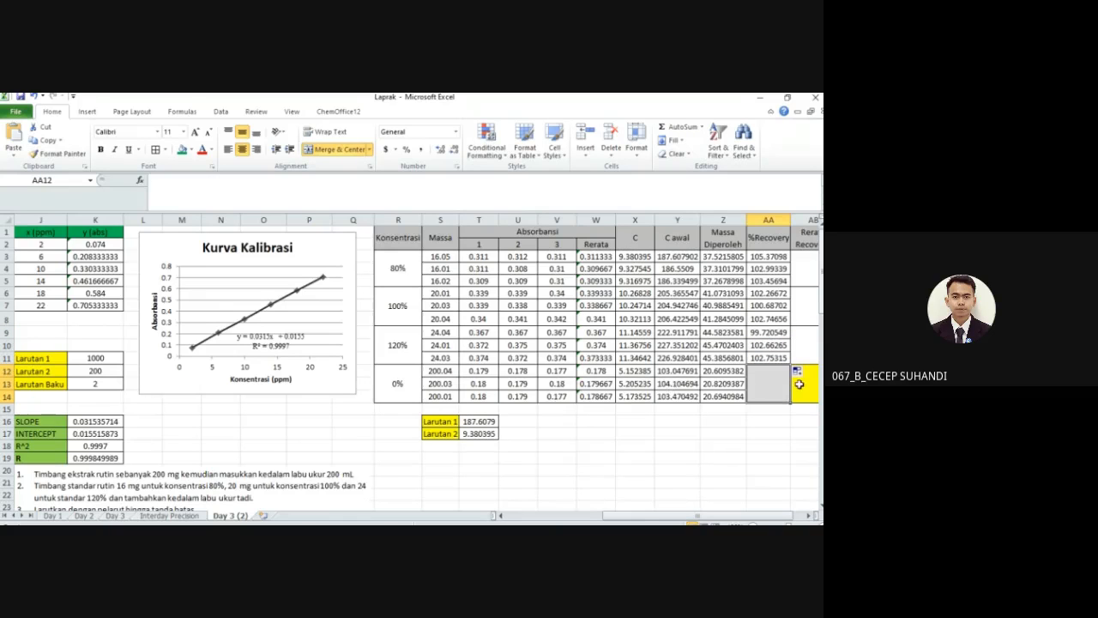
# - Calculate the 80% Rerata Recovery in AB3 with =AVERAGE(AA3:AA5) and fill it down to the 100% and 120% groups
pyautogui.click(808, 515)
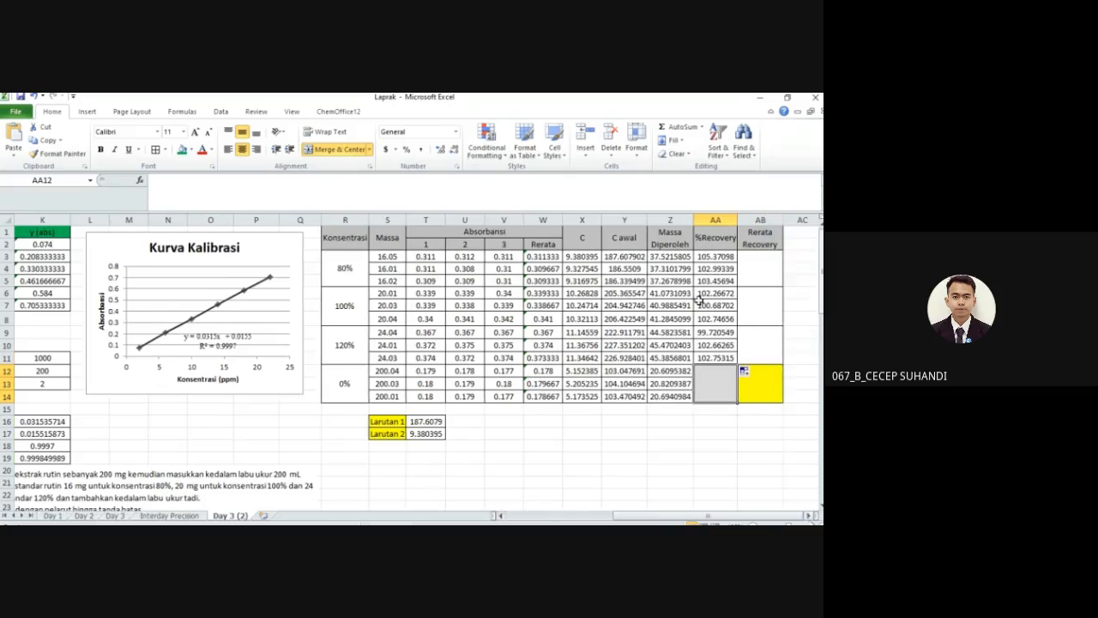
pyautogui.moveTo(712, 257); pyautogui.dragTo(719, 281)
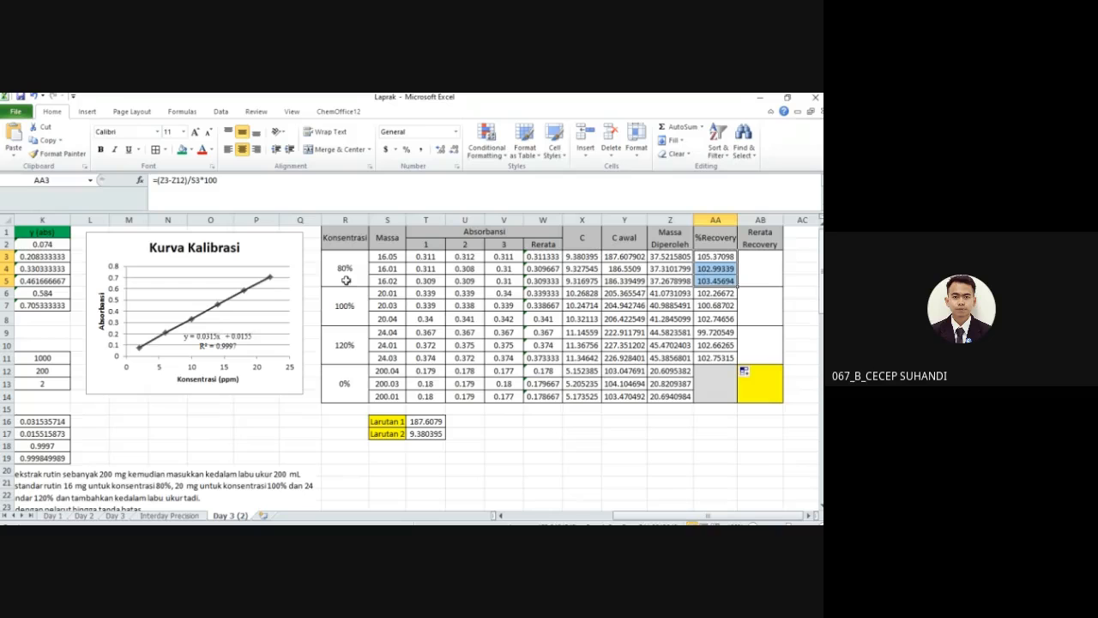
pyautogui.click(750, 278)
pyautogui.write('=AVERAGE(')
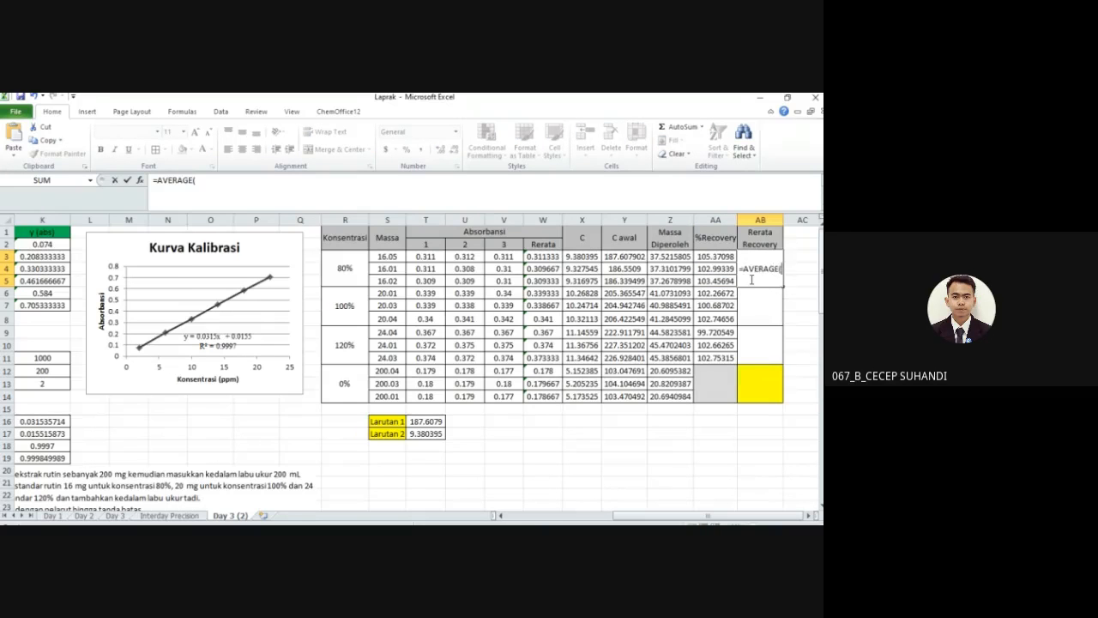
pyautogui.moveTo(728, 258); pyautogui.dragTo(727, 280)
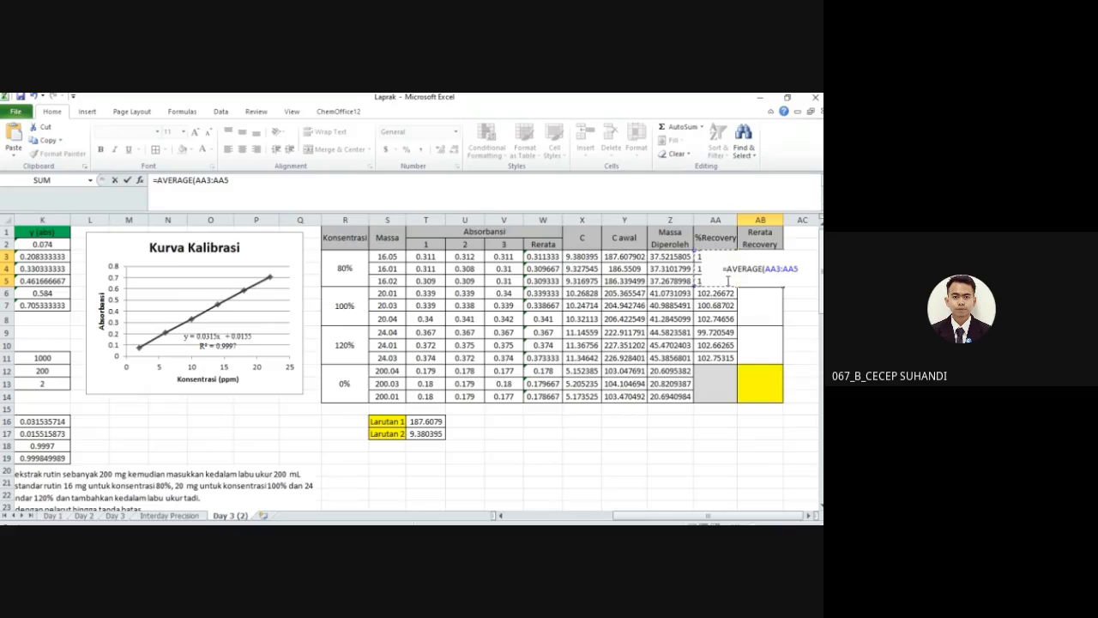
pyautogui.write(')')
pyautogui.press('Return')
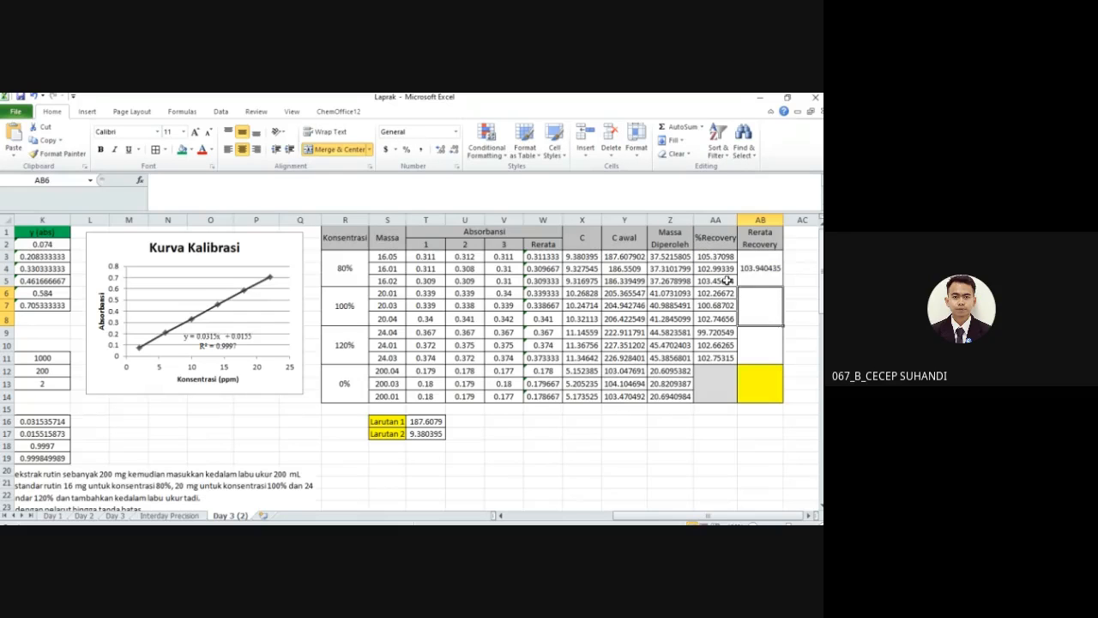
pyautogui.click(761, 270)
pyautogui.moveTo(782, 298); pyautogui.dragTo(782, 364)
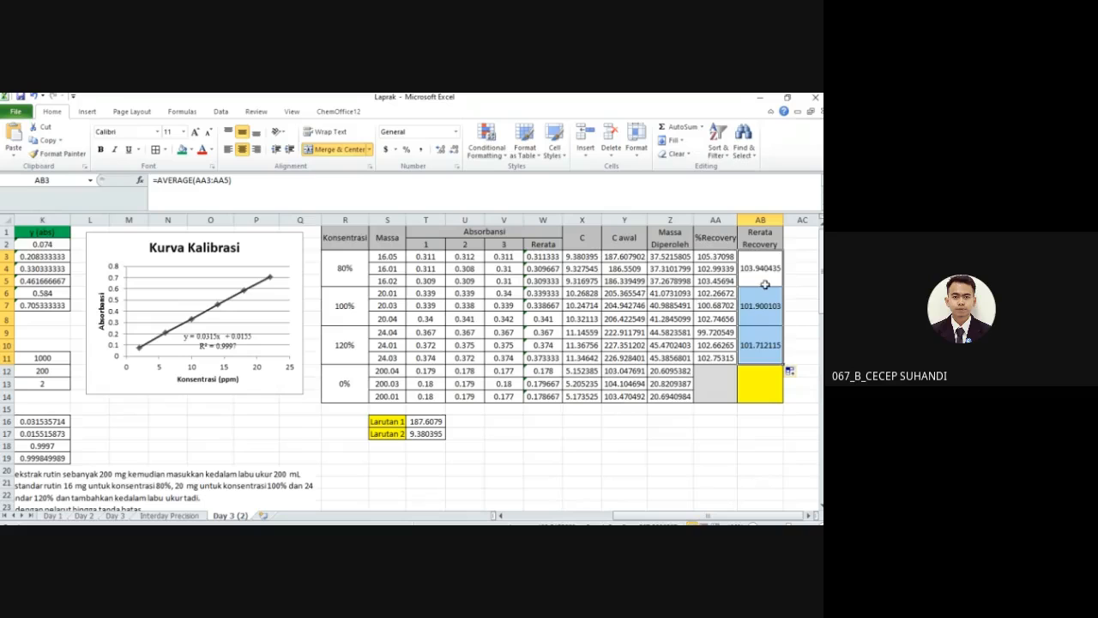
pyautogui.click(765, 282)
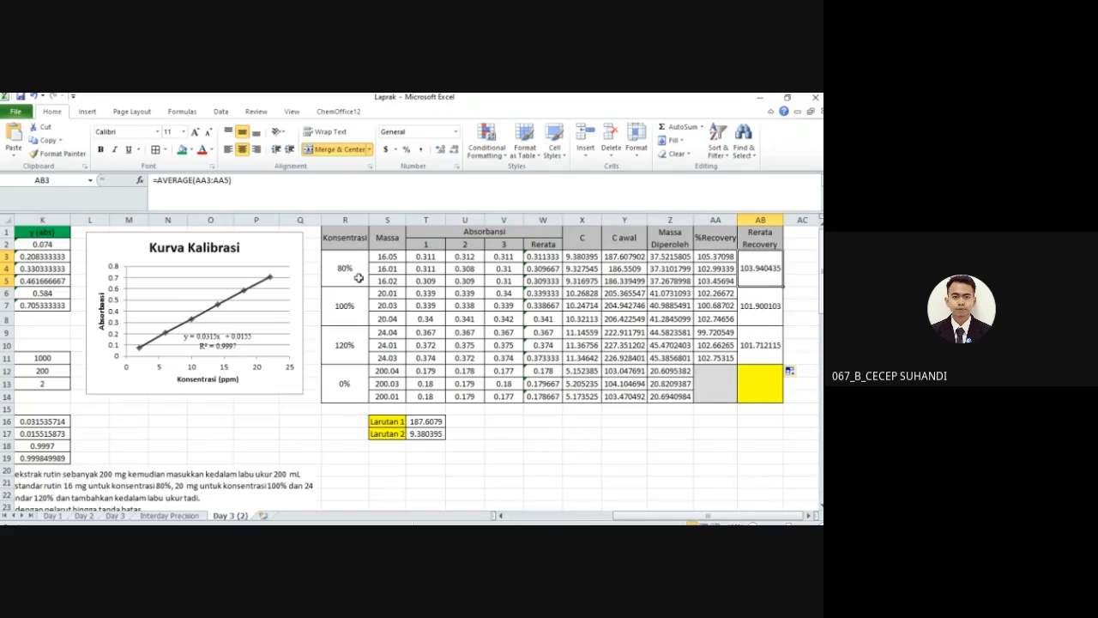
# - Calculate the overall mean recovery in the yellow cell AB12 with =AVERAGE(AB3:AB11)
pyautogui.click(757, 385)
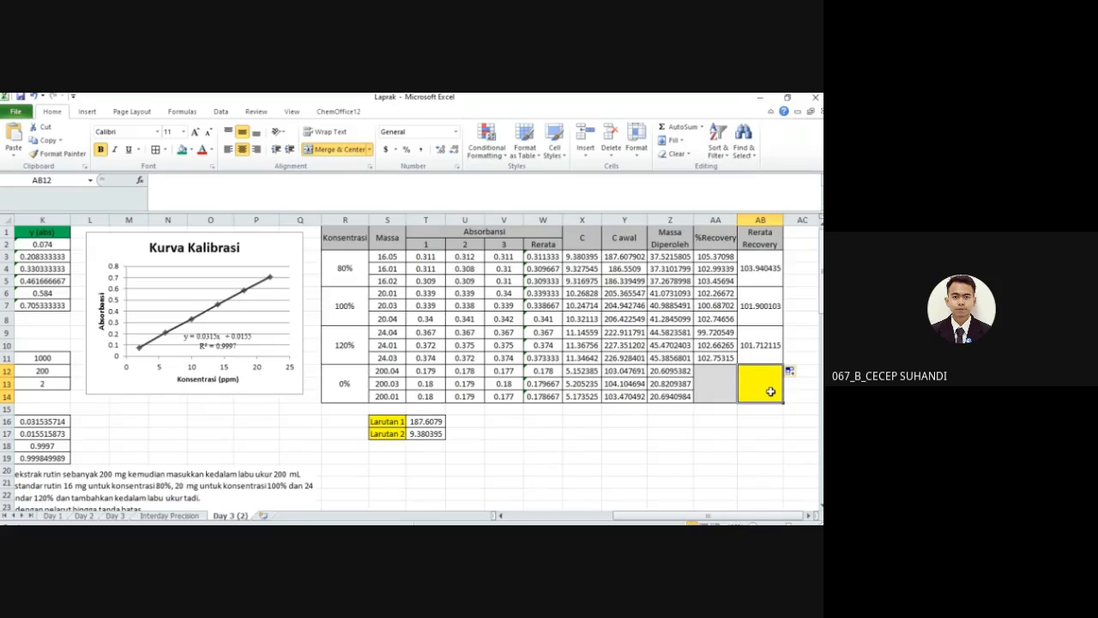
pyautogui.write('=A')
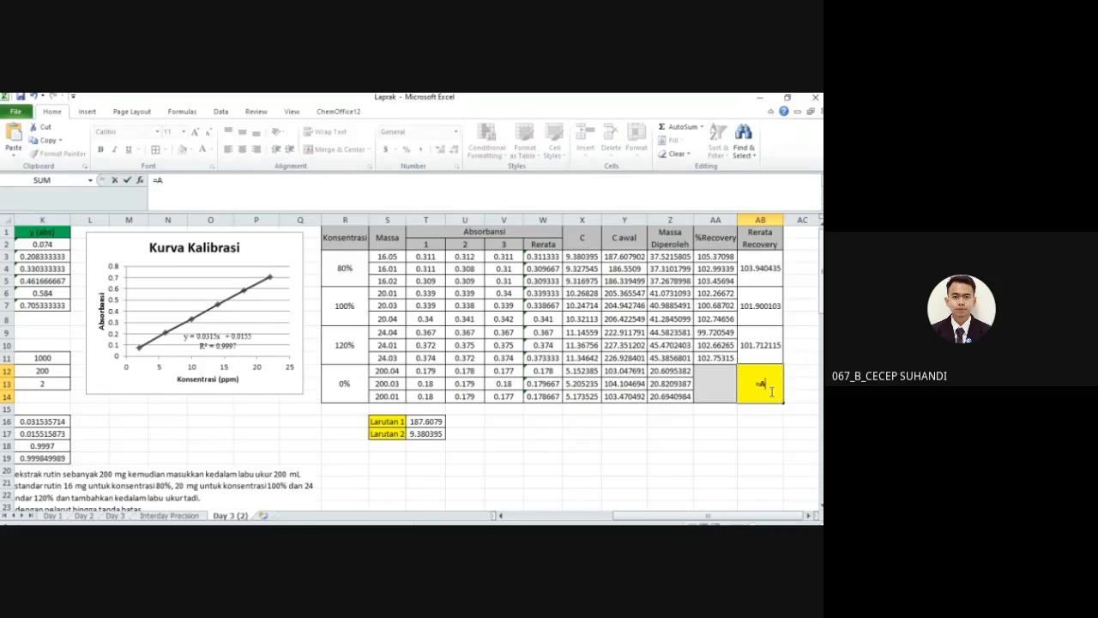
pyautogui.write('VERAGE(')
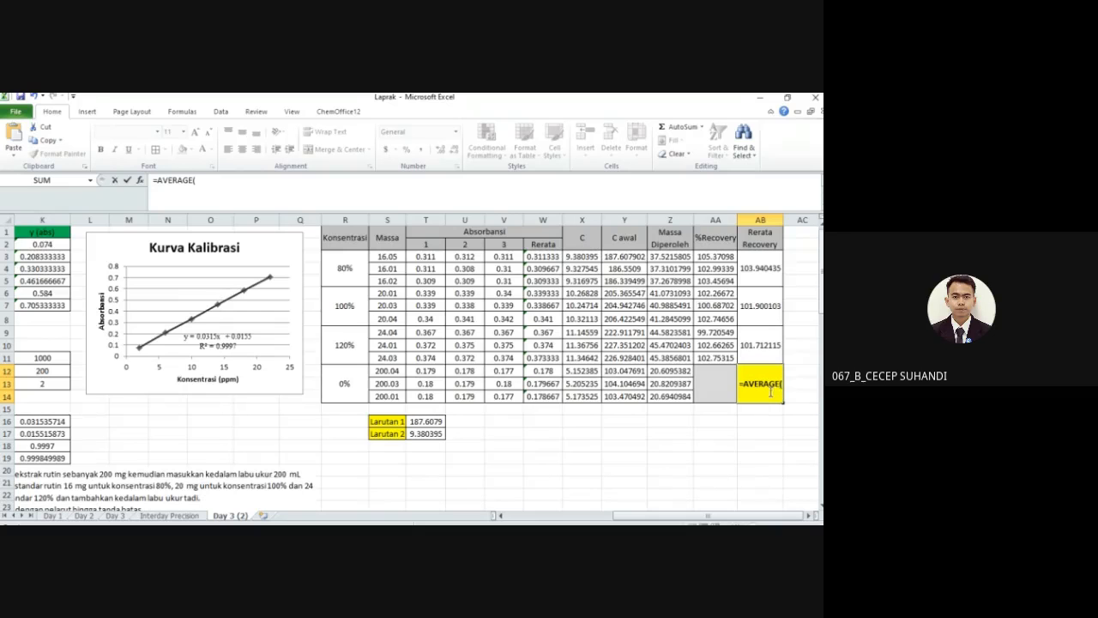
pyautogui.moveTo(770, 258); pyautogui.dragTo(772, 349)
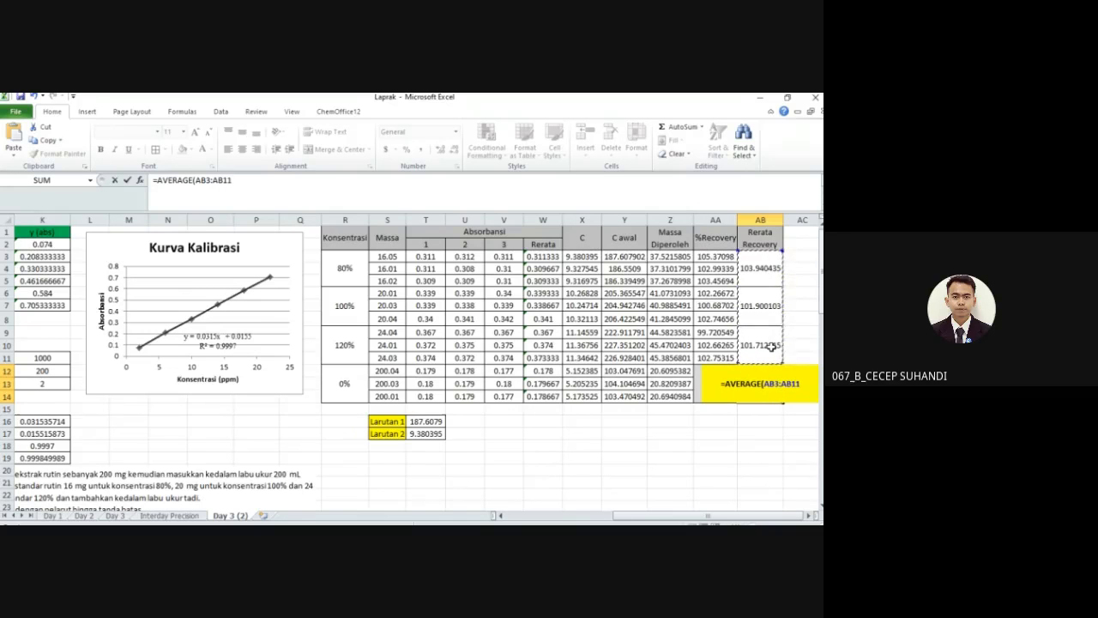
pyautogui.press('Return')
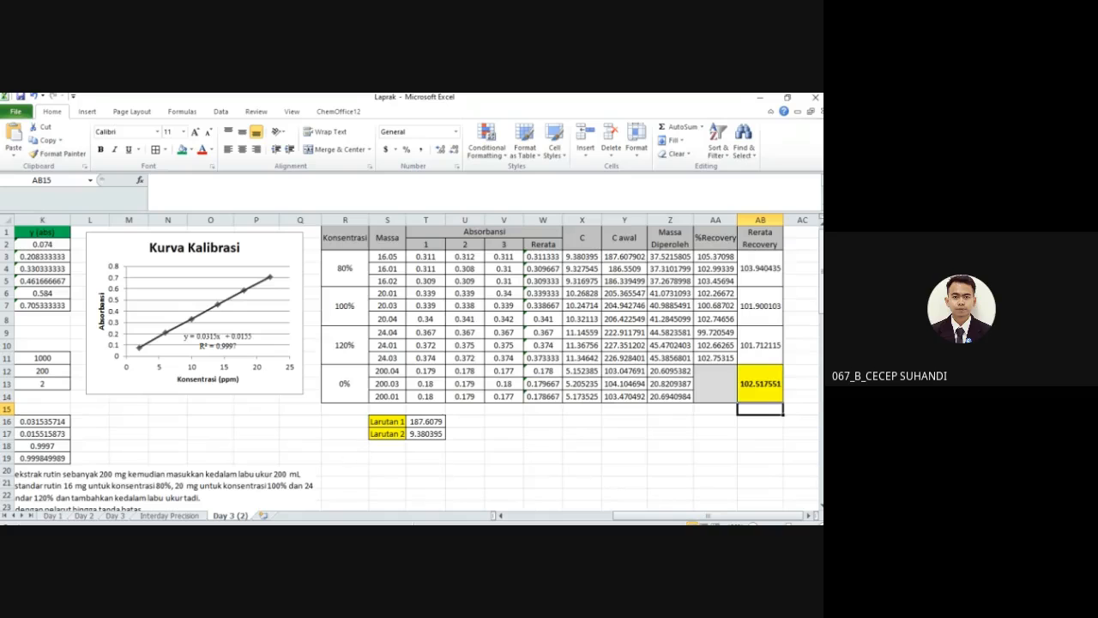
pyautogui.hotkey('alt', 'Tab')
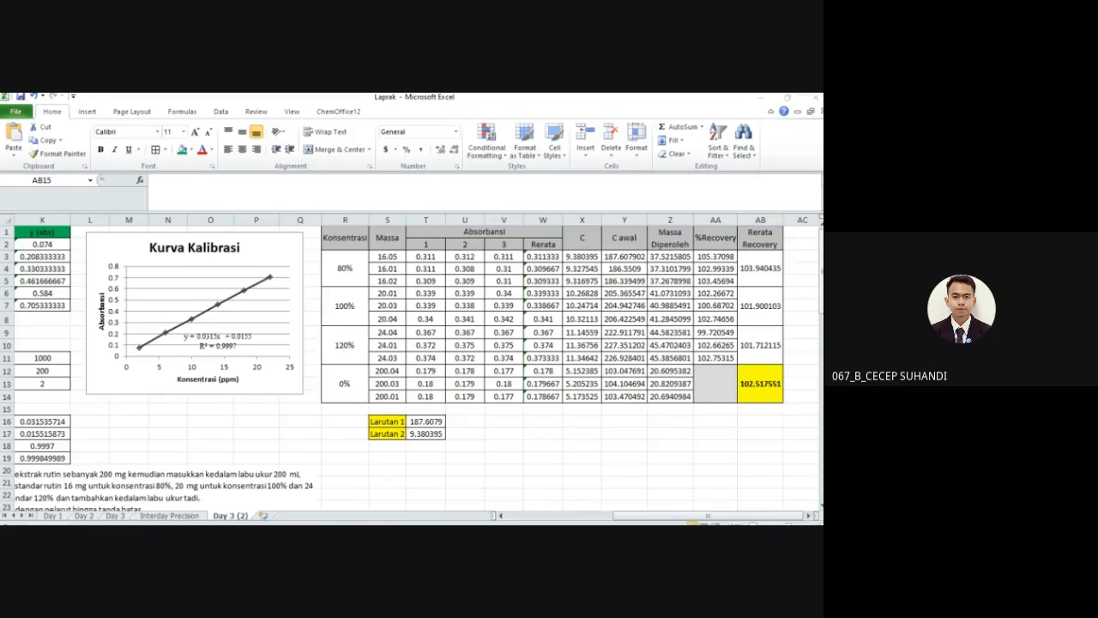